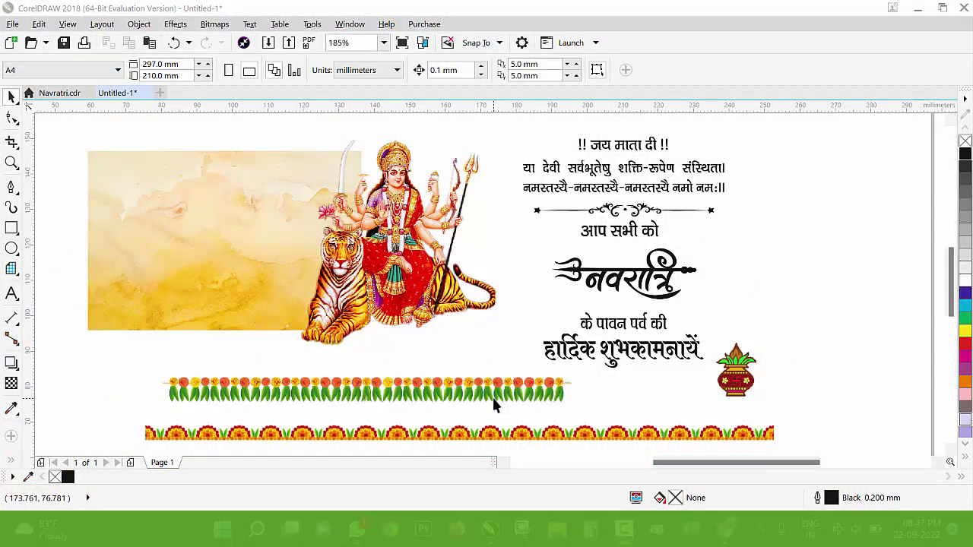
{"action": "scroll", "coordinate": [641, 274], "scroll_direction": "up", "scroll_amount": 2}
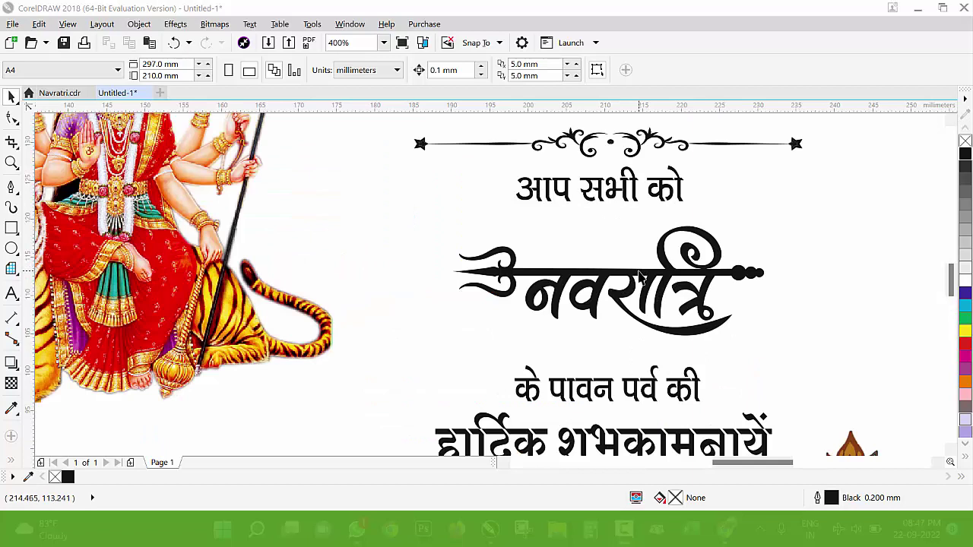
{"action": "left_click", "coordinate": [641, 278]}
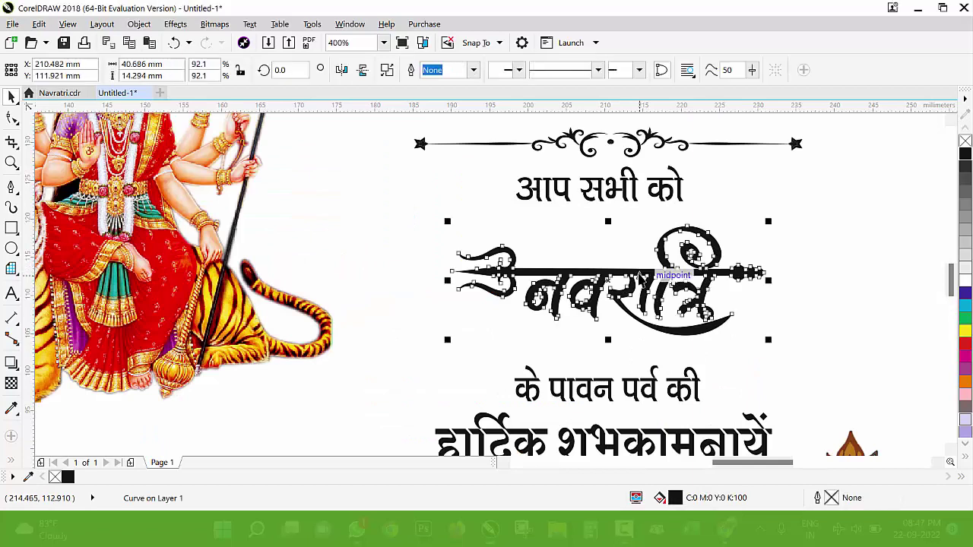
{"action": "left_click", "coordinate": [792, 297]}
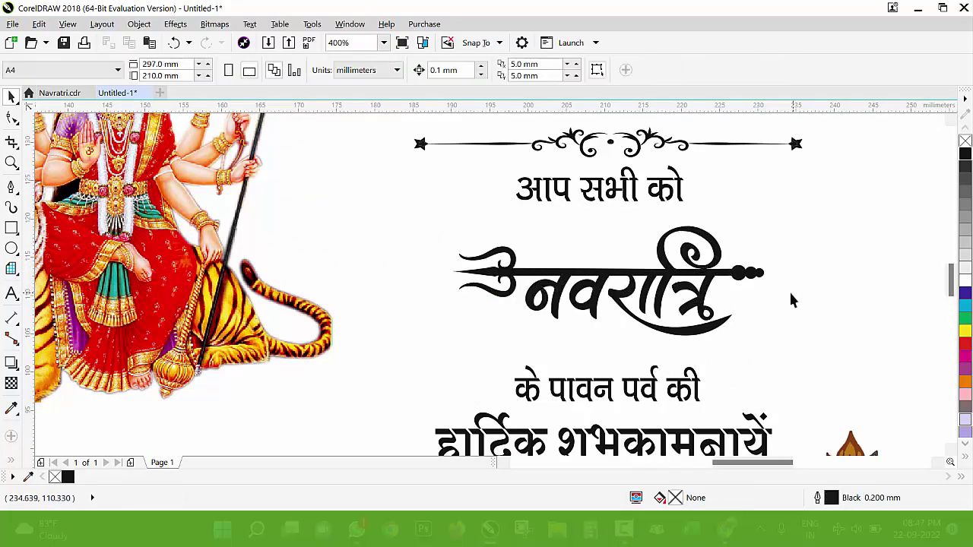
{"action": "scroll", "coordinate": [658, 272], "scroll_direction": "down", "scroll_amount": 2}
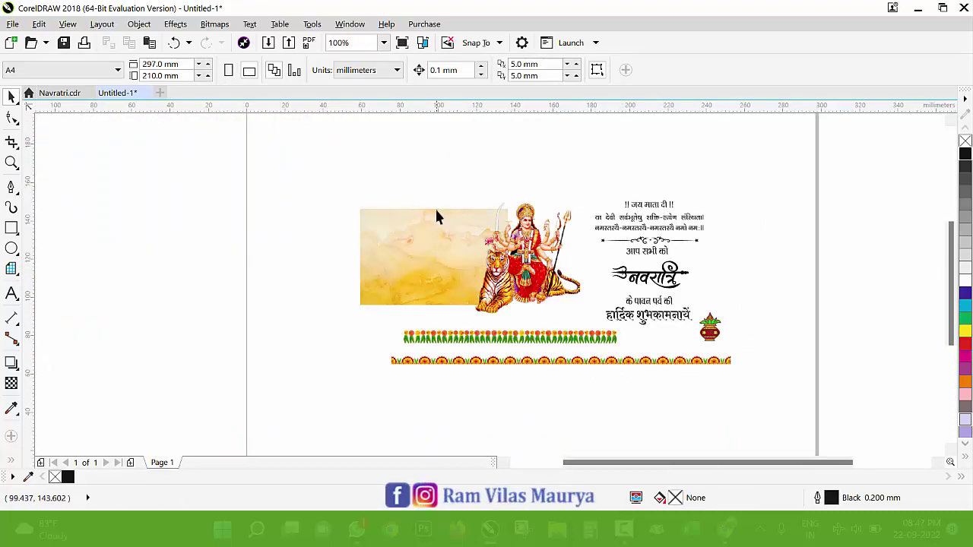
- Select all the artwork and text elements and move them off the page, to the right of it
{"action": "scroll", "coordinate": [390, 215], "scroll_direction": "down", "scroll_amount": 1}
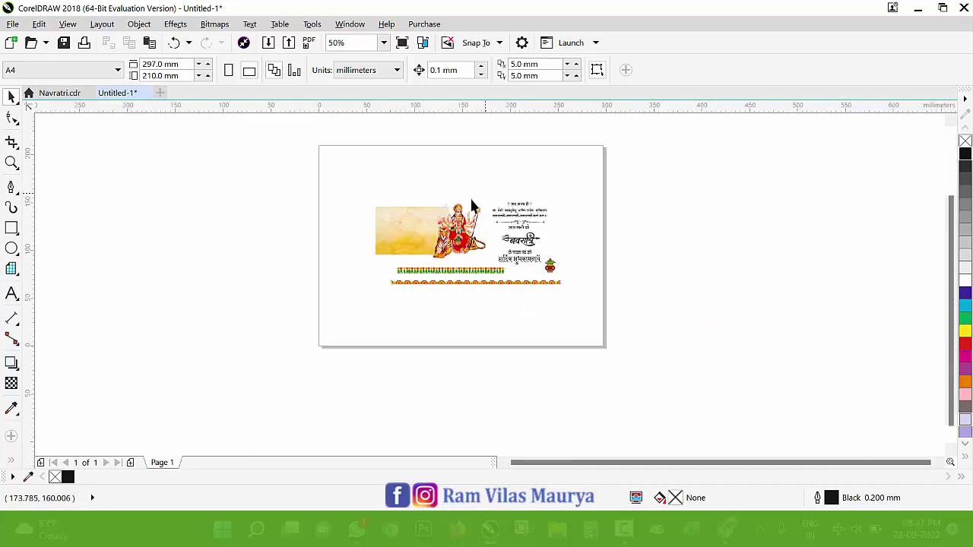
{"action": "left_click_drag", "start_coordinate": [282, 161], "coordinate": [685, 348]}
{"action": "left_click_drag", "start_coordinate": [479, 262], "coordinate": [738, 264]}
- Draw a square about 133 mm wide and centre it on the page
{"action": "key", "text": "z"}
{"action": "left_click_drag", "start_coordinate": [346, 171], "coordinate": [650, 326]}
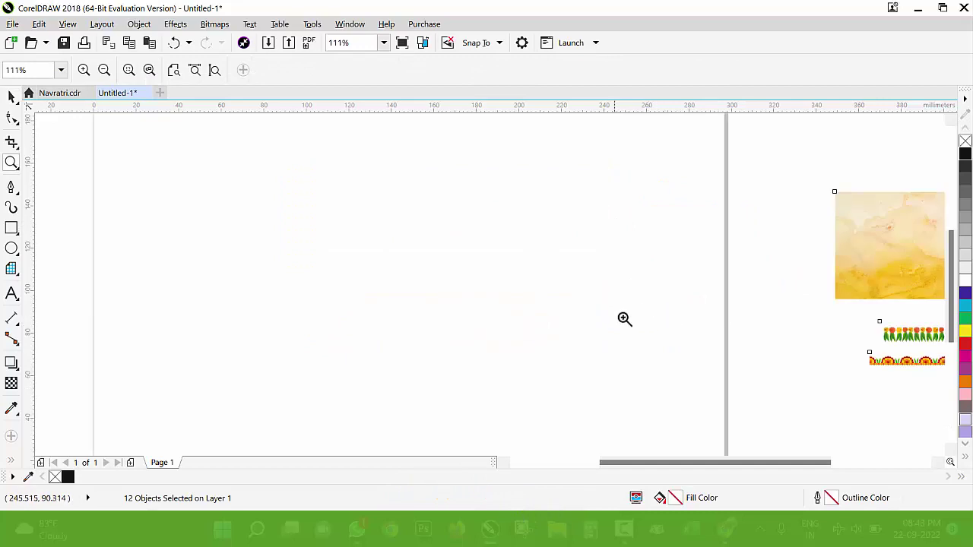
{"action": "left_click", "coordinate": [11, 229]}
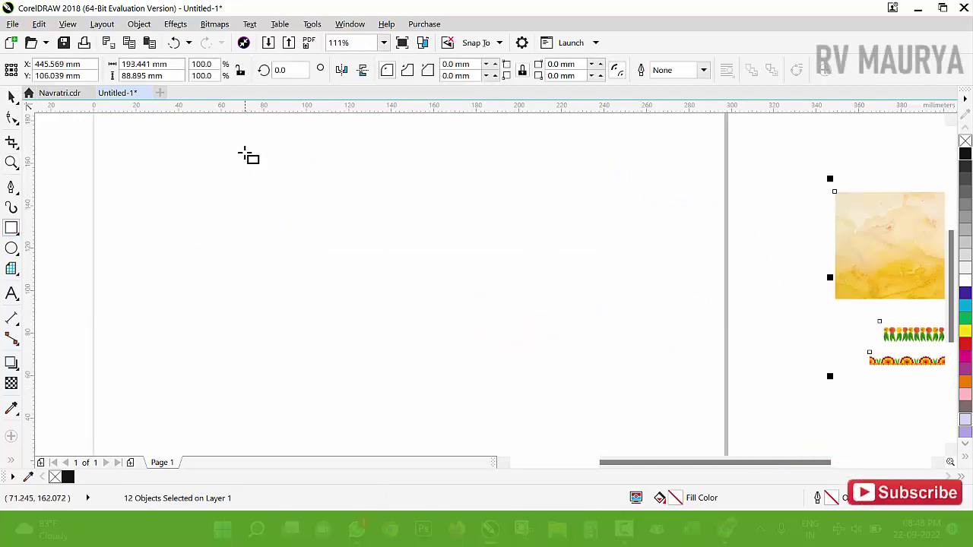
{"action": "left_click_drag", "start_coordinate": [245, 152], "coordinate": [528, 418]}
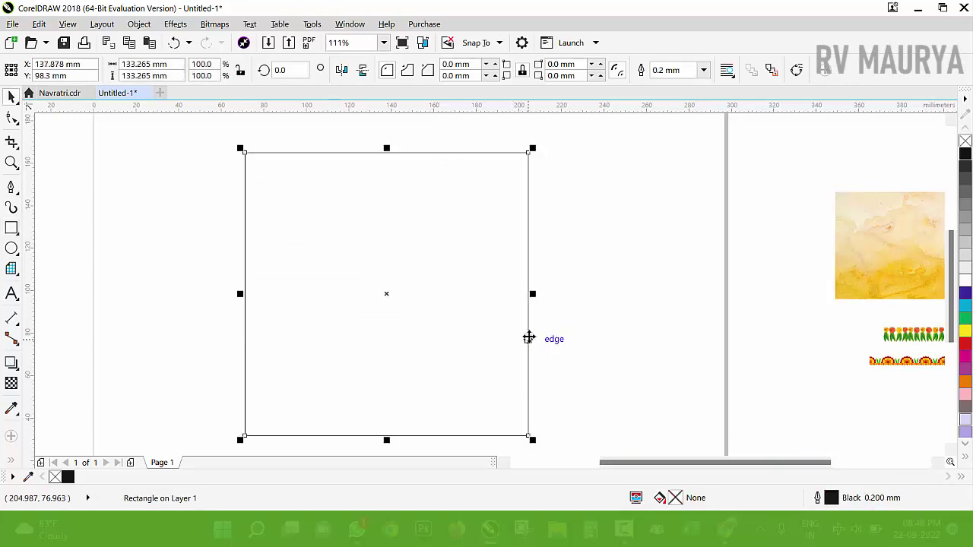
{"action": "key", "text": "p"}
{"action": "left_click", "coordinate": [601, 304]}
{"action": "key", "text": "F6"}
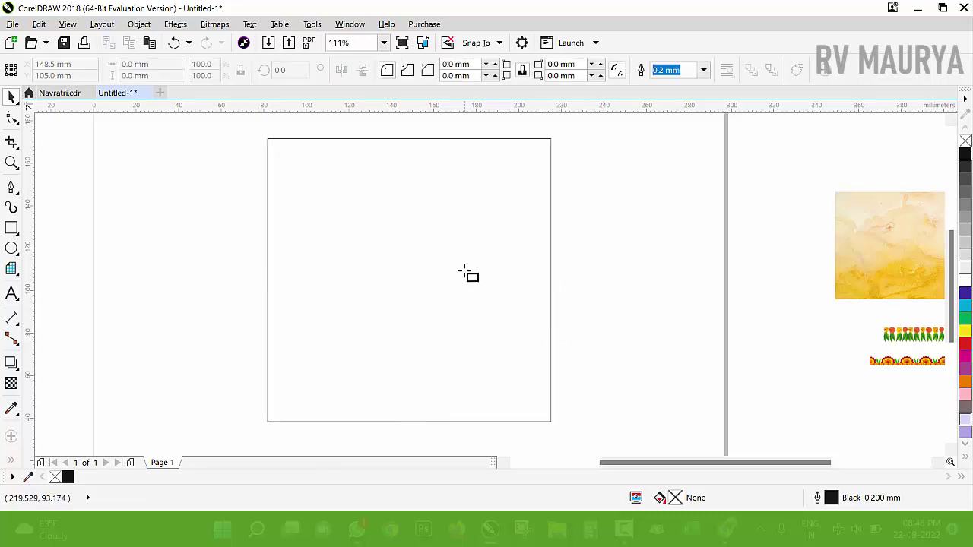
{"action": "scroll", "coordinate": [465, 271], "scroll_direction": "right", "scroll_amount": 1}
{"action": "key", "text": "space"}
- Move the yellow watercolour background image from the artwork group to beside the square
{"action": "scroll", "coordinate": [465, 272], "scroll_direction": "down", "scroll_amount": 2}
{"action": "key", "text": "z"}
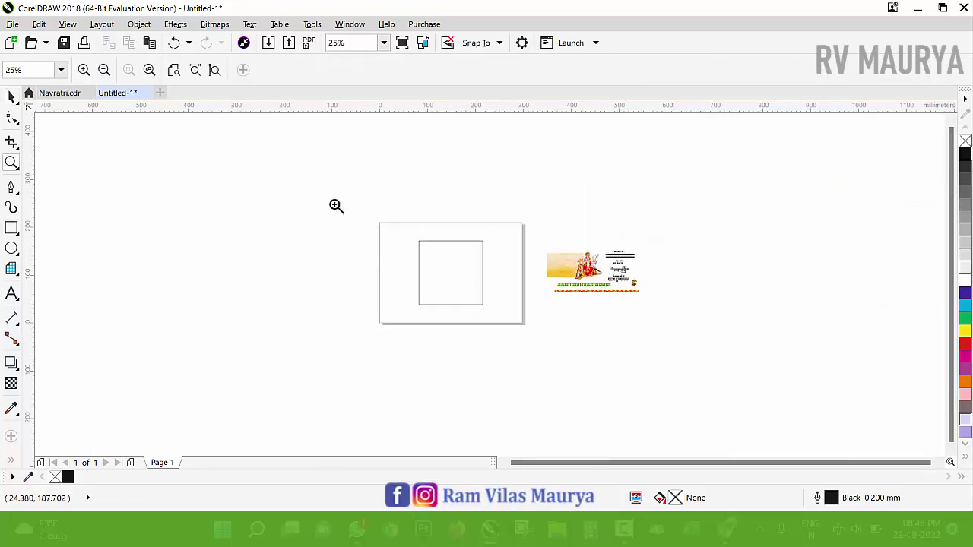
{"action": "left_click_drag", "start_coordinate": [336, 205], "coordinate": [615, 333]}
{"action": "key", "text": "space"}
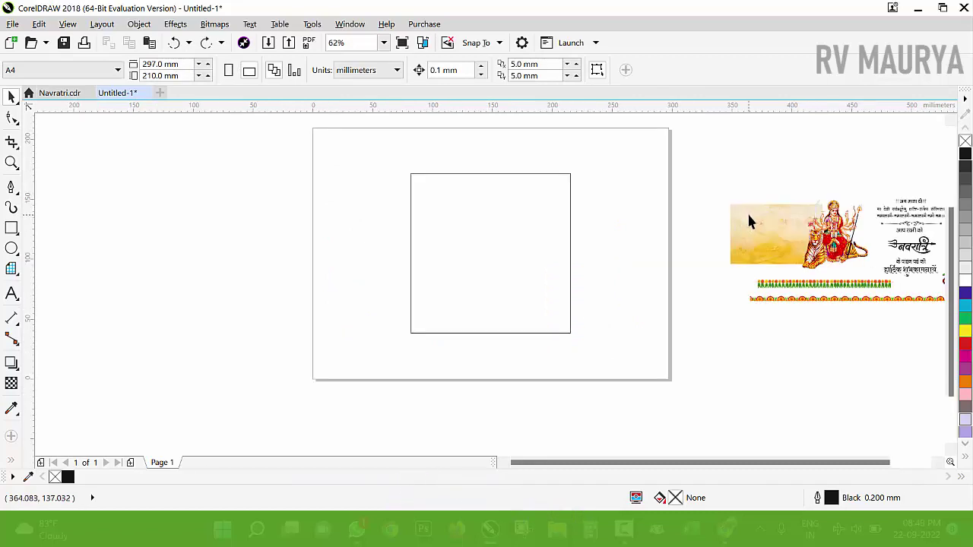
{"action": "left_click_drag", "start_coordinate": [749, 221], "coordinate": [578, 216]}
{"action": "key", "text": "z"}
{"action": "scroll", "coordinate": [715, 308], "scroll_direction": "up", "scroll_amount": 3}
{"action": "key", "text": "space"}
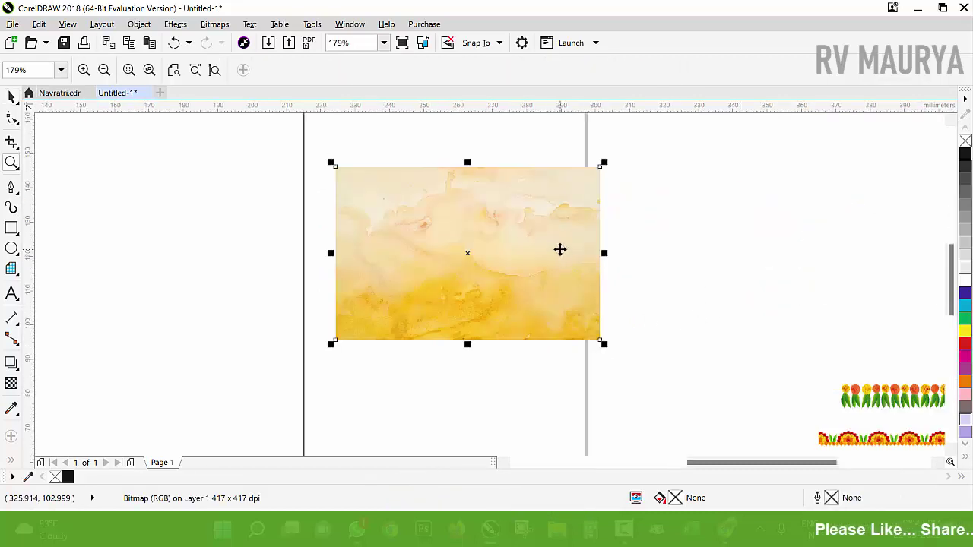
{"action": "left_click_drag", "start_coordinate": [549, 240], "coordinate": [555, 258]}
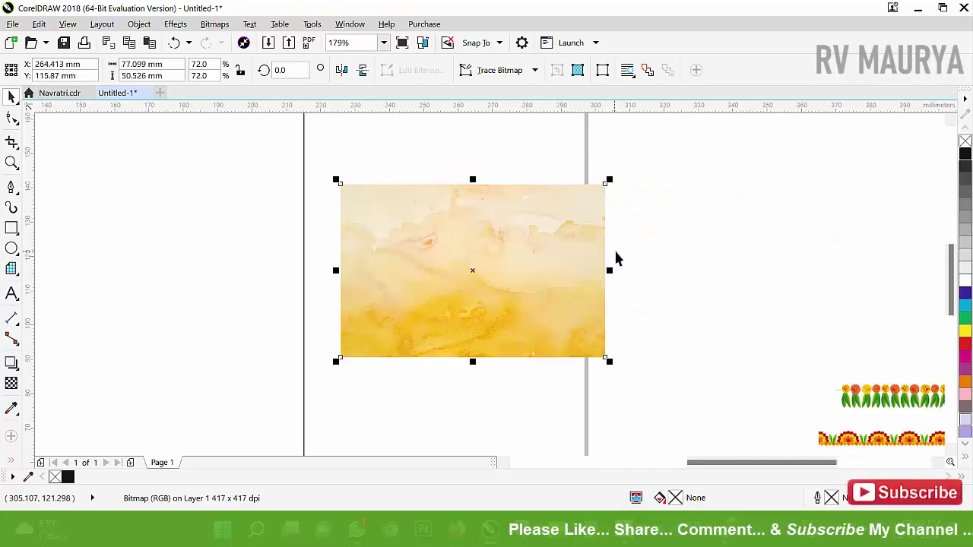
{"action": "left_click", "coordinate": [634, 277]}
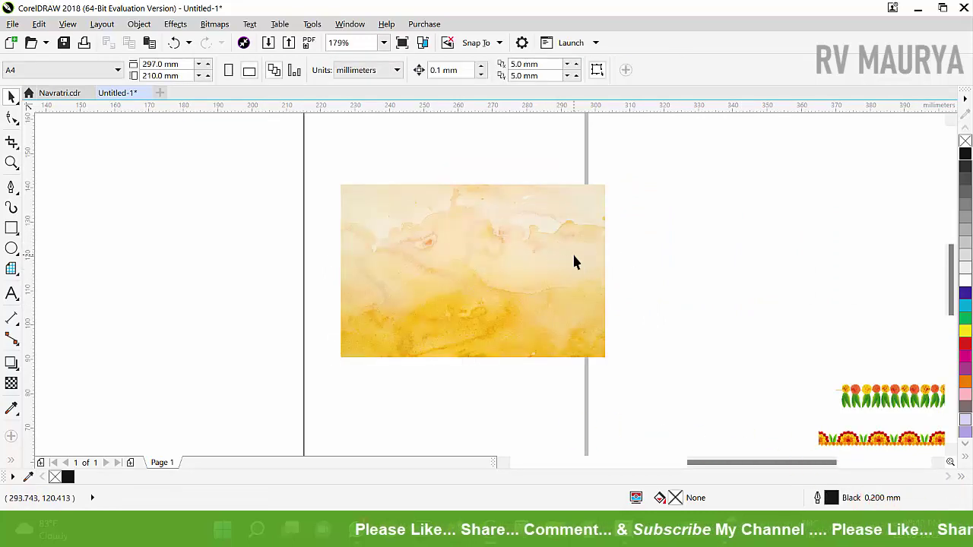
- Adjust the watercolour image to brightness 4 and contrast 22, leaving intensity at 0
{"action": "left_click", "coordinate": [574, 259]}
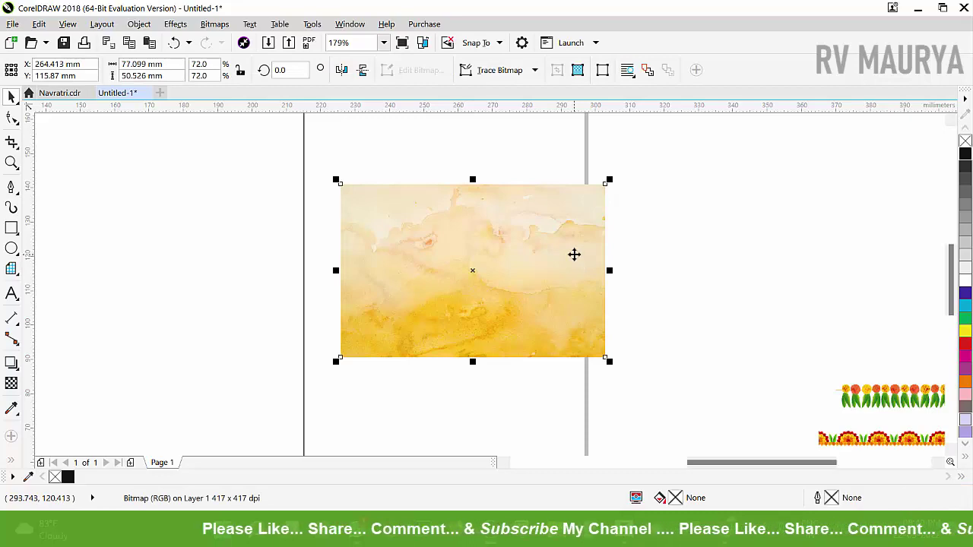
{"action": "key", "text": "ctrl+b"}
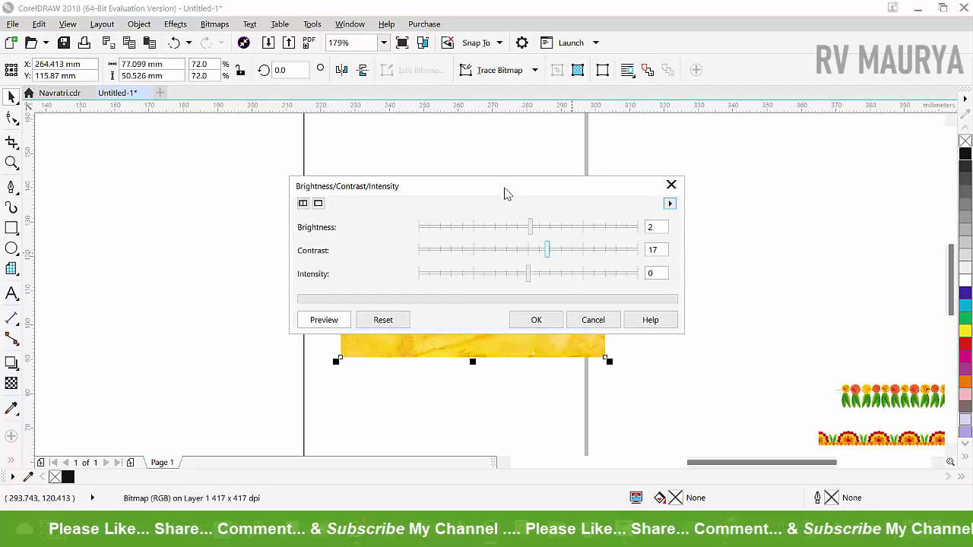
{"action": "left_click_drag", "start_coordinate": [508, 194], "coordinate": [768, 152]}
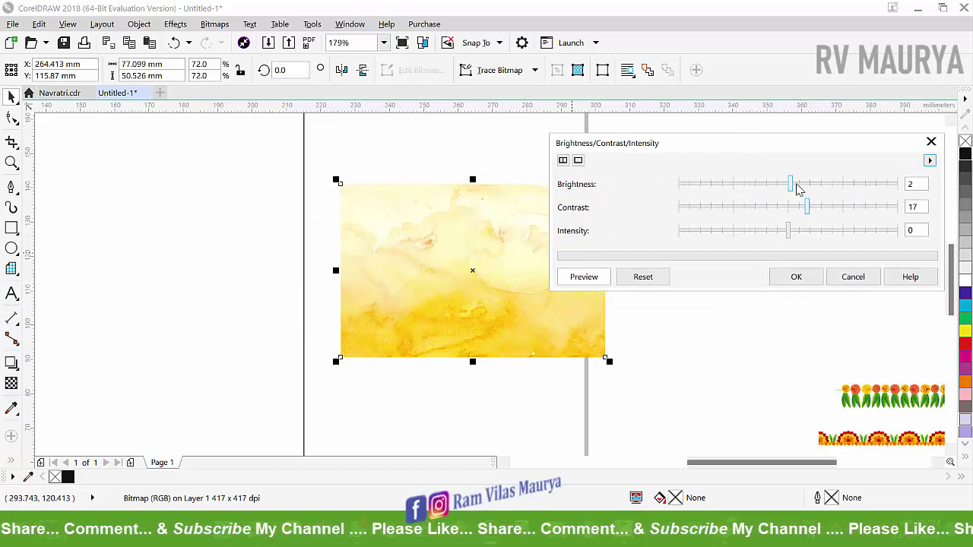
{"action": "left_click_drag", "start_coordinate": [797, 185], "coordinate": [812, 211]}
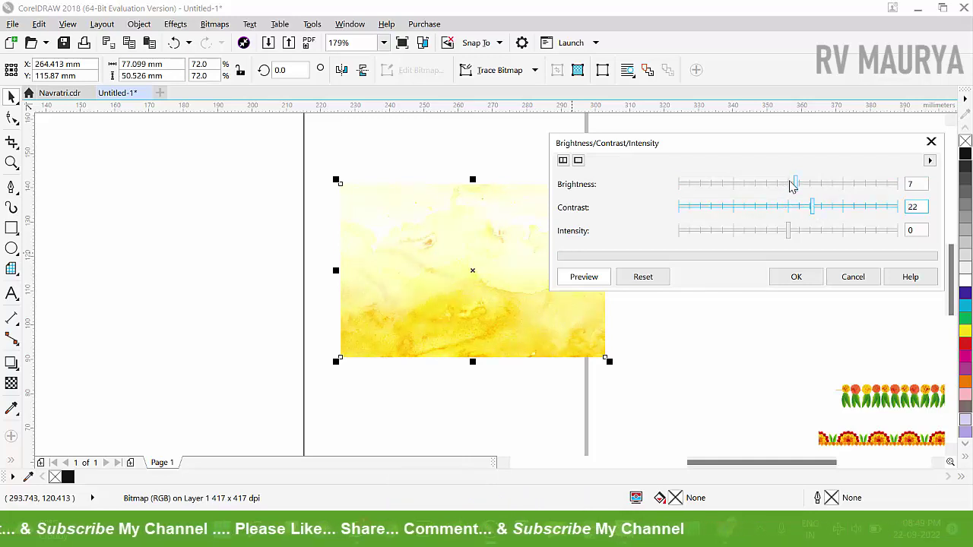
{"action": "left_click_drag", "start_coordinate": [791, 185], "coordinate": [795, 186]}
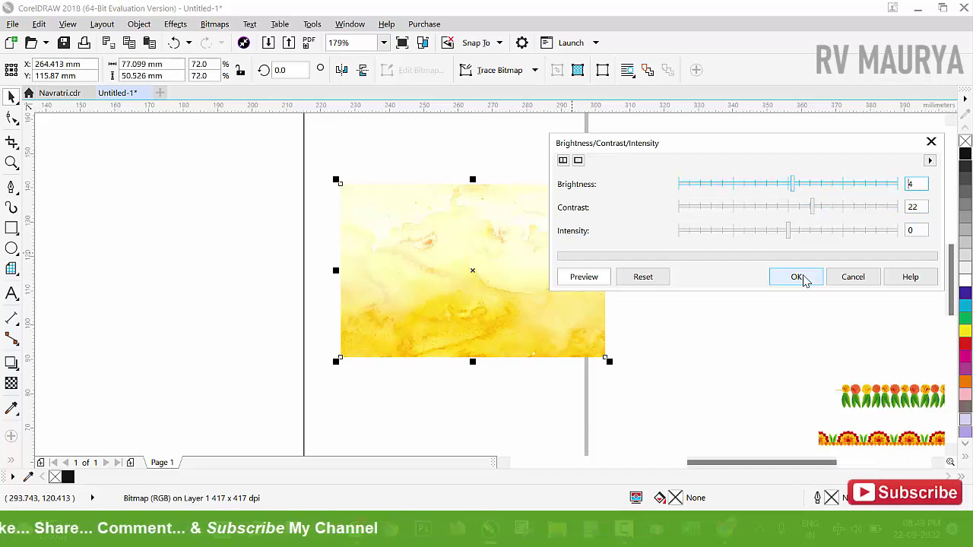
{"action": "left_click", "coordinate": [797, 277]}
- Enlarge the watercolour image proportionally to about 219 mm wide and shift it clear of the square
{"action": "scroll", "coordinate": [652, 260], "scroll_direction": "down", "scroll_amount": 4}
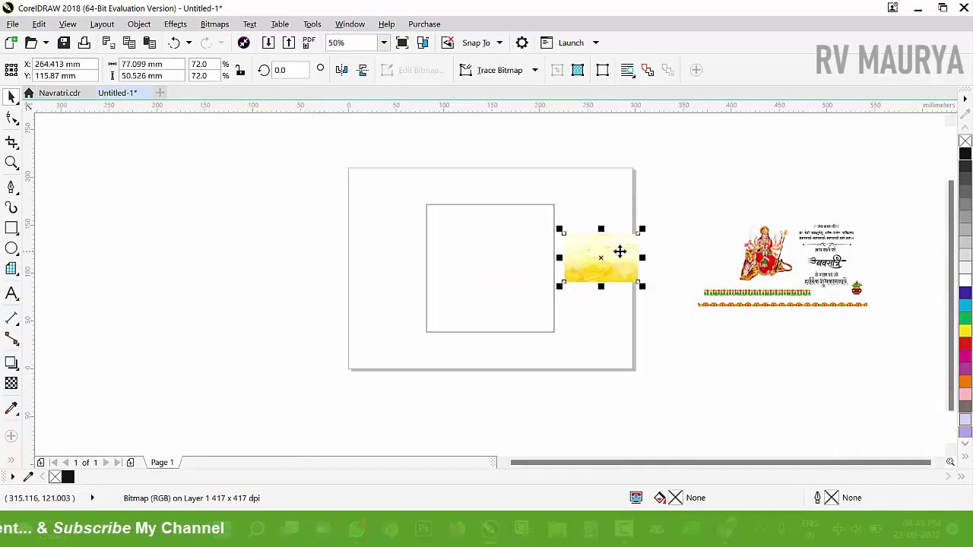
{"action": "left_click_drag", "start_coordinate": [645, 227], "coordinate": [715, 182]}
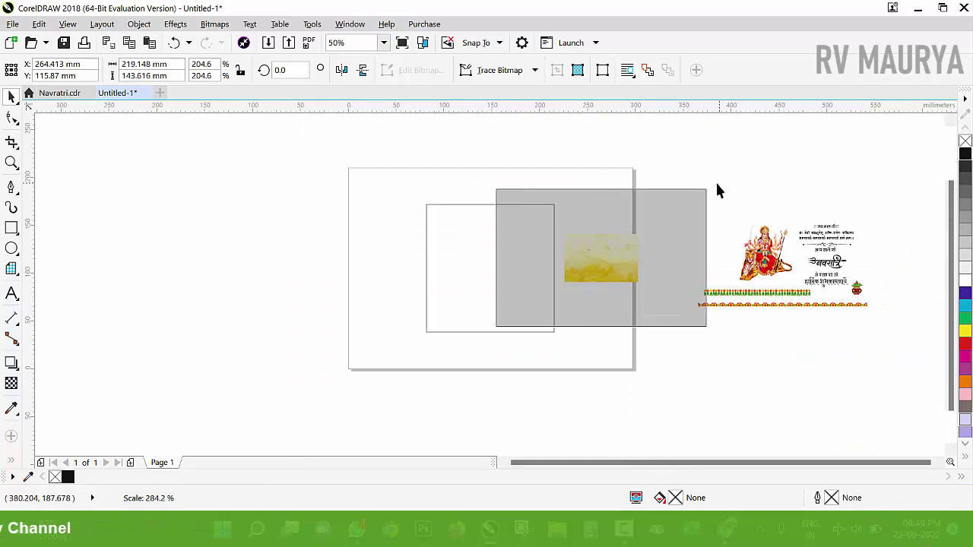
{"action": "left_click_drag", "start_coordinate": [688, 239], "coordinate": [783, 240]}
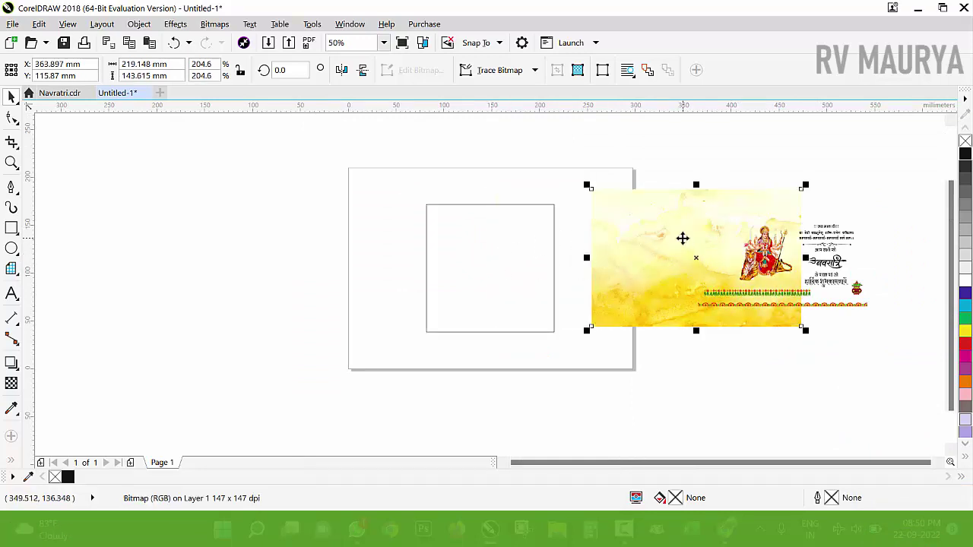
- PowerClip the enlarged watercolour image inside the square
{"action": "right_click", "coordinate": [678, 202]}
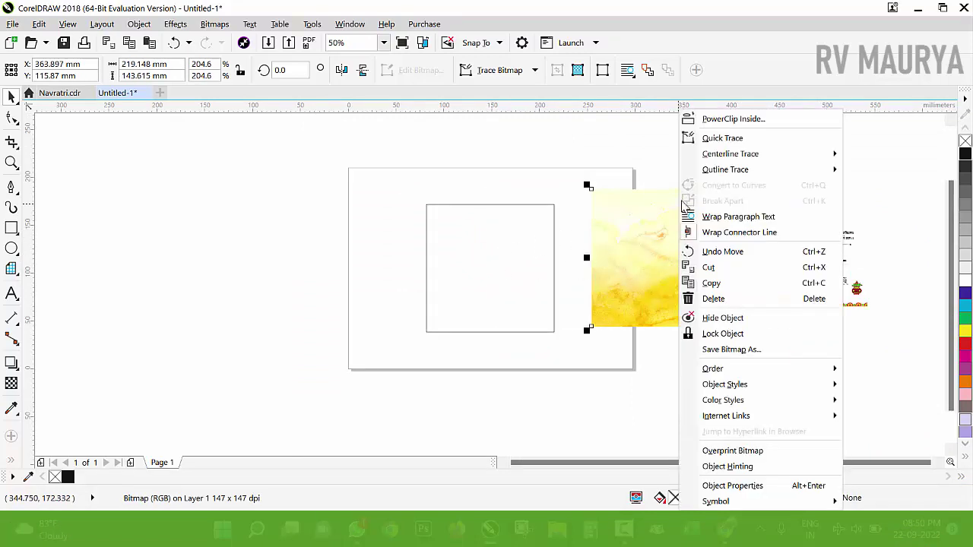
{"action": "left_click", "coordinate": [718, 119]}
{"action": "left_click", "coordinate": [515, 215]}
{"action": "left_click", "coordinate": [474, 350]}
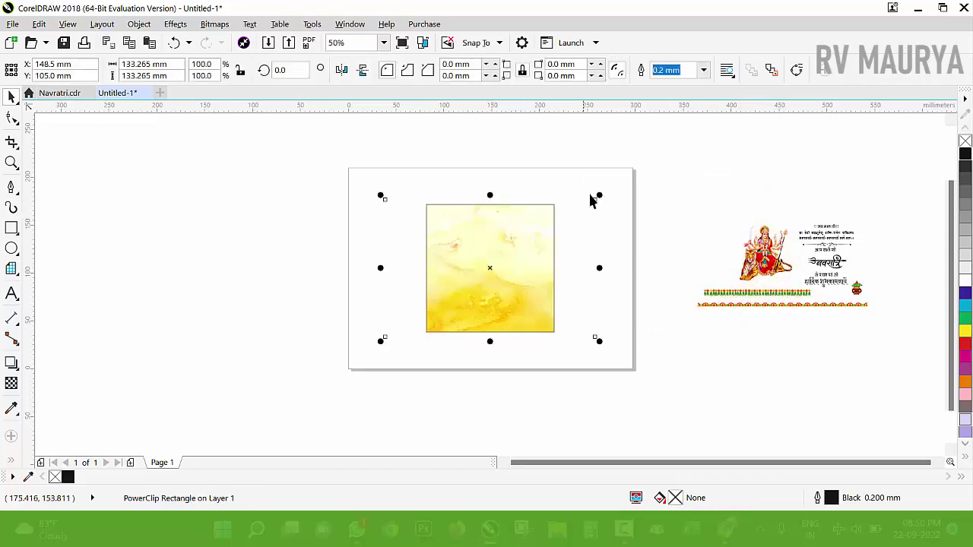
{"action": "left_click_drag", "start_coordinate": [598, 195], "coordinate": [596, 195]}
- Place the marigold and leaf garland near the square's upper edge and scale it to the square's width, about 133 mm
{"action": "key", "text": "z"}
{"action": "left_click_drag", "start_coordinate": [350, 169], "coordinate": [844, 384]}
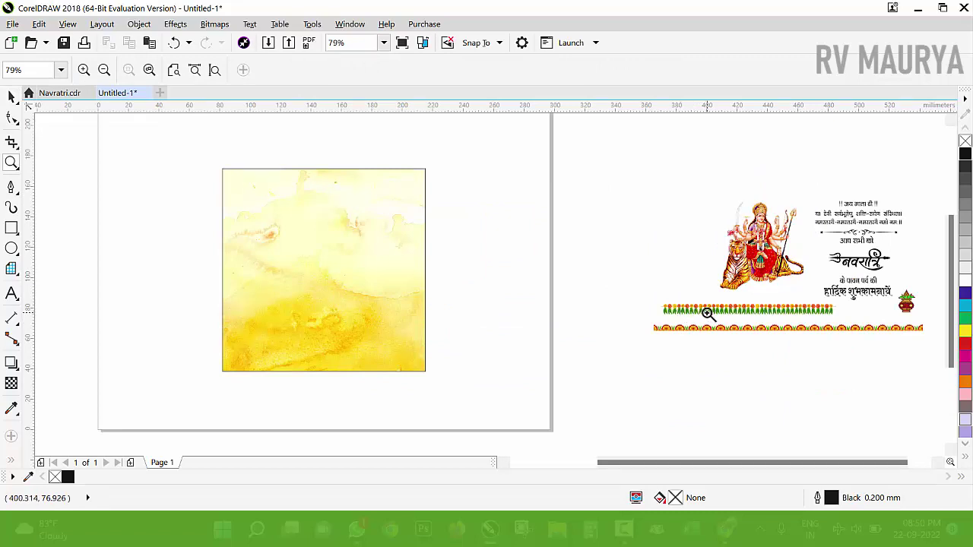
{"action": "key", "text": "space"}
{"action": "left_click", "coordinate": [717, 316]}
{"action": "scroll", "coordinate": [717, 319], "scroll_direction": "up", "scroll_amount": 3}
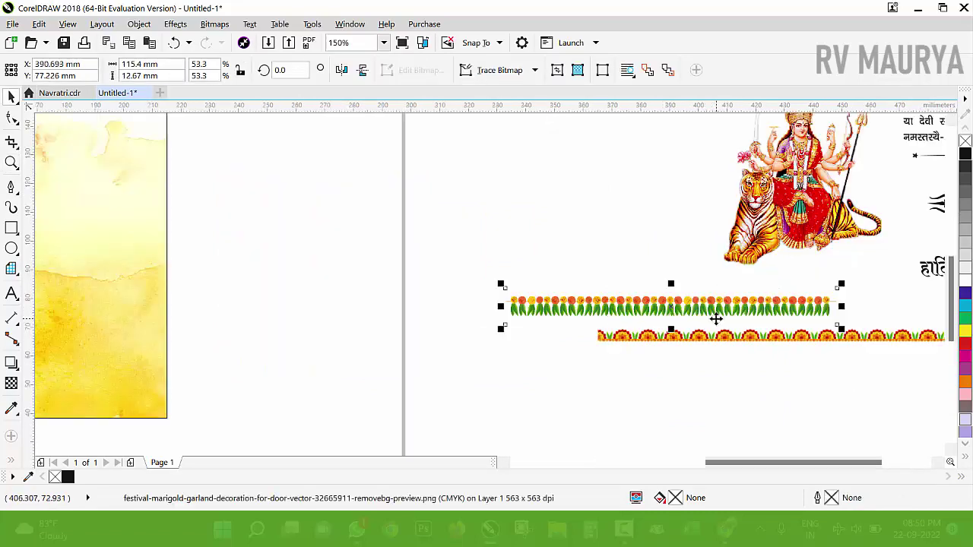
{"action": "scroll", "coordinate": [752, 326], "scroll_direction": "down", "scroll_amount": 3}
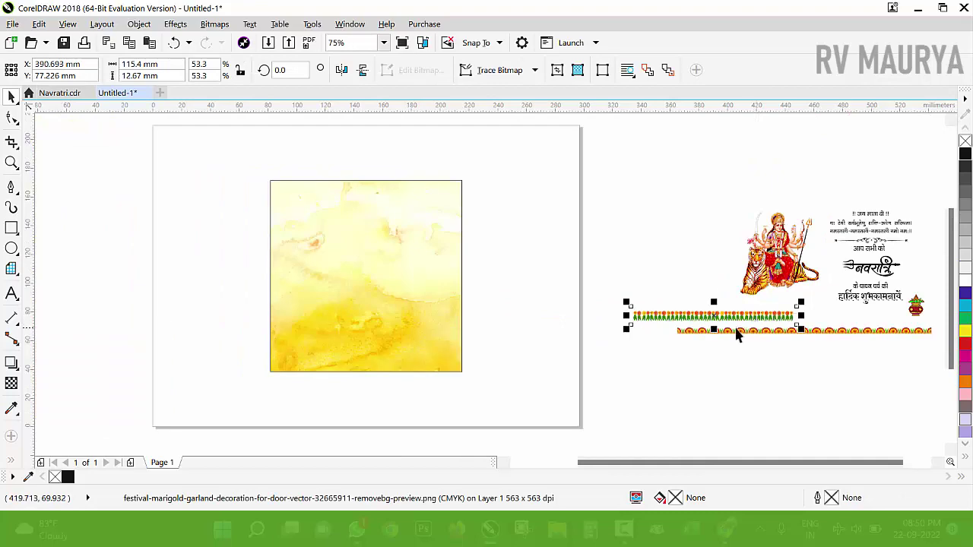
{"action": "left_click_drag", "start_coordinate": [719, 272], "coordinate": [751, 247]}
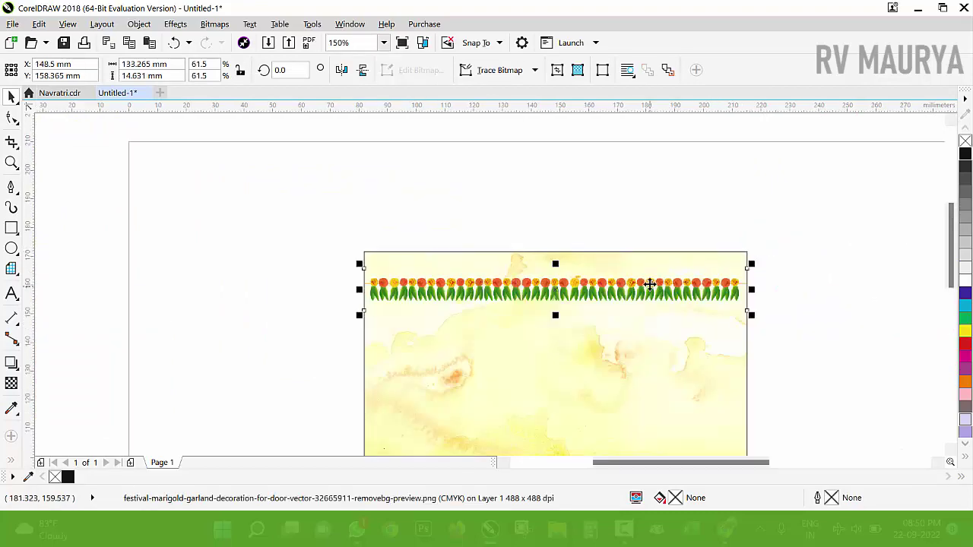
{"action": "left_click_drag", "start_coordinate": [651, 293], "coordinate": [652, 283]}
- Move the marigold garland up so that it sits close to the square's top edge
{"action": "key", "text": "z"}
{"action": "left_click_drag", "start_coordinate": [283, 235], "coordinate": [826, 311]}
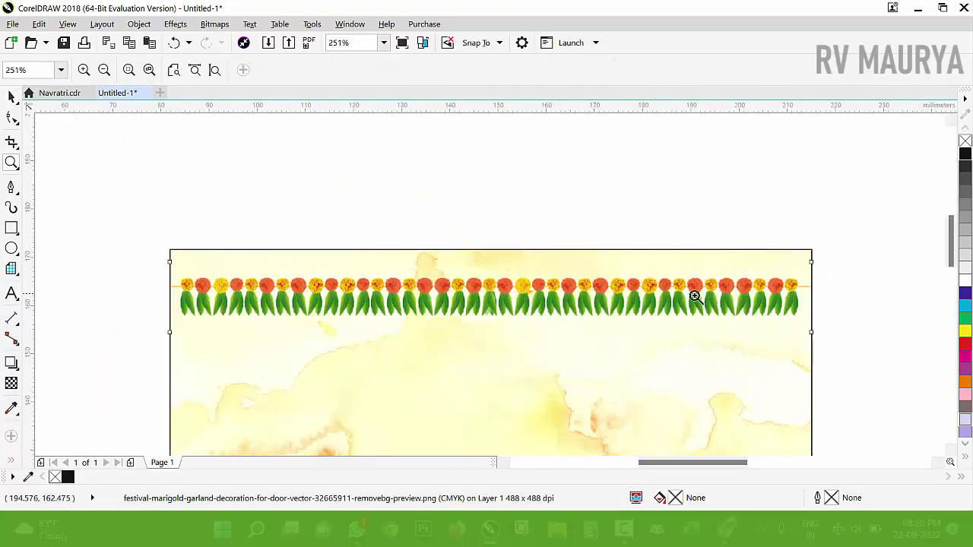
{"action": "key", "text": "space"}
{"action": "scroll", "coordinate": [621, 298], "scroll_direction": "up", "scroll_amount": 2}
{"action": "left_click_drag", "start_coordinate": [620, 259], "coordinate": [626, 222]}
{"action": "scroll", "coordinate": [621, 251], "scroll_direction": "down", "scroll_amount": 3}
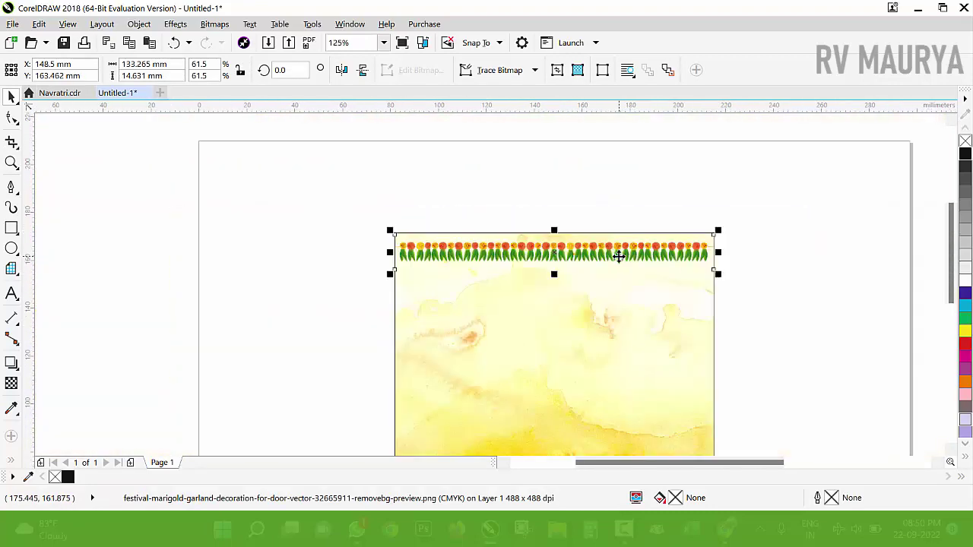
- Draw a horizontal rectangle about 134 by 6 mm along the square's top edge, reaching down to the garland's flowers
{"action": "key", "text": "z"}
{"action": "left_click_drag", "start_coordinate": [291, 187], "coordinate": [788, 313]}
{"action": "left_click", "coordinate": [12, 97]}
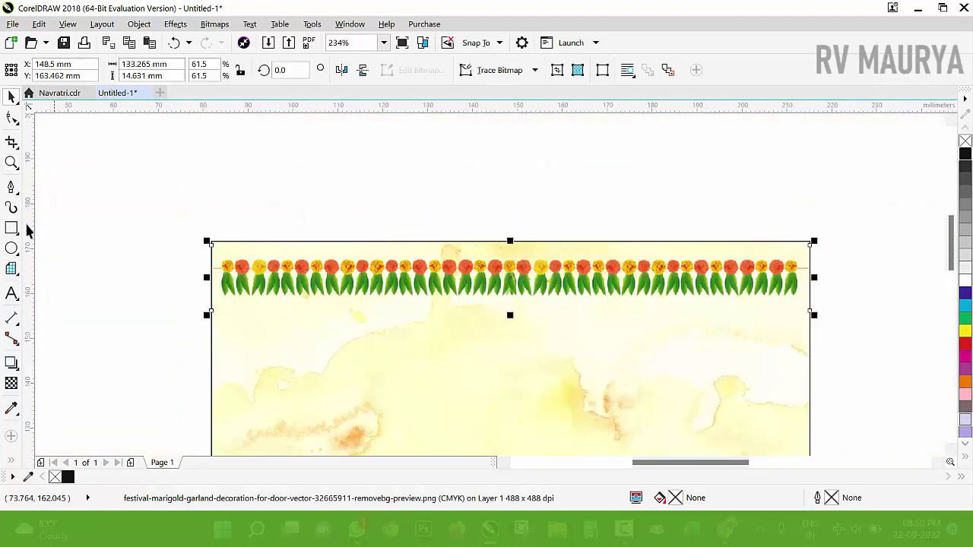
{"action": "left_click_drag", "start_coordinate": [212, 241], "coordinate": [816, 271]}
{"action": "key", "text": "space"}
- Fill the rectangle along the square's top edge with the orange sampled from a marigold flower, C:0 M:66 Y:82 K:0
{"action": "key", "text": "z"}
{"action": "left_click_drag", "start_coordinate": [619, 206], "coordinate": [900, 343]}
{"action": "key", "text": "space"}
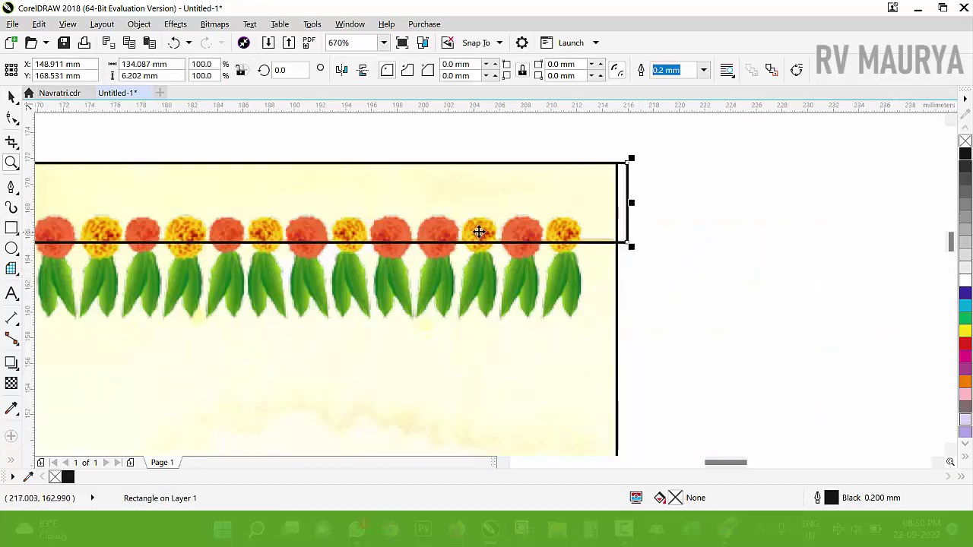
{"action": "key", "text": "space"}
{"action": "left_click_drag", "start_coordinate": [261, 137], "coordinate": [672, 288]}
{"action": "key", "text": "space"}
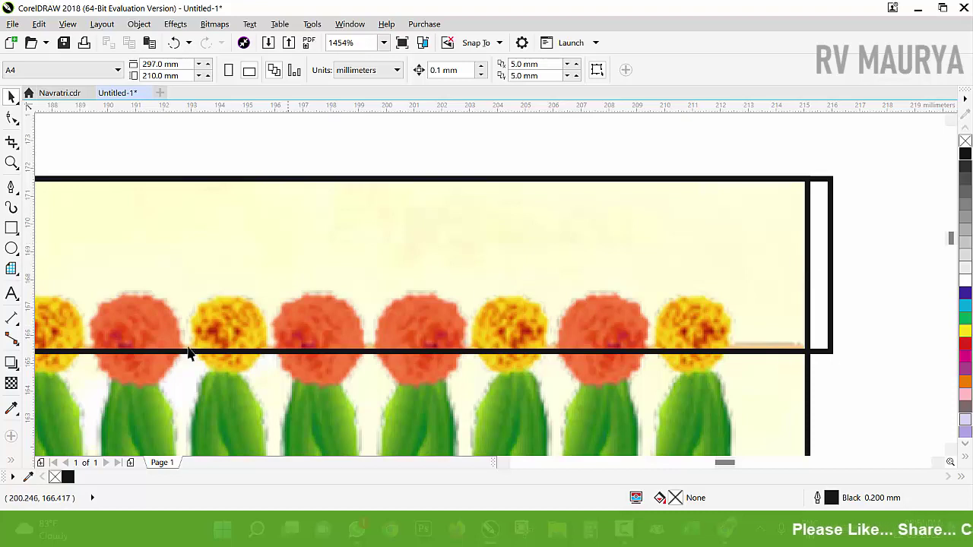
{"action": "left_click", "coordinate": [20, 415]}
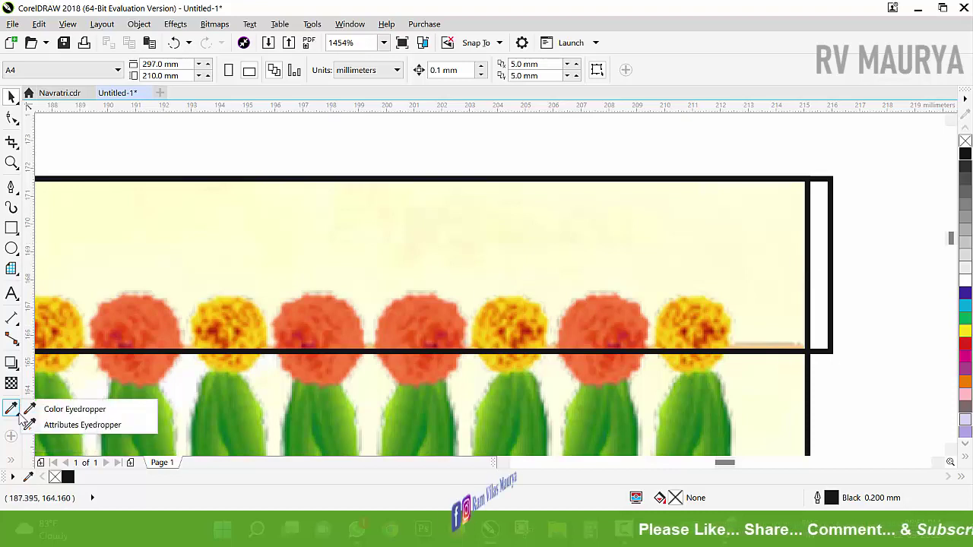
{"action": "left_click", "coordinate": [60, 406]}
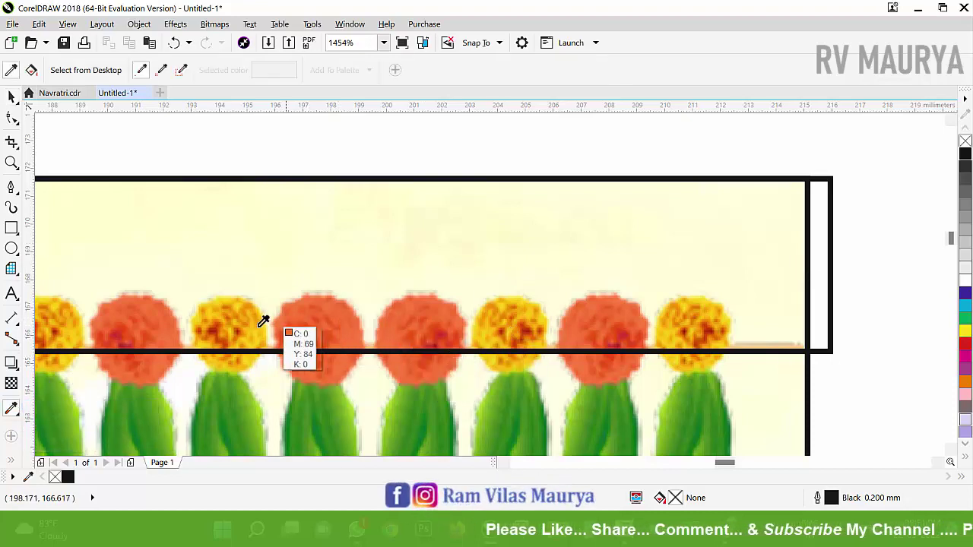
{"action": "left_click", "coordinate": [621, 316]}
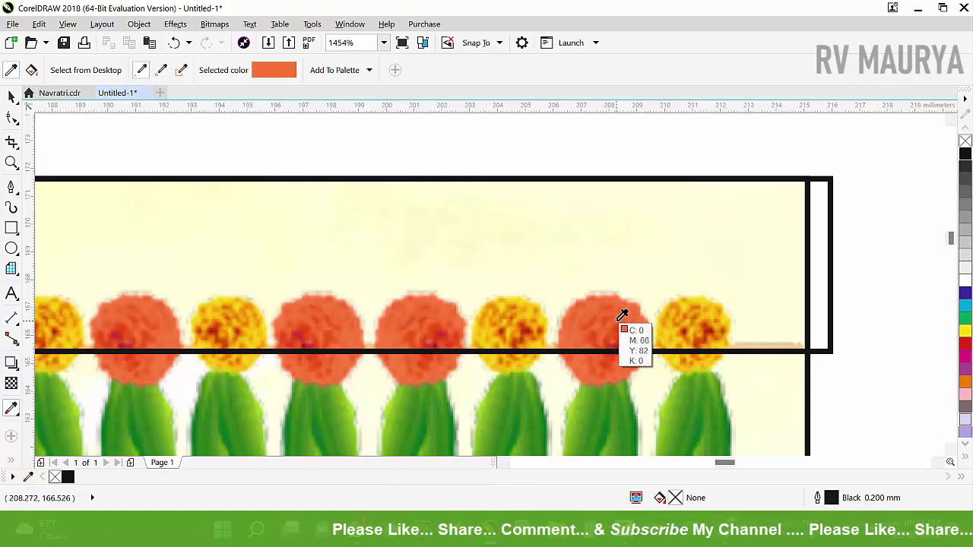
{"action": "left_click", "coordinate": [825, 221]}
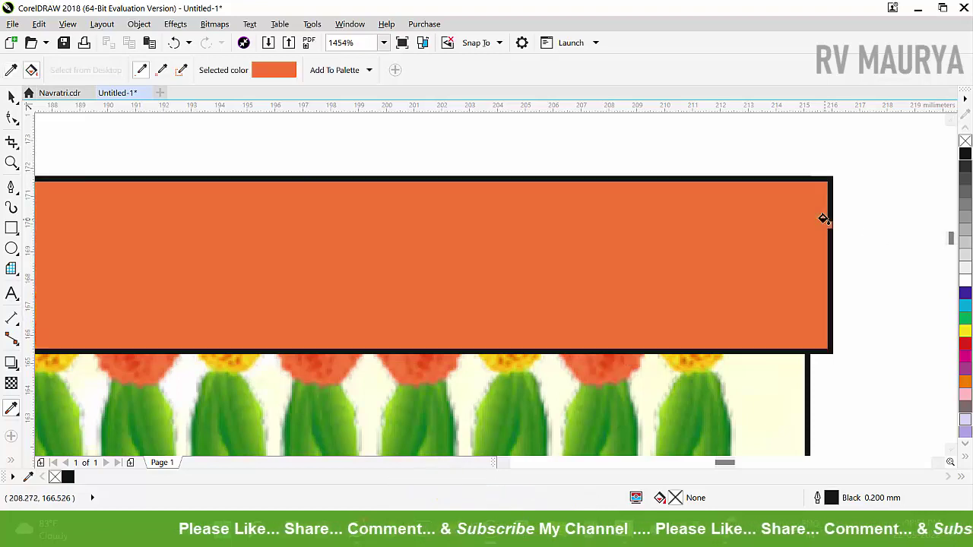
- Remove the outline from the orange bar along the square's top edge
{"action": "scroll", "coordinate": [802, 225], "scroll_direction": "down", "scroll_amount": 5}
{"action": "key", "text": "space"}
{"action": "left_click", "coordinate": [786, 248]}
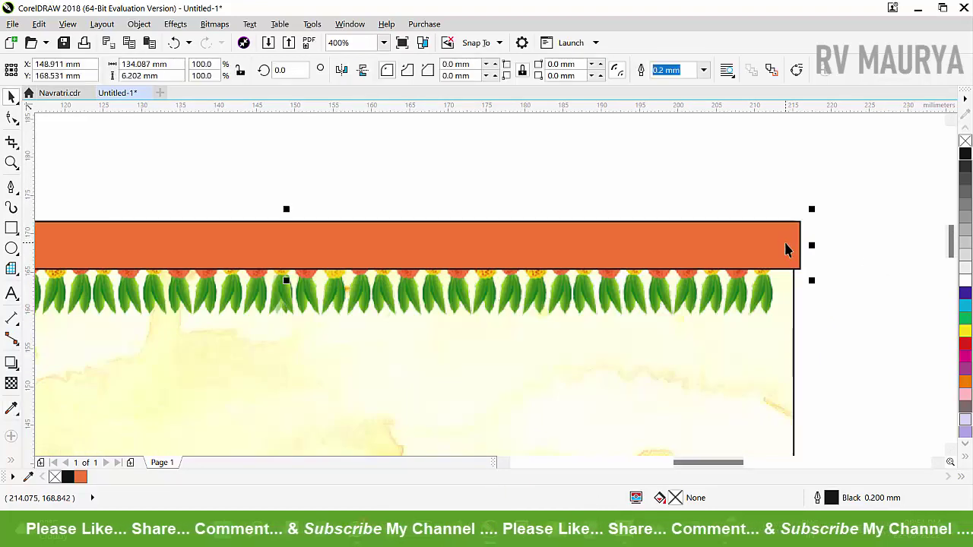
{"action": "right_click", "coordinate": [965, 141]}
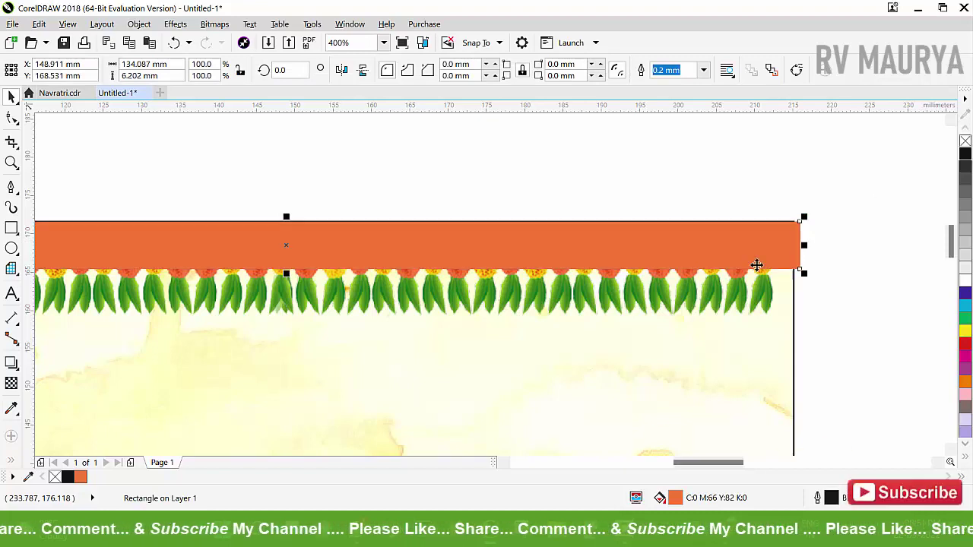
- Bring the marigold garland in front of the orange bar
{"action": "left_click", "coordinate": [754, 303]}
{"action": "key", "text": "shift+Page_Up"}
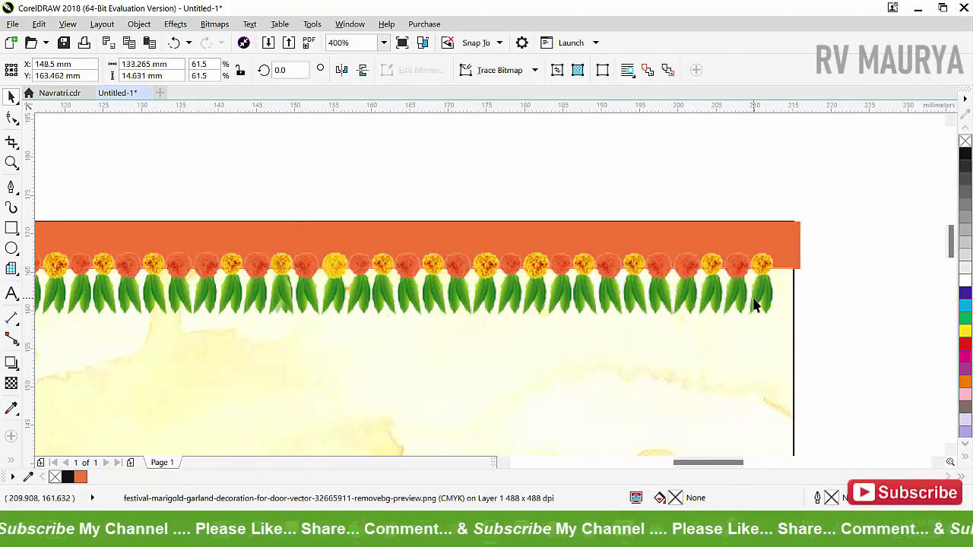
{"action": "scroll", "coordinate": [848, 268], "scroll_direction": "down", "scroll_amount": 2}
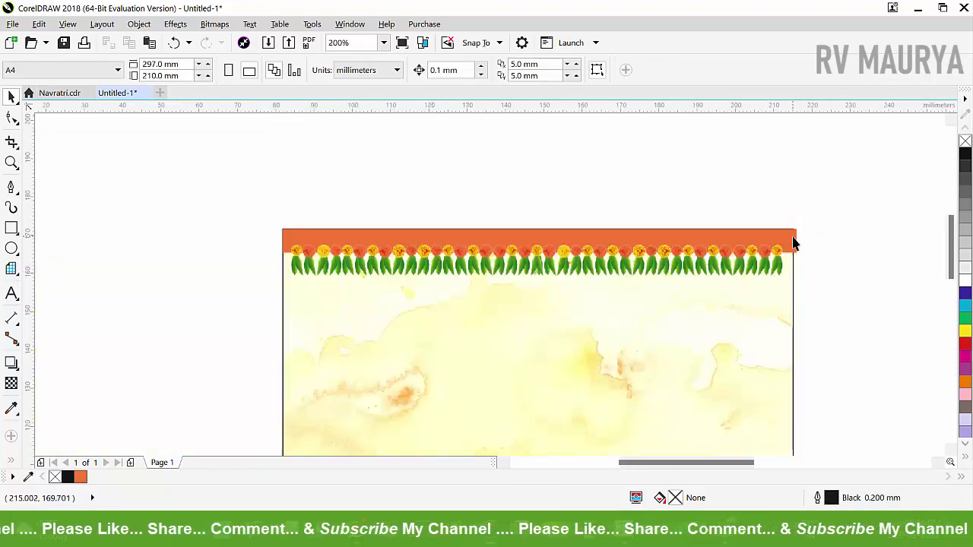
{"action": "left_click", "coordinate": [831, 241]}
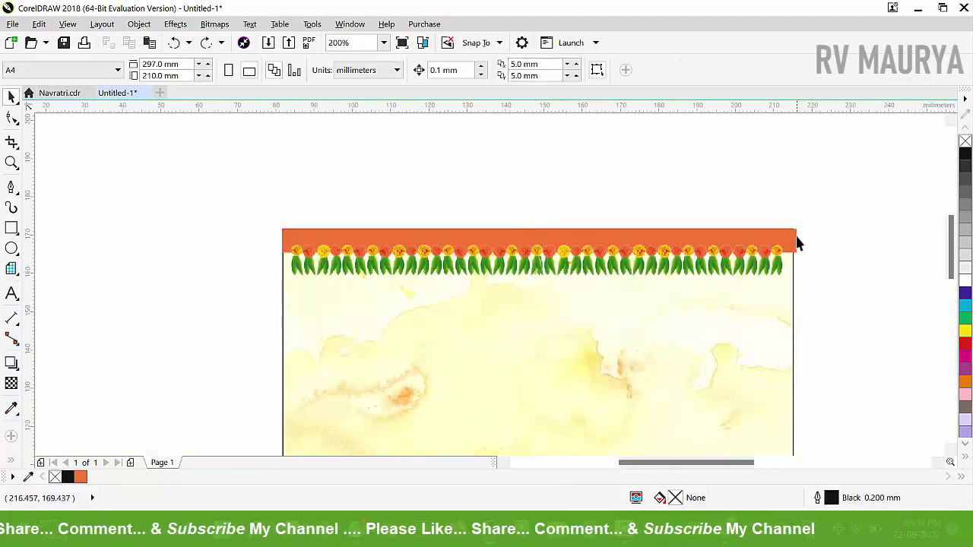
{"action": "left_click_drag", "start_coordinate": [795, 239], "coordinate": [819, 219]}
{"action": "key", "text": "ctrl+z"}
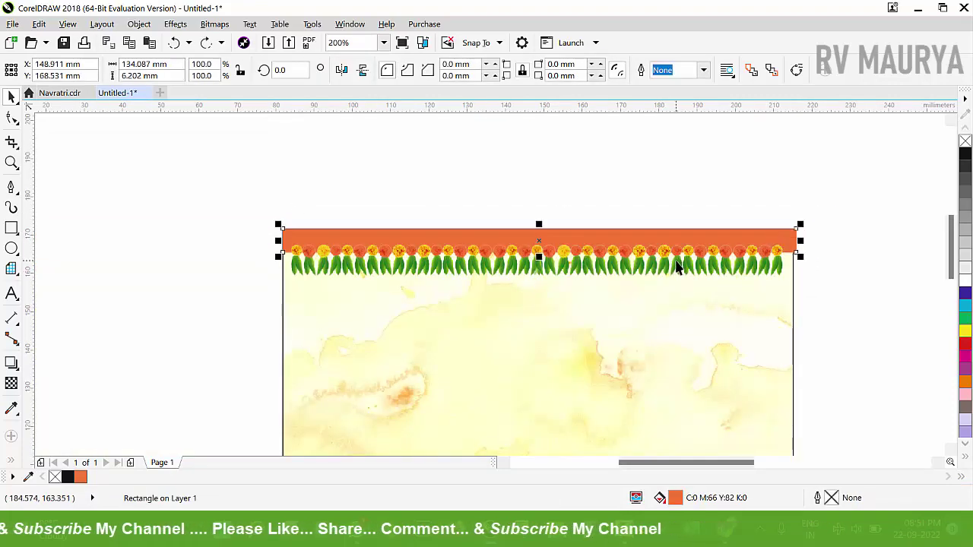
- Apply a horizontal linear fountain fill to the top bar, running from orange to Deep Yellow
{"action": "key", "text": "g"}
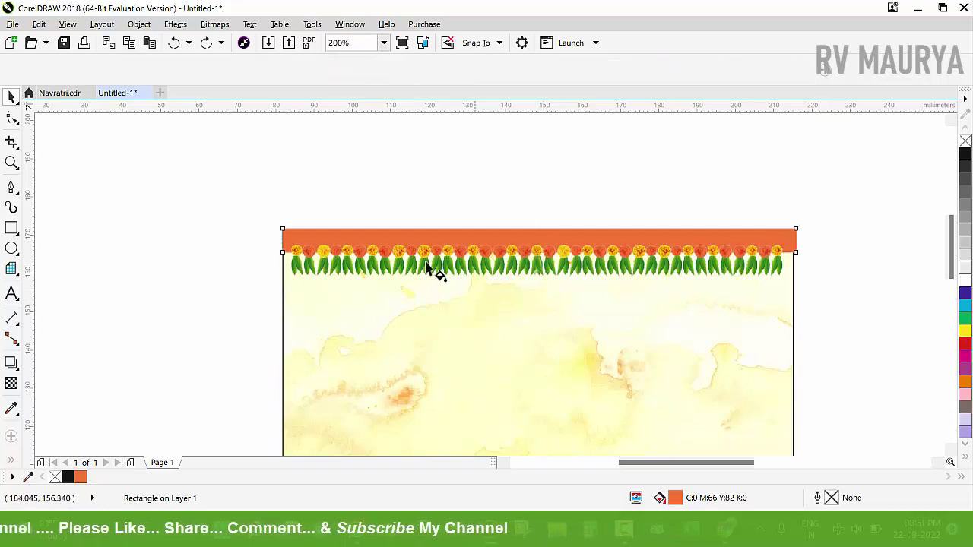
{"action": "left_click_drag", "start_coordinate": [347, 244], "coordinate": [755, 250]}
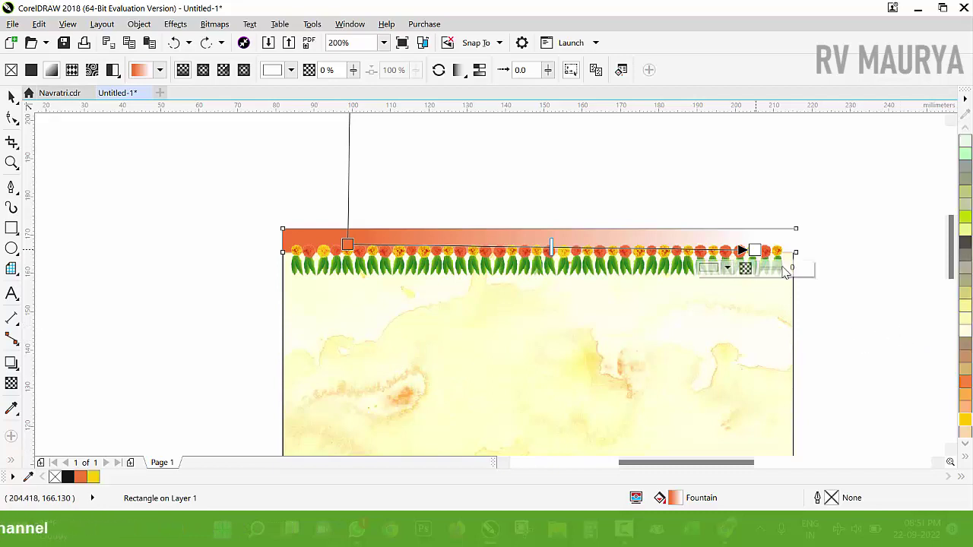
{"action": "left_click", "coordinate": [964, 462]}
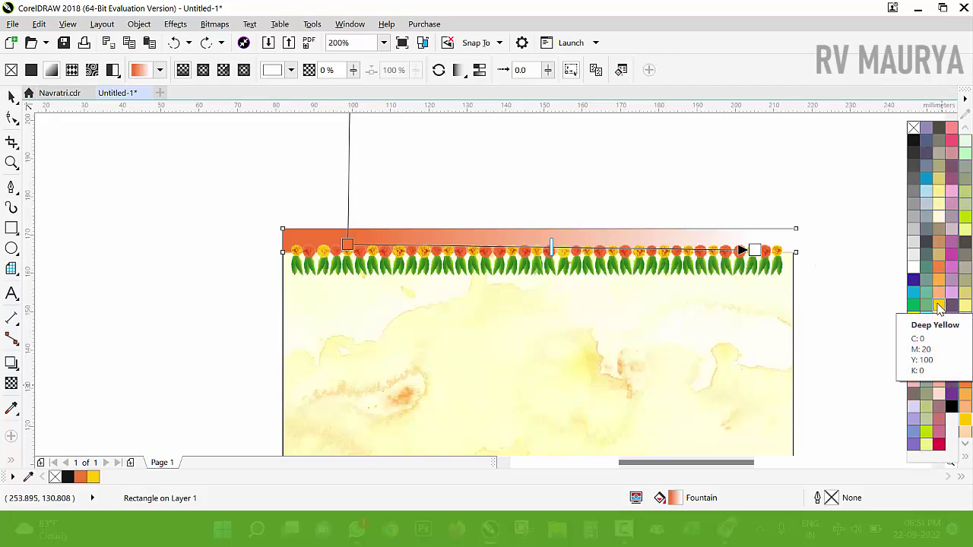
{"action": "left_click", "coordinate": [939, 306]}
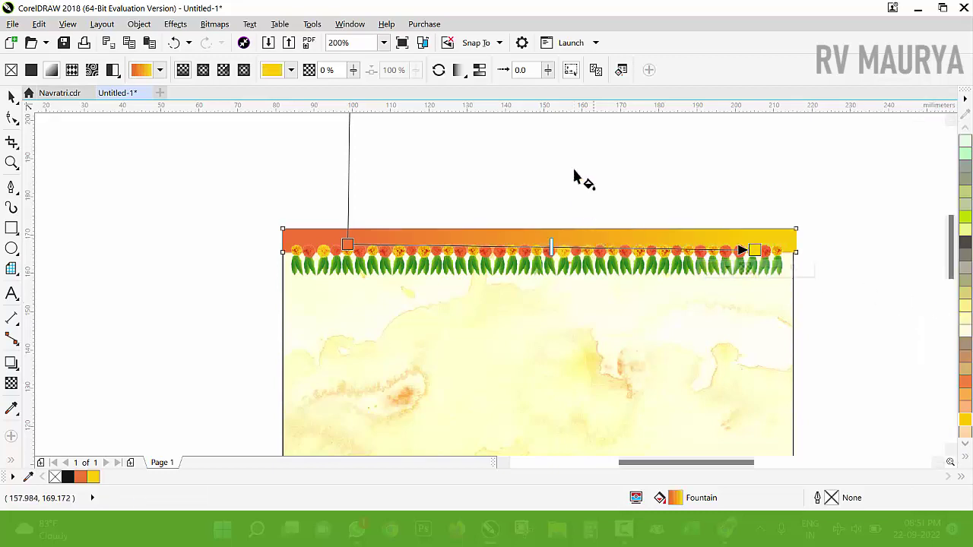
- Set the bar's fountain fill to Repeat and Mirror and shorten the gradient so yellow falls mid-bar with orange bands on both sides
{"action": "left_click", "coordinate": [459, 70]}
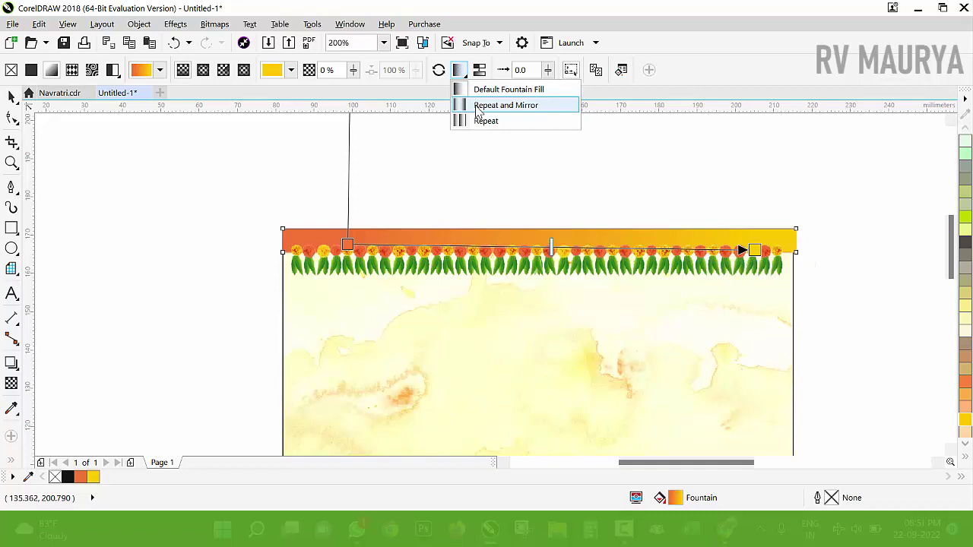
{"action": "left_click", "coordinate": [476, 106]}
{"action": "left_click_drag", "start_coordinate": [755, 249], "coordinate": [544, 245]}
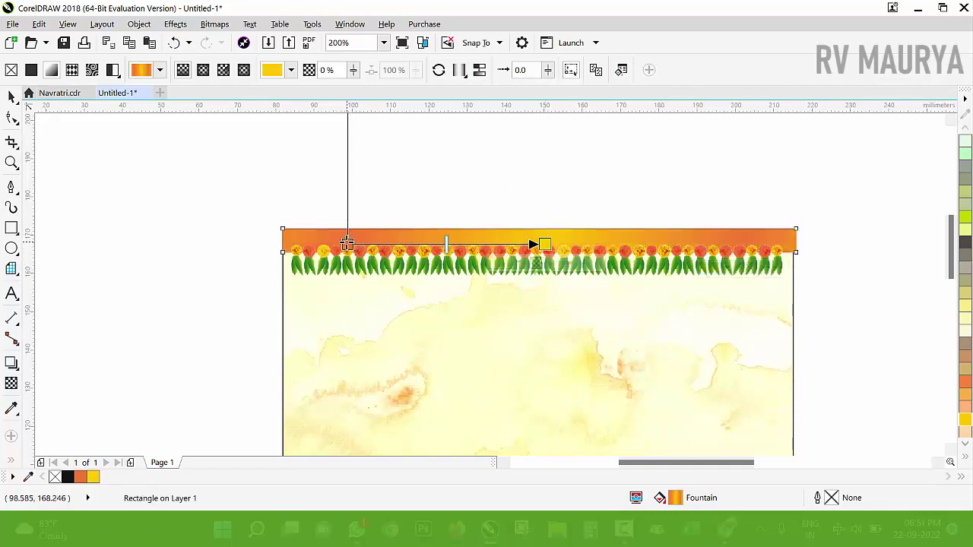
{"action": "left_click_drag", "start_coordinate": [349, 244], "coordinate": [393, 244]}
{"action": "key", "text": "space"}
{"action": "left_click", "coordinate": [514, 195]}
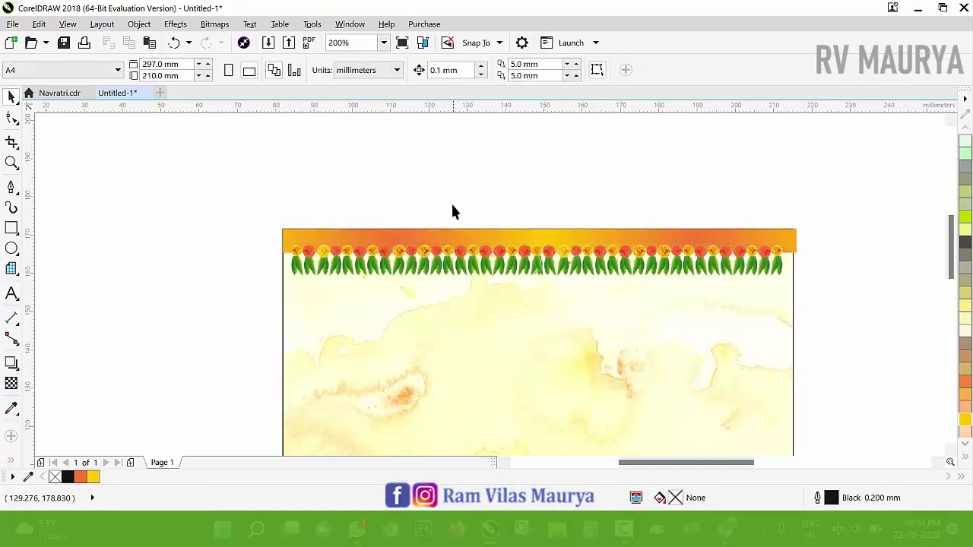
{"action": "scroll", "coordinate": [417, 198], "scroll_direction": "down", "scroll_amount": 1}
{"action": "scroll", "coordinate": [417, 202], "scroll_direction": "down", "scroll_amount": 1}
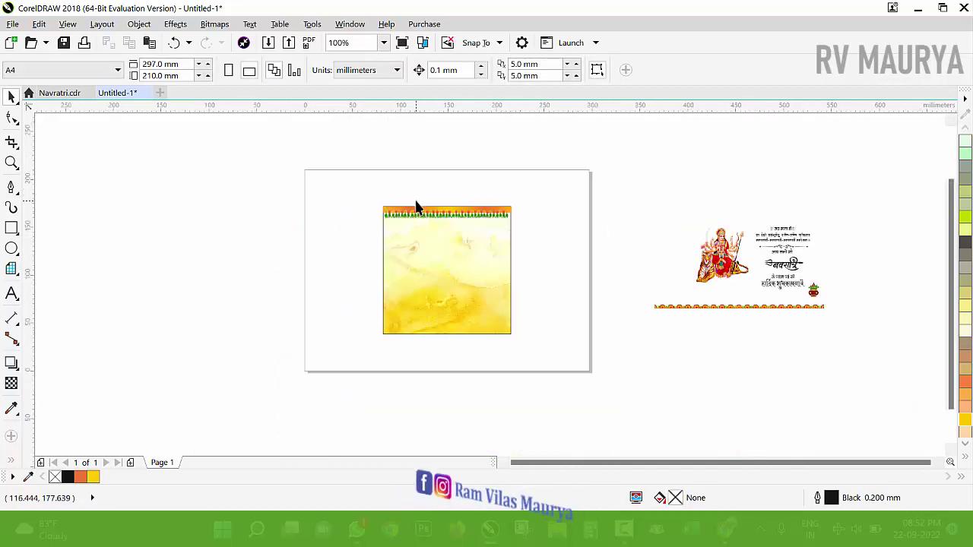
{"action": "key", "text": "z"}
{"action": "left_click_drag", "start_coordinate": [330, 185], "coordinate": [595, 338]}
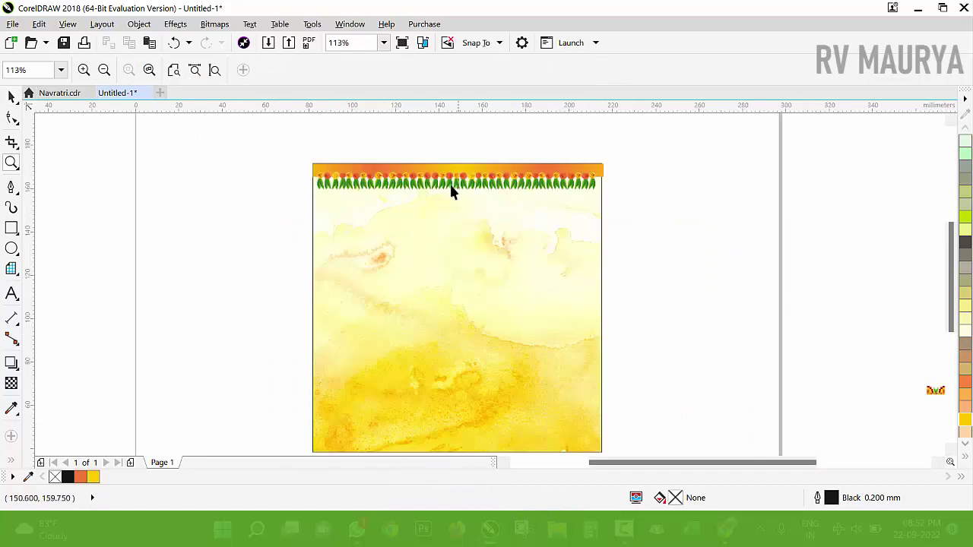
{"action": "key", "text": "space"}
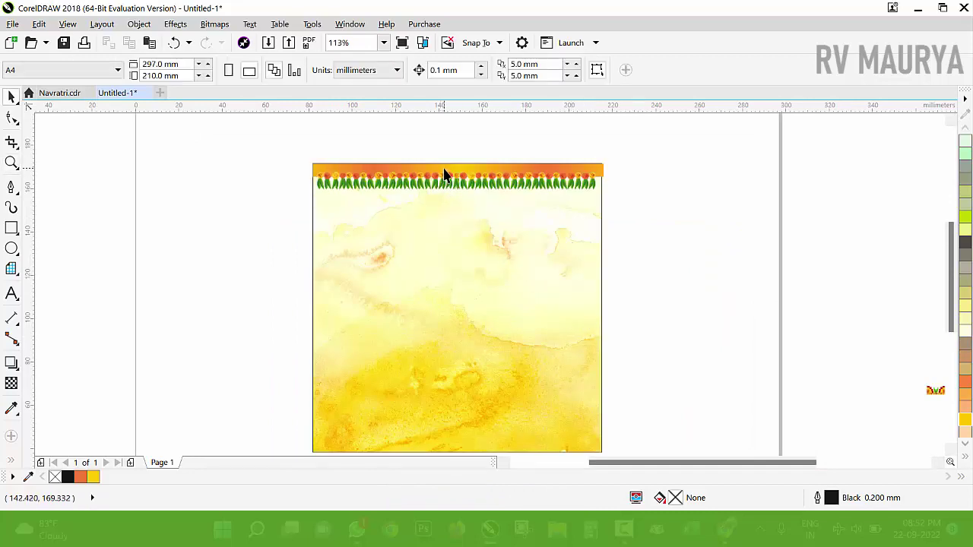
{"action": "left_click", "coordinate": [430, 266]}
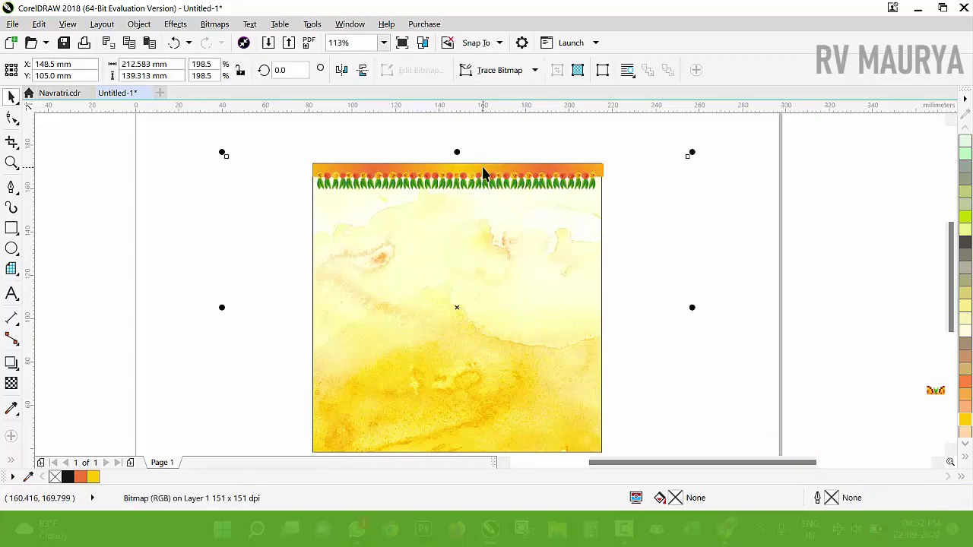
{"action": "key", "text": "Escape"}
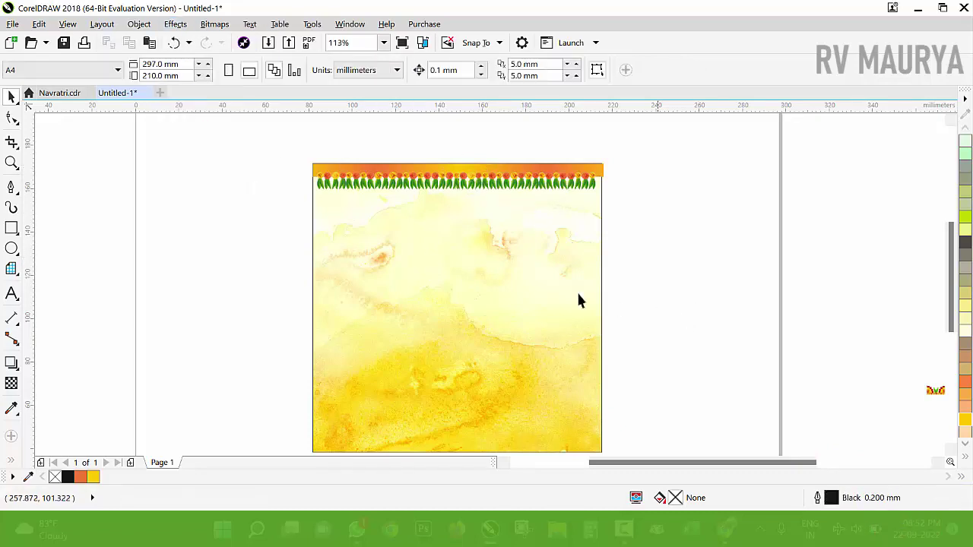
- Brighten the watercolour background with a Tone Curve adjustment, raising the RGB curve at X 110 to Y 148
{"action": "left_click", "coordinate": [533, 262]}
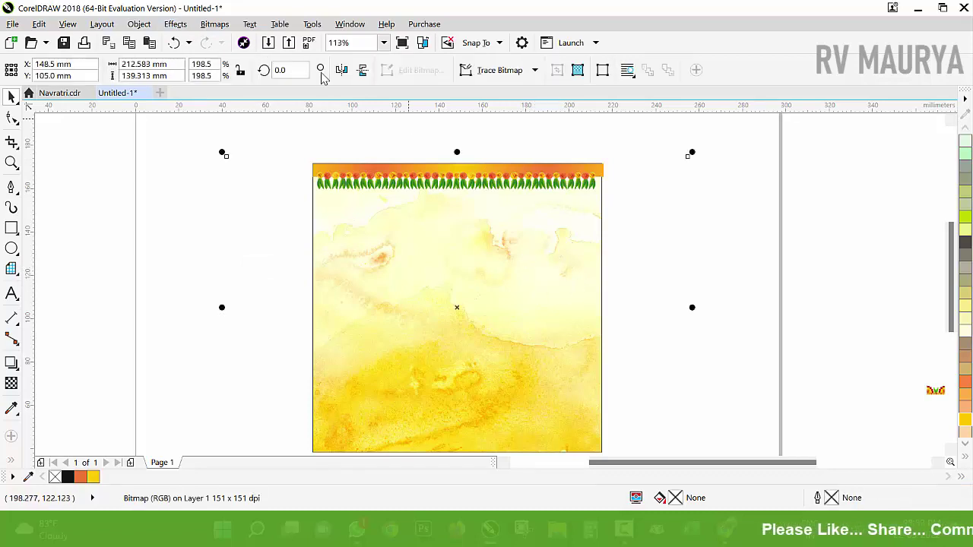
{"action": "left_click", "coordinate": [176, 24]}
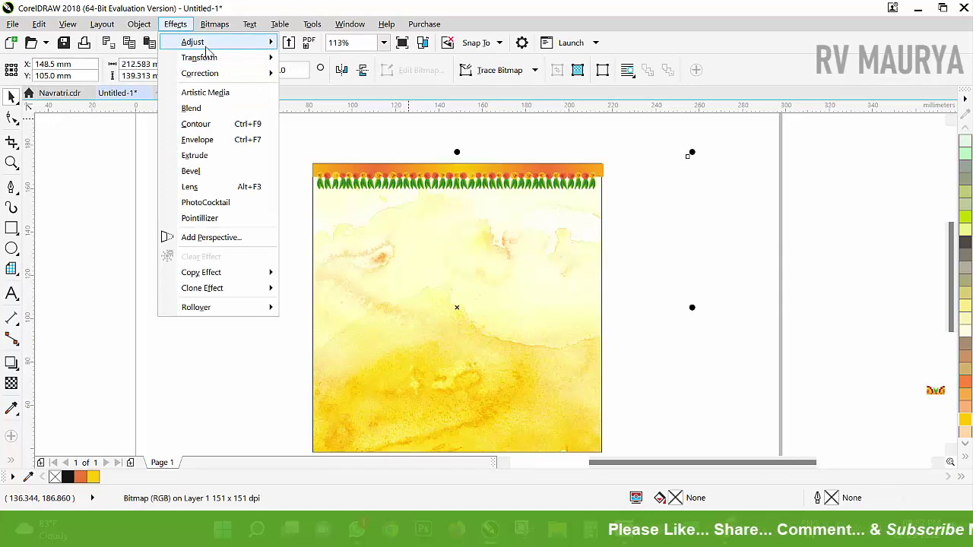
{"action": "mouse_move", "coordinate": [205, 49]}
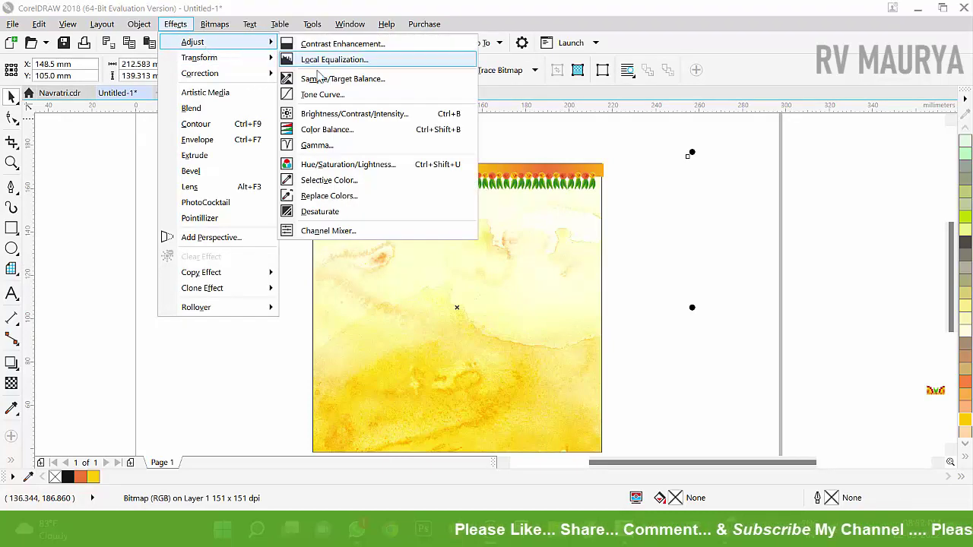
{"action": "left_click", "coordinate": [347, 98]}
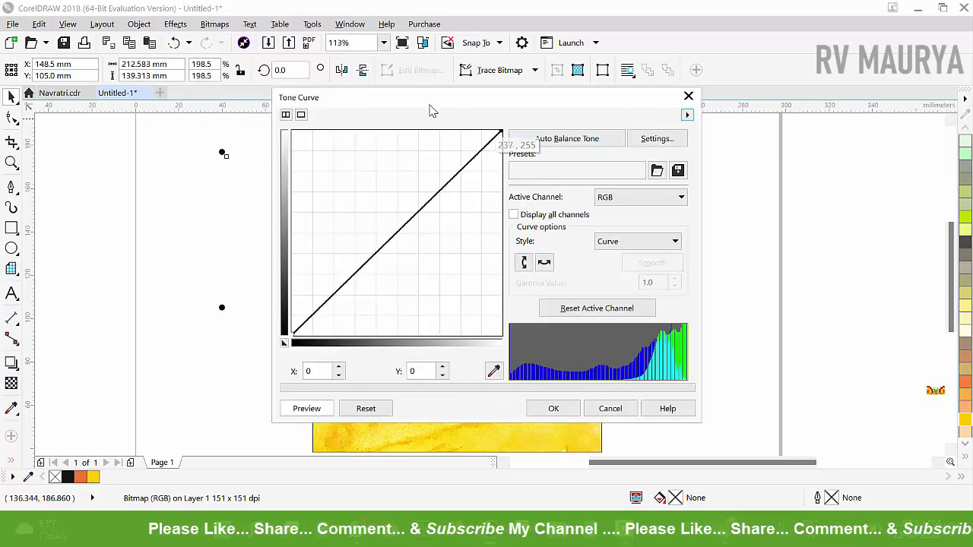
{"action": "left_click_drag", "start_coordinate": [428, 109], "coordinate": [860, 187]}
{"action": "left_click_drag", "start_coordinate": [839, 321], "coordinate": [829, 301]}
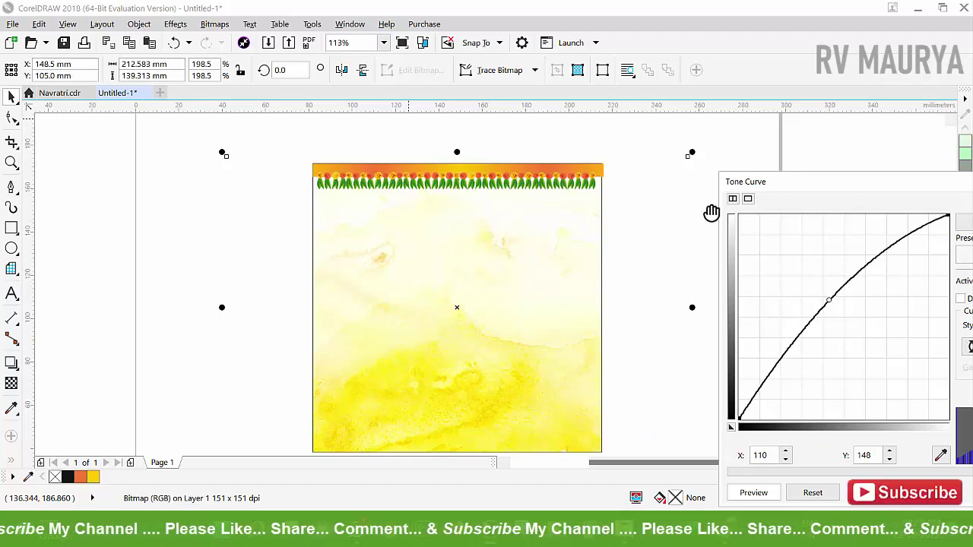
{"action": "left_click_drag", "start_coordinate": [791, 186], "coordinate": [696, 144]}
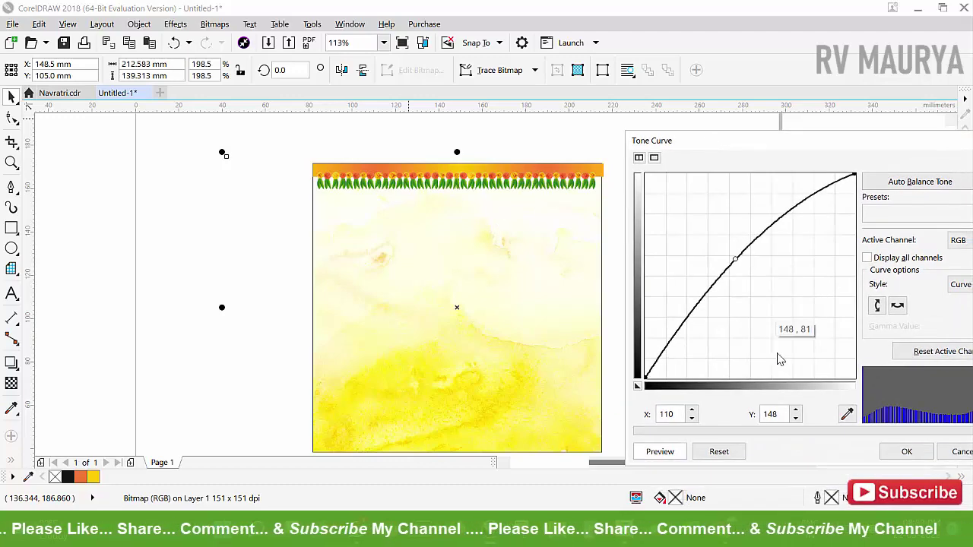
{"action": "left_click", "coordinate": [907, 453]}
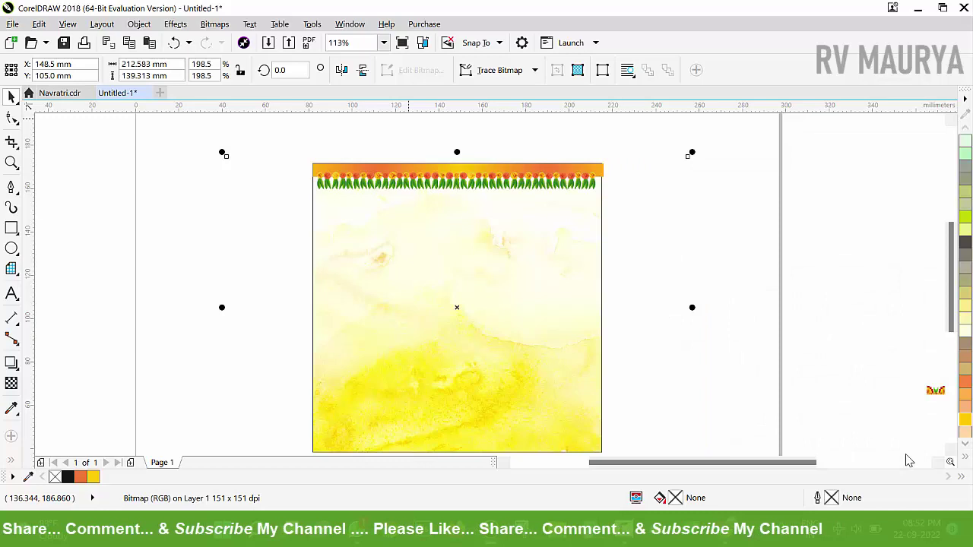
{"action": "left_click", "coordinate": [670, 286]}
{"action": "left_click_drag", "start_coordinate": [547, 166], "coordinate": [610, 159]}
{"action": "key", "text": "ctrl+z"}
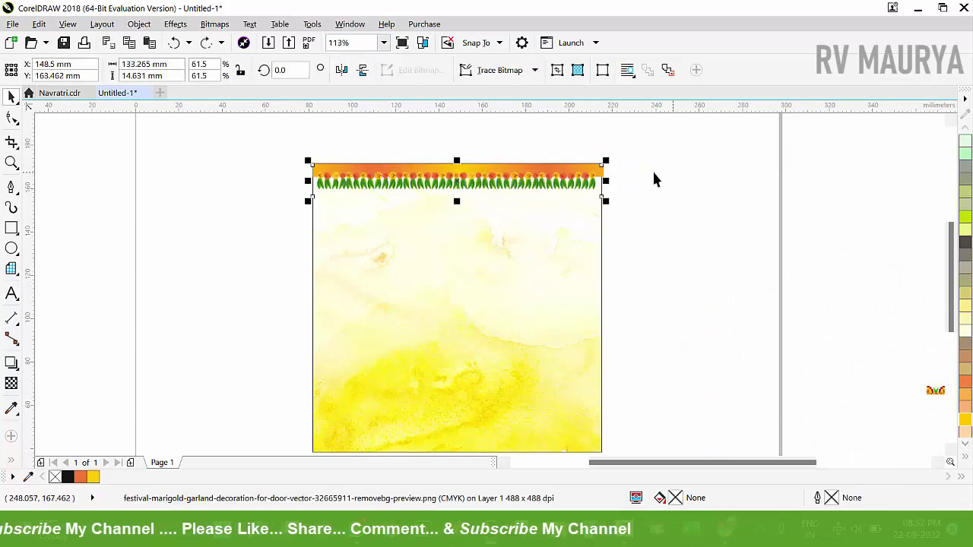
- Place a copy of the orange-yellow gradient bar along the square's bottom edge
{"action": "left_click", "coordinate": [642, 179]}
{"action": "left_click", "coordinate": [602, 165]}
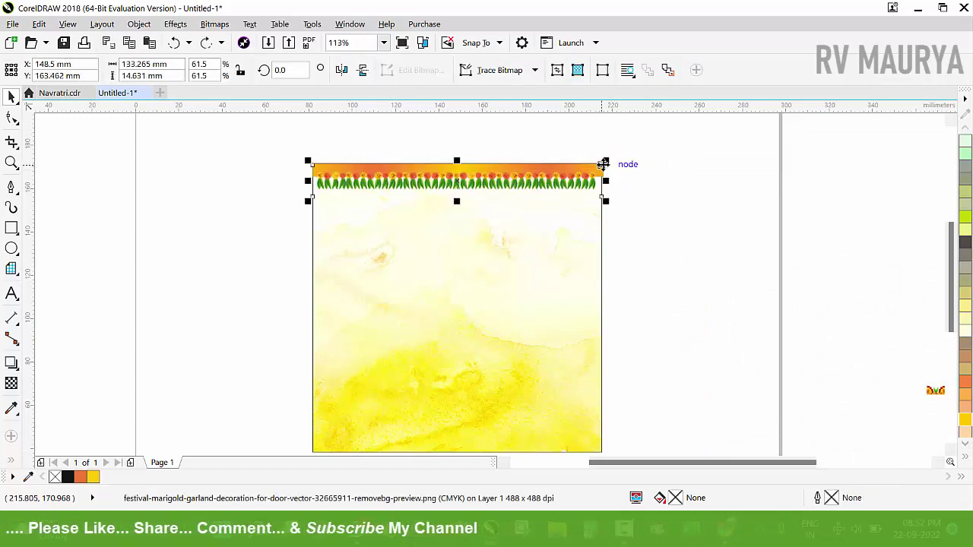
{"action": "left_click_drag", "start_coordinate": [604, 165], "coordinate": [589, 202]}
{"action": "left_click", "coordinate": [606, 171]}
{"action": "scroll", "coordinate": [608, 169], "scroll_direction": "up", "scroll_amount": 2}
{"action": "left_click", "coordinate": [586, 185]}
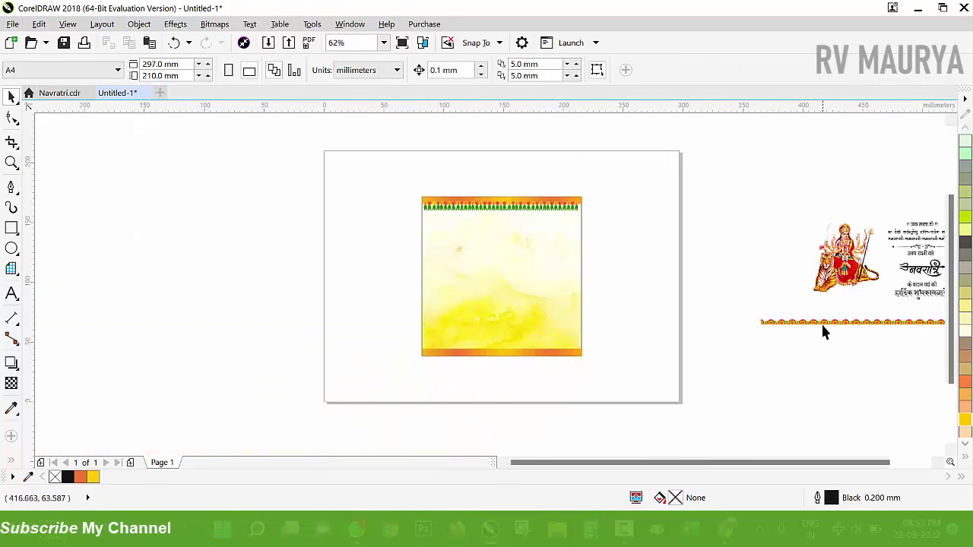
- Place the marigold garland strip in front of the background, just above the bottom gradient bar, enlarged to about 226 mm wide
{"action": "left_click_drag", "start_coordinate": [821, 323], "coordinate": [461, 342]}
{"action": "key", "text": "z"}
{"action": "left_click", "coordinate": [563, 357]}
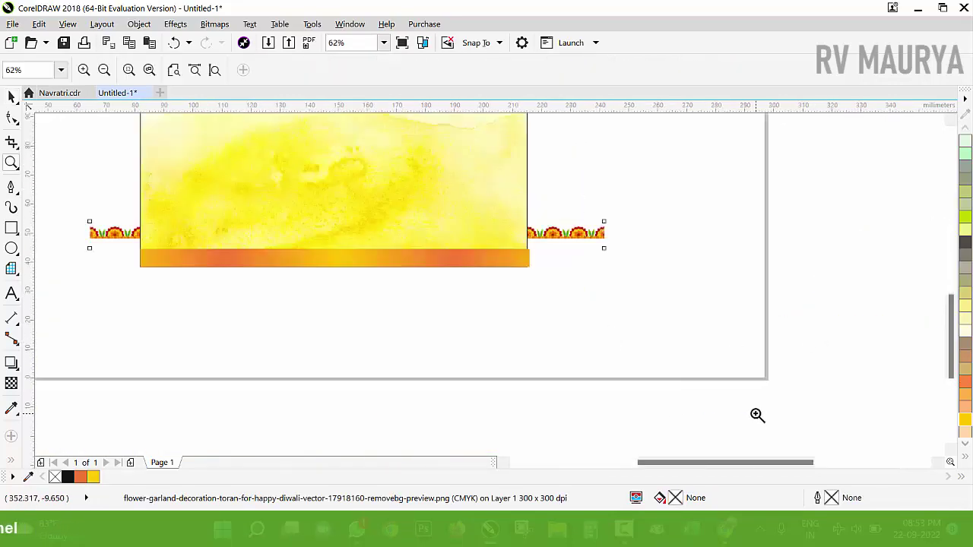
{"action": "key", "text": "space"}
{"action": "key", "text": "shift+Page_Up"}
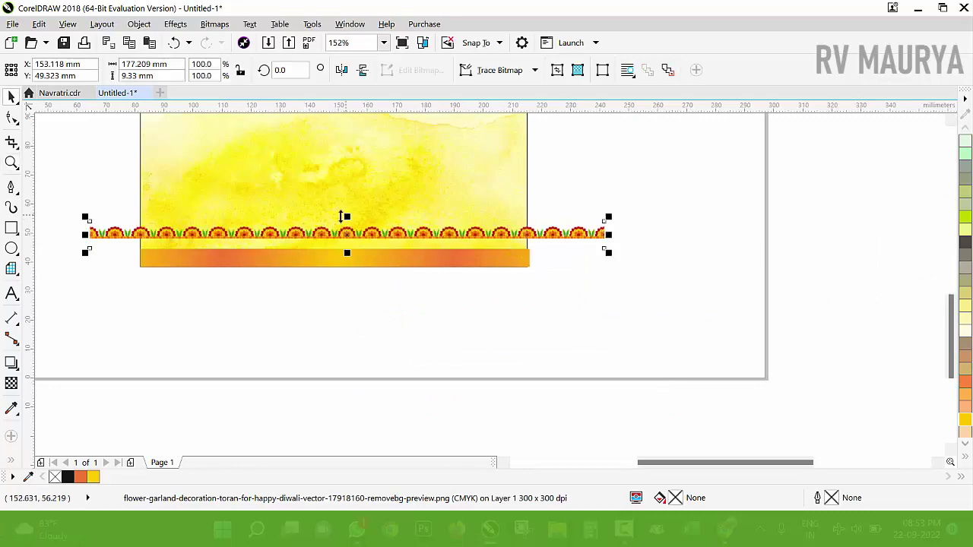
{"action": "key", "text": "F2"}
{"action": "left_click_drag", "start_coordinate": [156, 221], "coordinate": [615, 311]}
{"action": "key", "text": "Down"}
{"action": "left_click_drag", "start_coordinate": [456, 235], "coordinate": [472, 251]}
- PowerClip both gradient bars and both garlands inside the poster's square frame
{"action": "left_click_drag", "start_coordinate": [330, 200], "coordinate": [618, 365]}
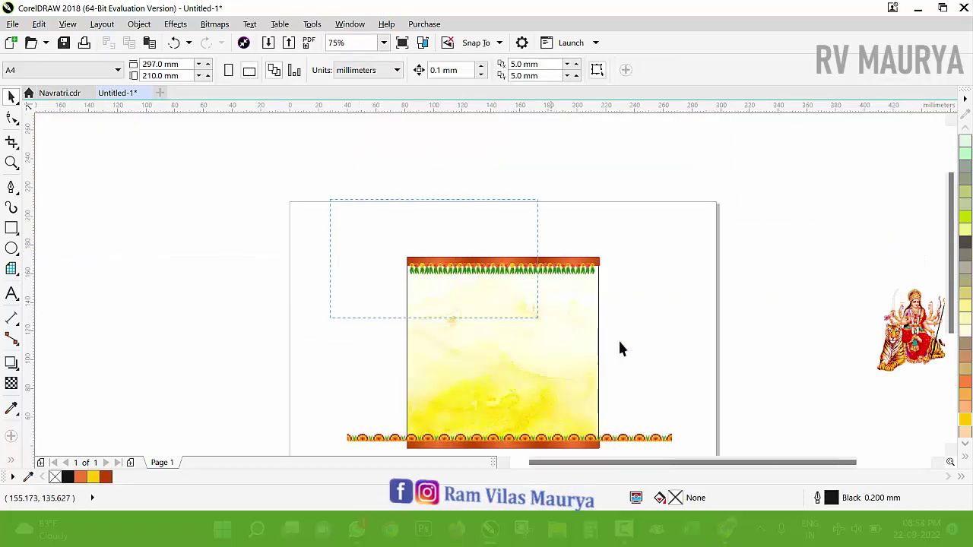
{"action": "left_click_drag", "start_coordinate": [210, 357], "coordinate": [763, 471]}
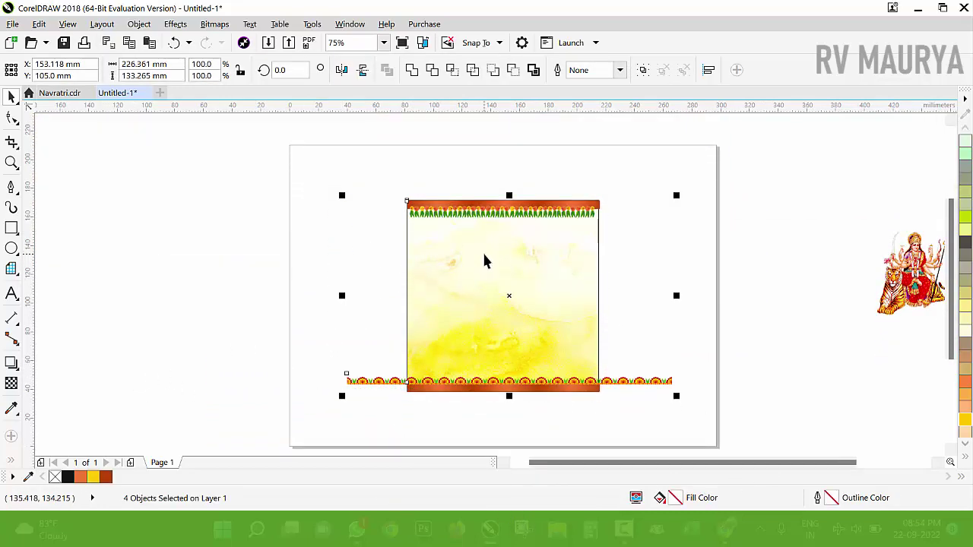
{"action": "right_click", "coordinate": [507, 196]}
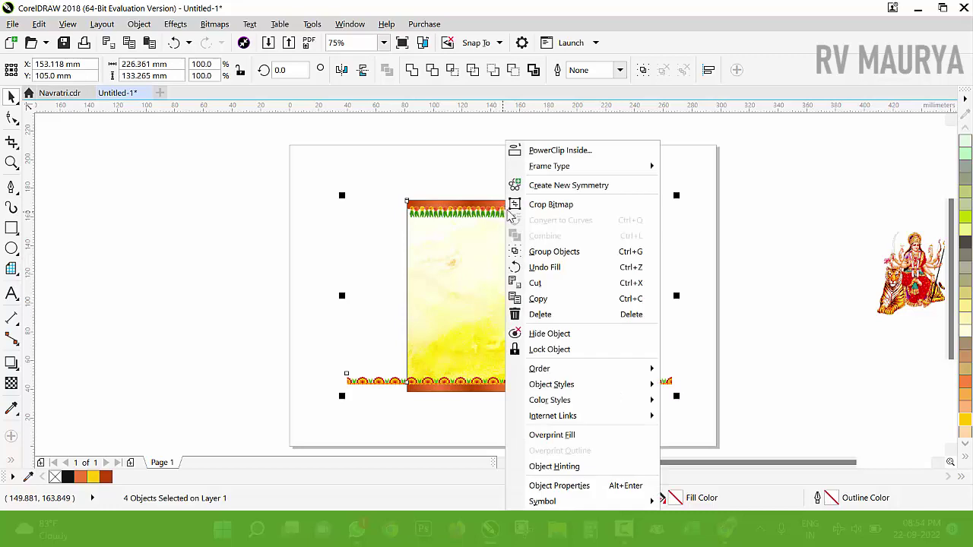
{"action": "left_click", "coordinate": [555, 151]}
{"action": "left_click", "coordinate": [543, 242]}
{"action": "left_click", "coordinate": [660, 294]}
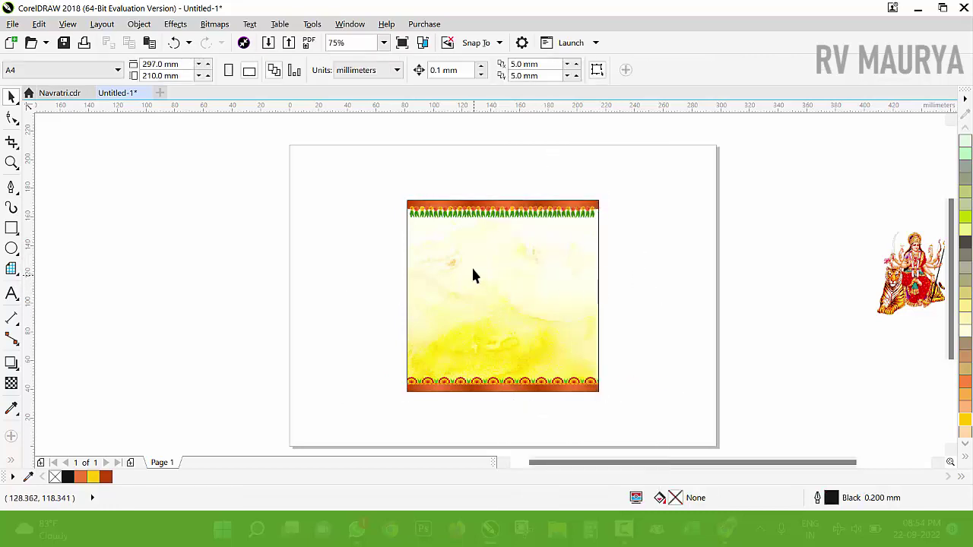
- Move the goddess artwork onto the left half of the square below the top garland and enlarge it to about 70 mm wide
{"action": "key", "text": "z"}
{"action": "left_click_drag", "start_coordinate": [534, 318], "coordinate": [945, 421]}
{"action": "key", "text": "space"}
{"action": "left_click_drag", "start_coordinate": [769, 280], "coordinate": [142, 242]}
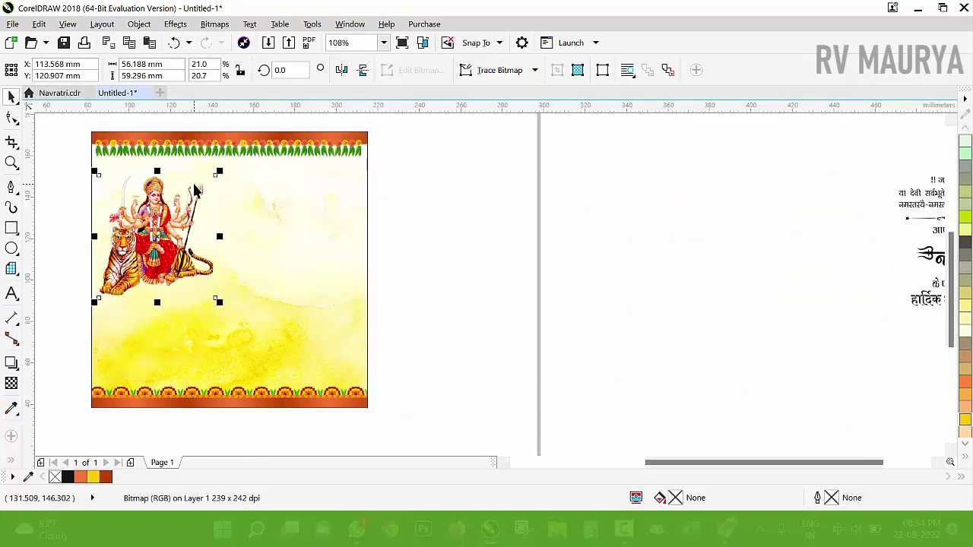
{"action": "left_click_drag", "start_coordinate": [222, 172], "coordinate": [239, 156]}
{"action": "left_click_drag", "start_coordinate": [145, 222], "coordinate": [161, 242]}
{"action": "key", "text": "z"}
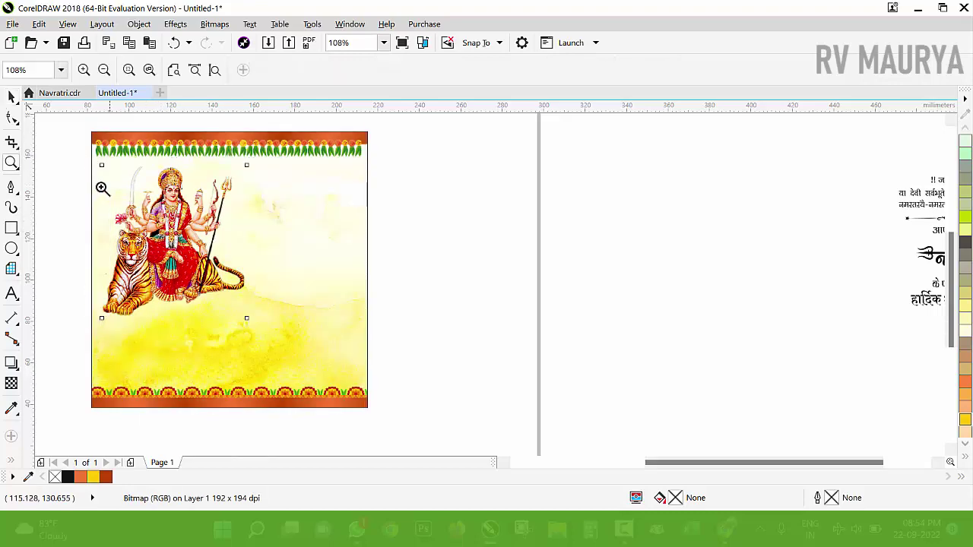
{"action": "left_click_drag", "start_coordinate": [145, 201], "coordinate": [355, 358]}
{"action": "left_click_drag", "start_coordinate": [445, 301], "coordinate": [428, 323]}
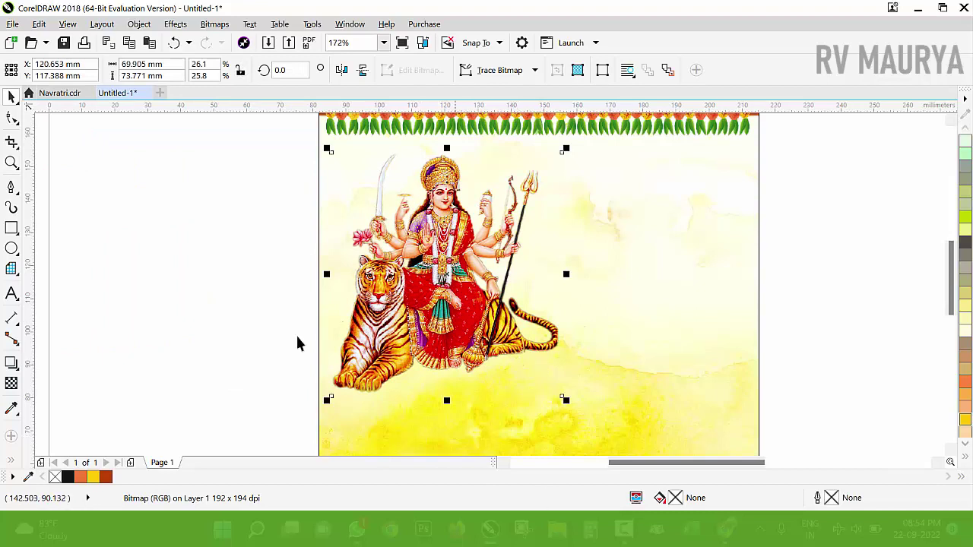
- Add a drop shadow to the goddess artwork from the Flat Bottom Right preset, offset 0.621 and -0.961 mm, with feathering 2
{"action": "left_click", "coordinate": [13, 365]}
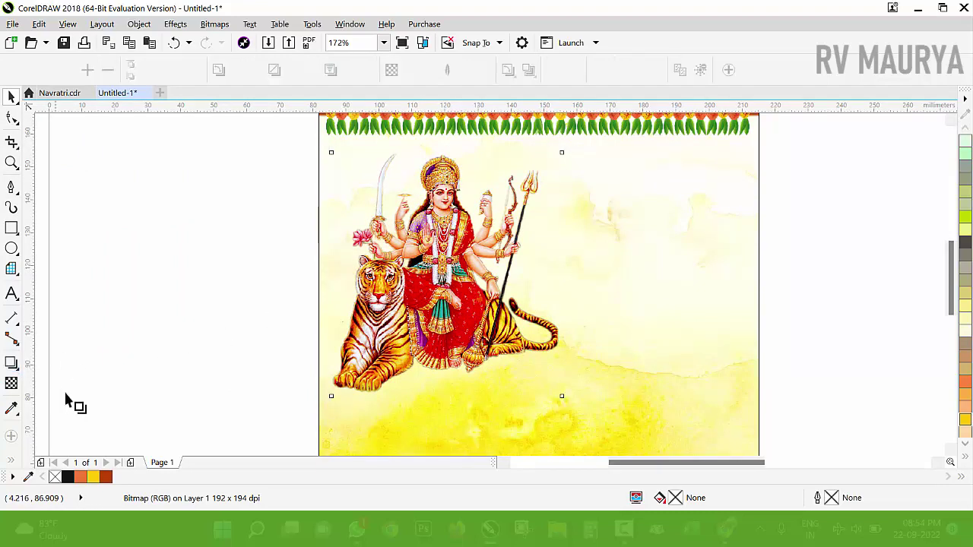
{"action": "left_click", "coordinate": [47, 74]}
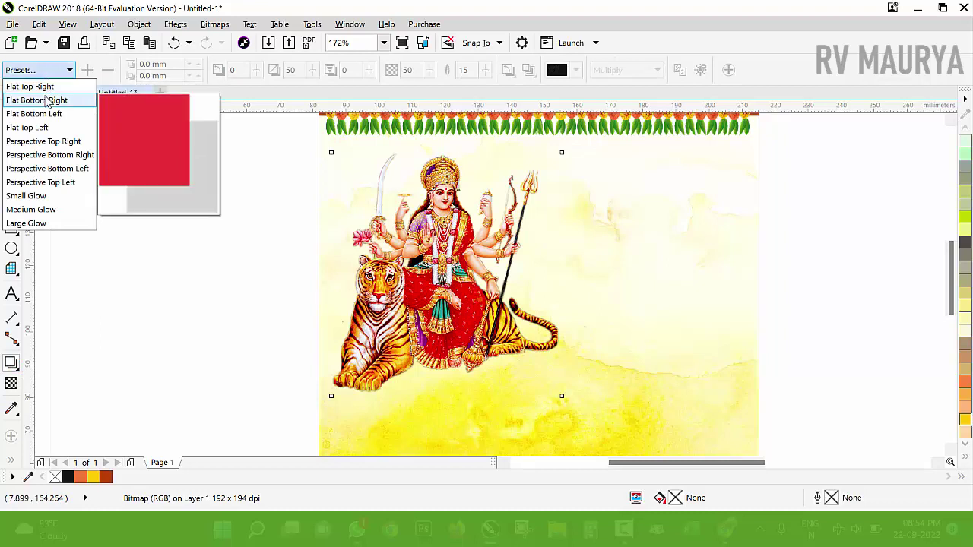
{"action": "left_click", "coordinate": [47, 101]}
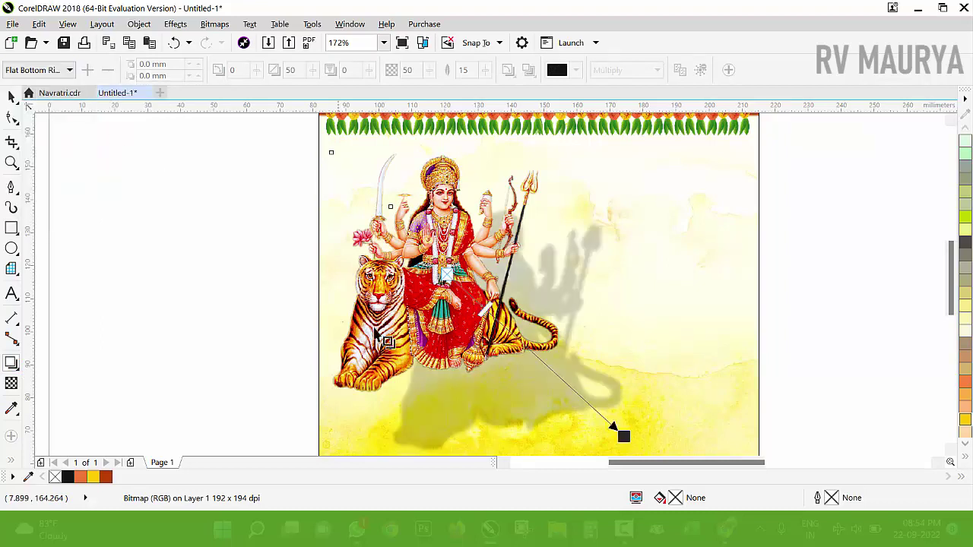
{"action": "left_click_drag", "start_coordinate": [619, 430], "coordinate": [528, 399]}
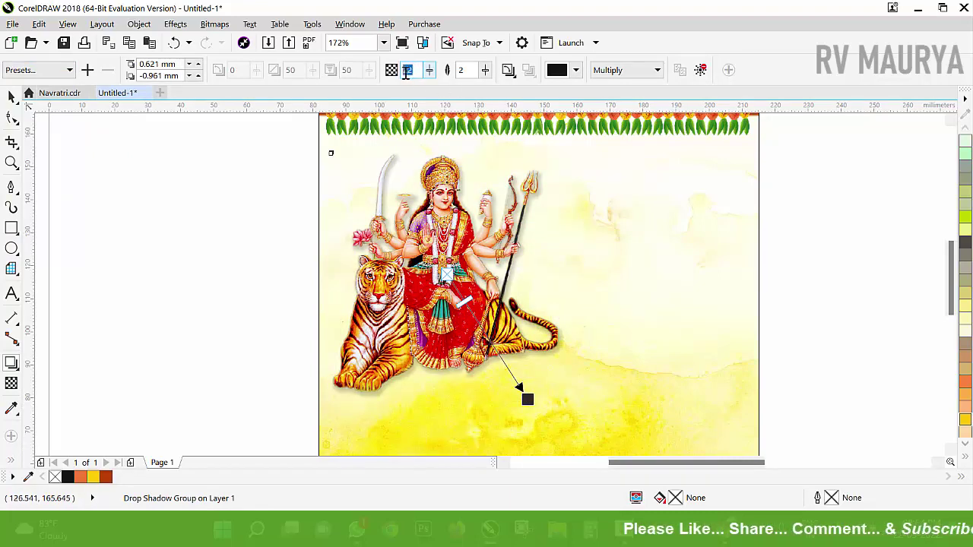
- Set the goddess artwork's drop shadow opacity to 25
{"action": "type", "text": "30"}
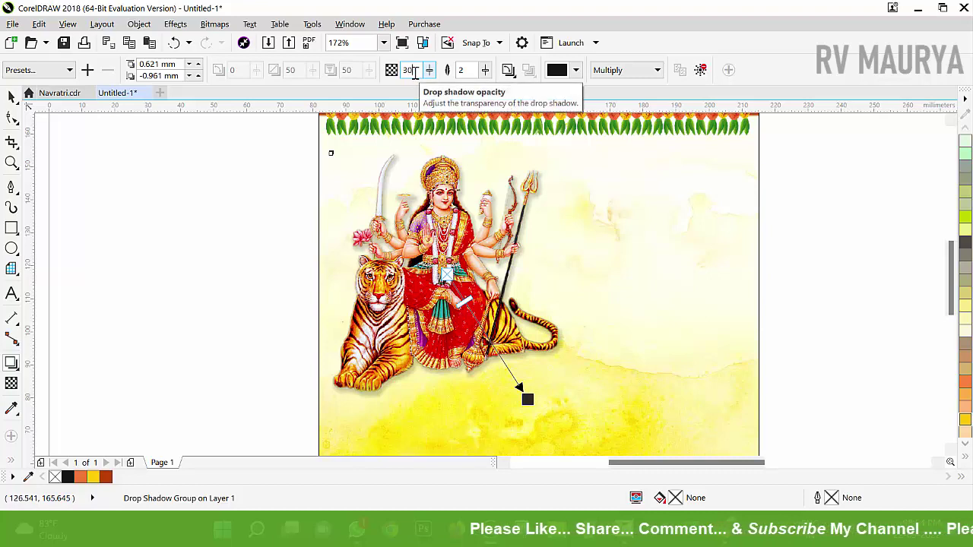
{"action": "key", "text": "Return"}
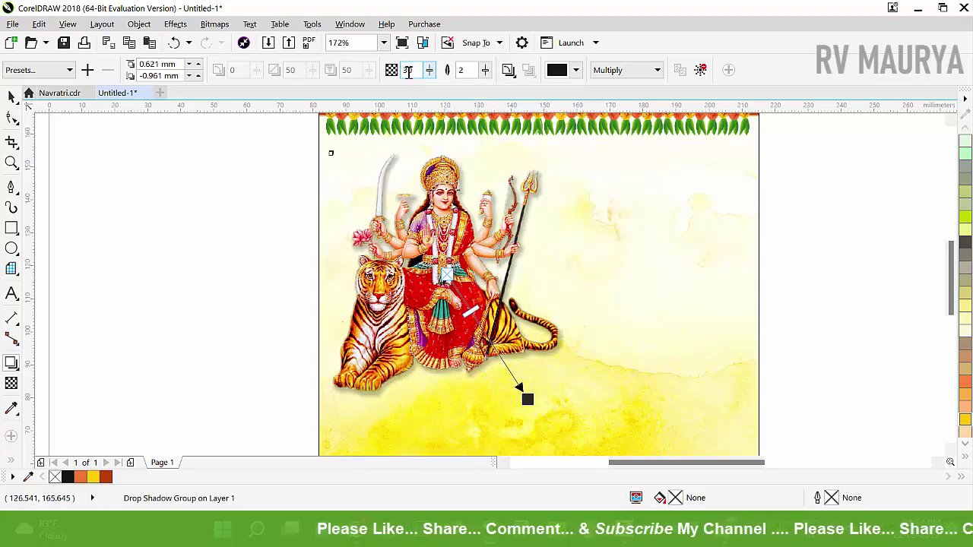
{"action": "left_click_drag", "start_coordinate": [414, 70], "coordinate": [400, 73]}
{"action": "type", "text": "25"}
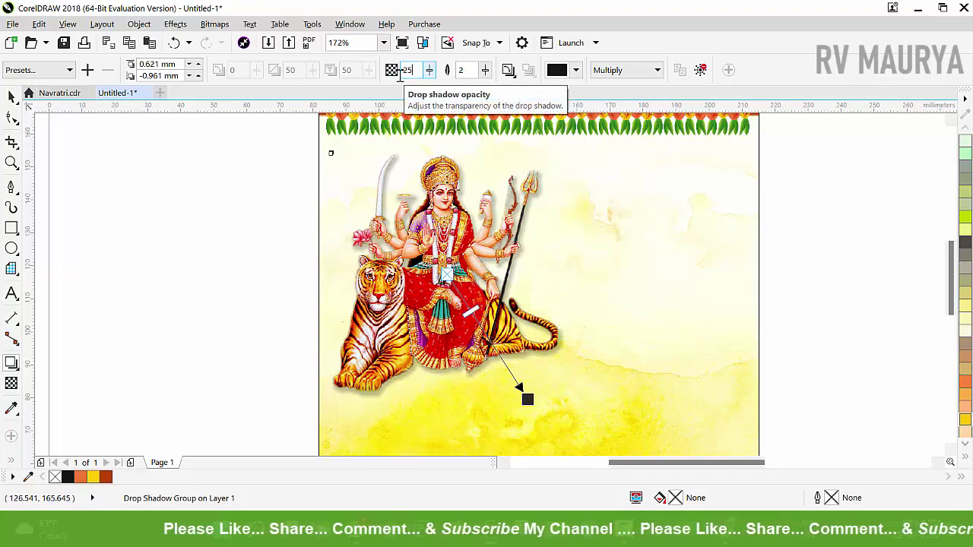
{"action": "key", "text": "space"}
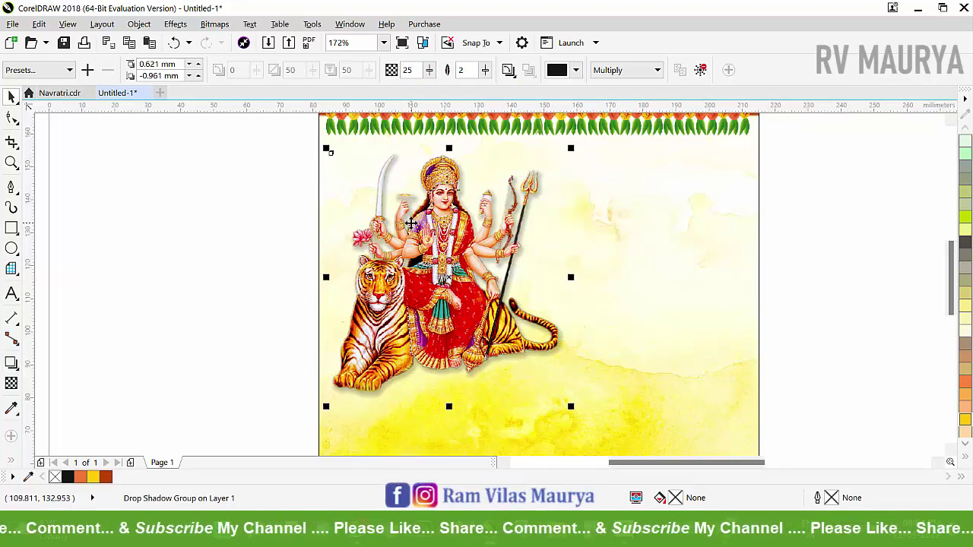
- Break the drop shadow apart from the goddess artwork and convert it to a 300 dpi CMYK bitmap with transparent background
{"action": "key", "text": "ctrl+k"}
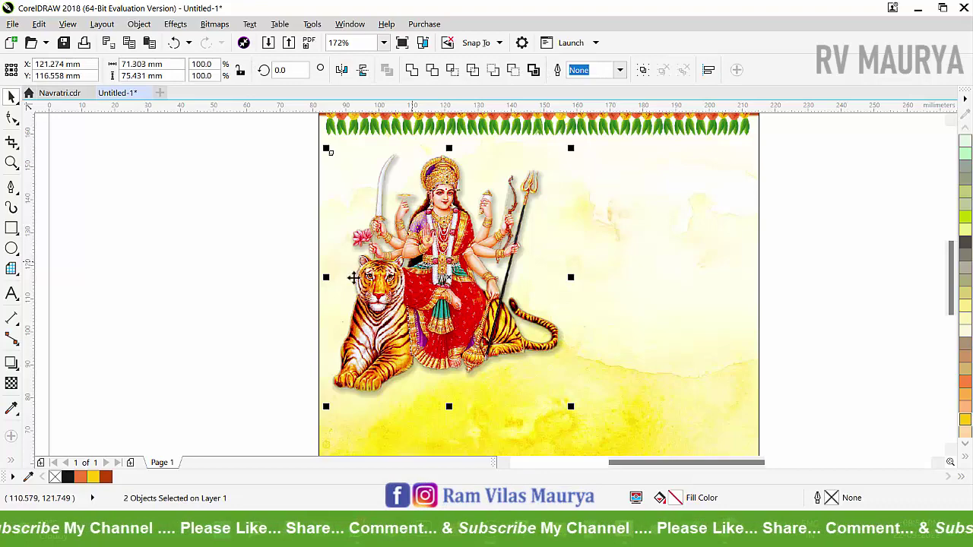
{"action": "left_click", "coordinate": [311, 376]}
{"action": "left_click", "coordinate": [322, 165]}
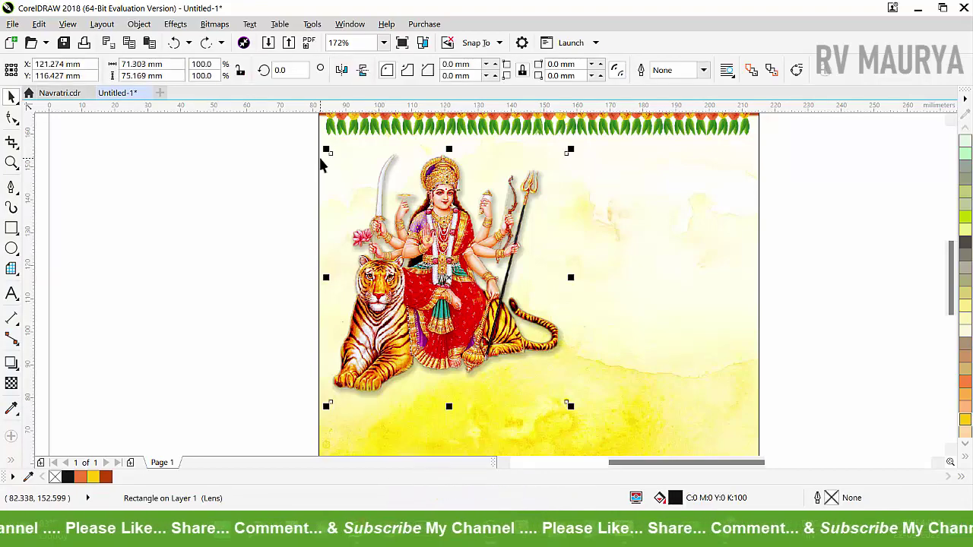
{"action": "left_click", "coordinate": [214, 23]}
{"action": "left_click", "coordinate": [217, 23]}
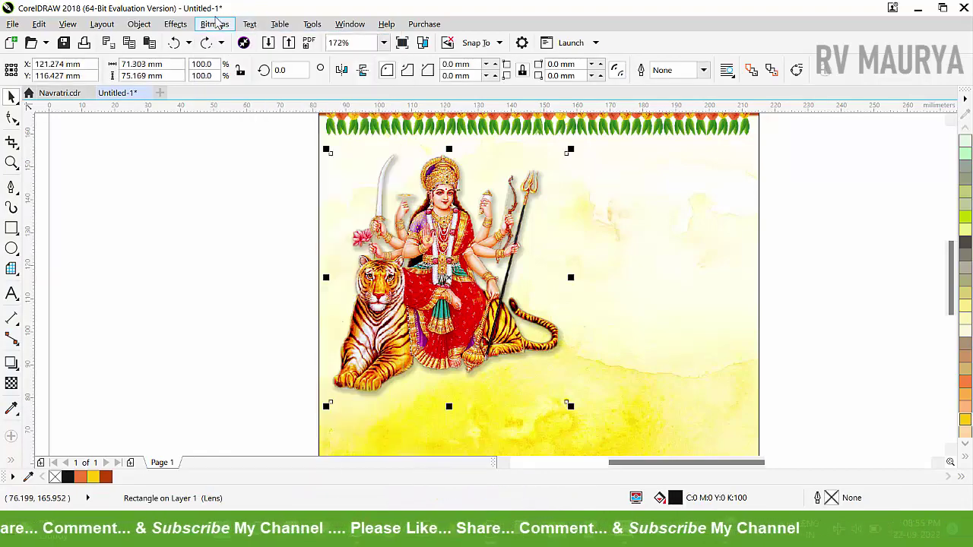
{"action": "left_click", "coordinate": [217, 24]}
{"action": "left_click", "coordinate": [245, 39]}
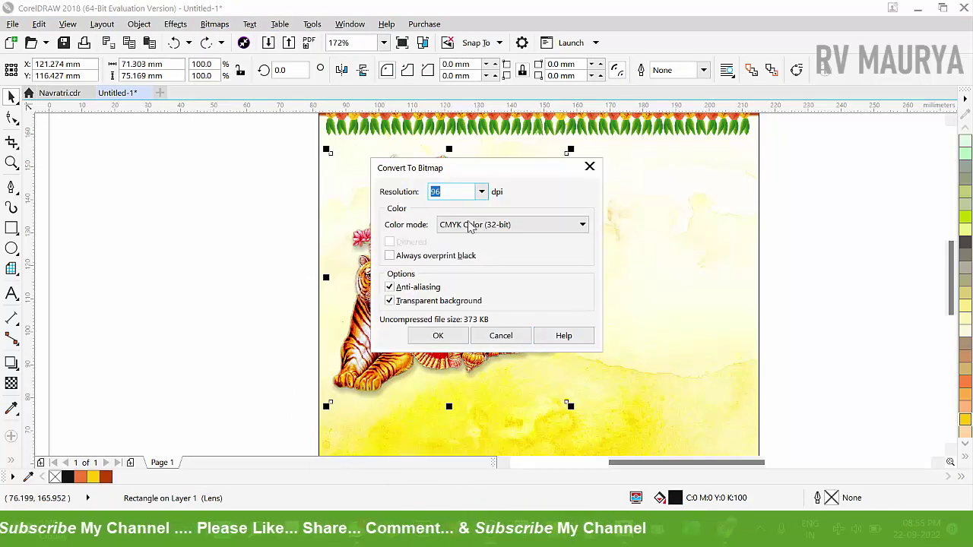
{"action": "type", "text": "300"}
{"action": "key", "text": "Return"}
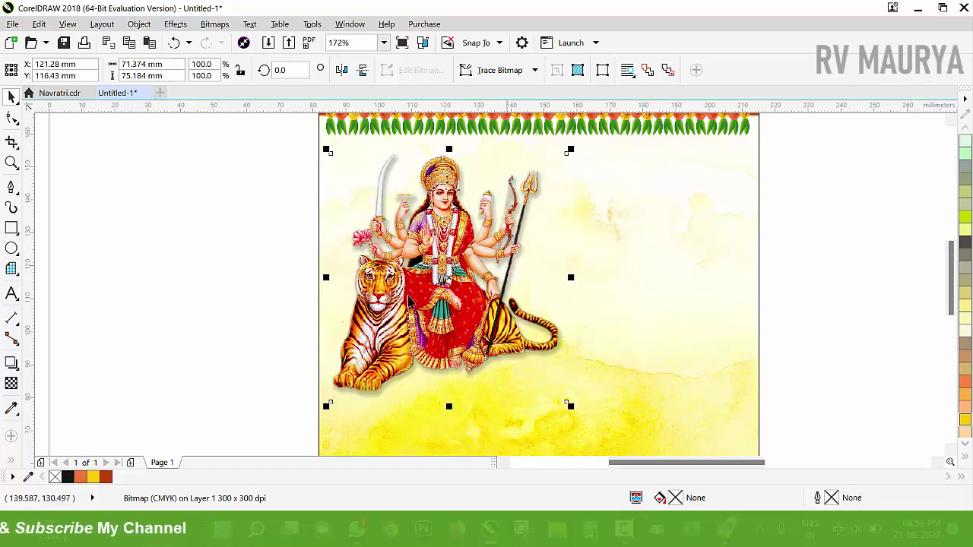
- Fade the shadow bitmap out towards the goddess's head with a vertical linear transparency and group it with the artwork
{"action": "left_click", "coordinate": [10, 384]}
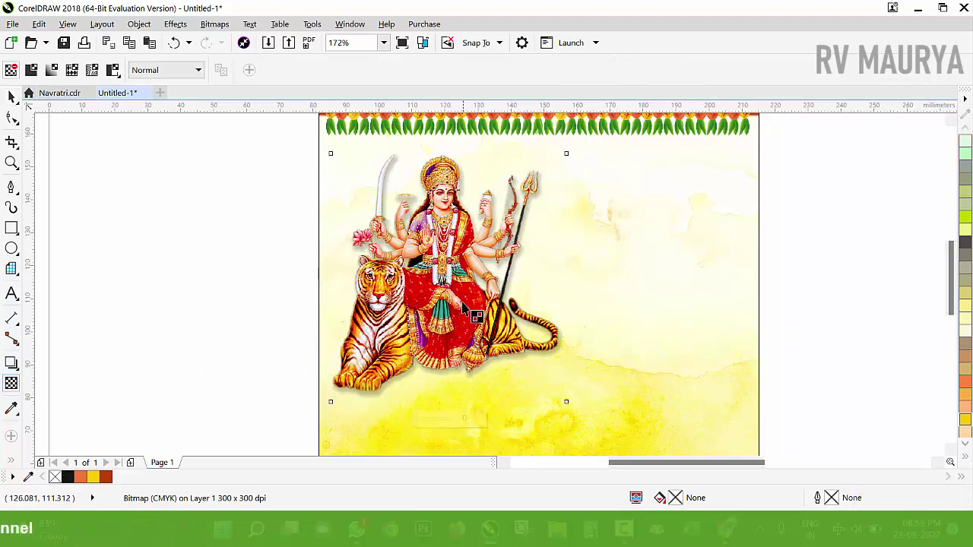
{"action": "left_click_drag", "start_coordinate": [443, 336], "coordinate": [445, 152]}
{"action": "key", "text": "space"}
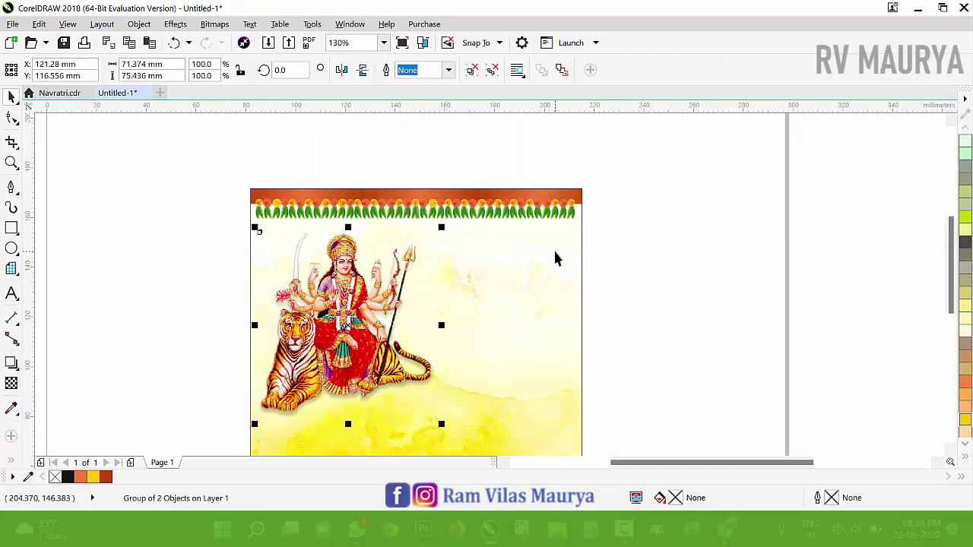
- Draw a thin horizontal rectangle about 75 by 9.5 mm beside the poster and convert it to curves
{"action": "scroll", "coordinate": [420, 289], "scroll_direction": "down", "scroll_amount": 4}
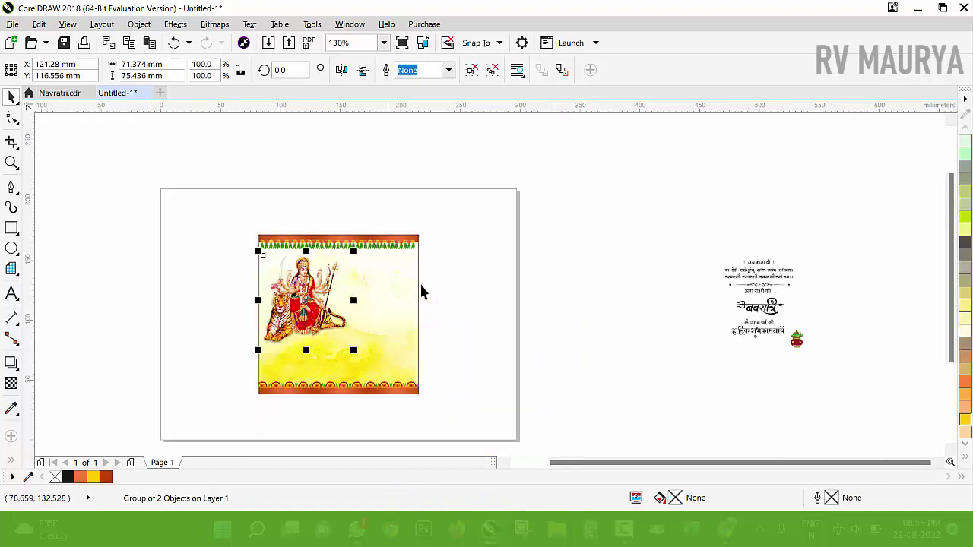
{"action": "scroll", "coordinate": [522, 282], "scroll_direction": "up", "scroll_amount": 4}
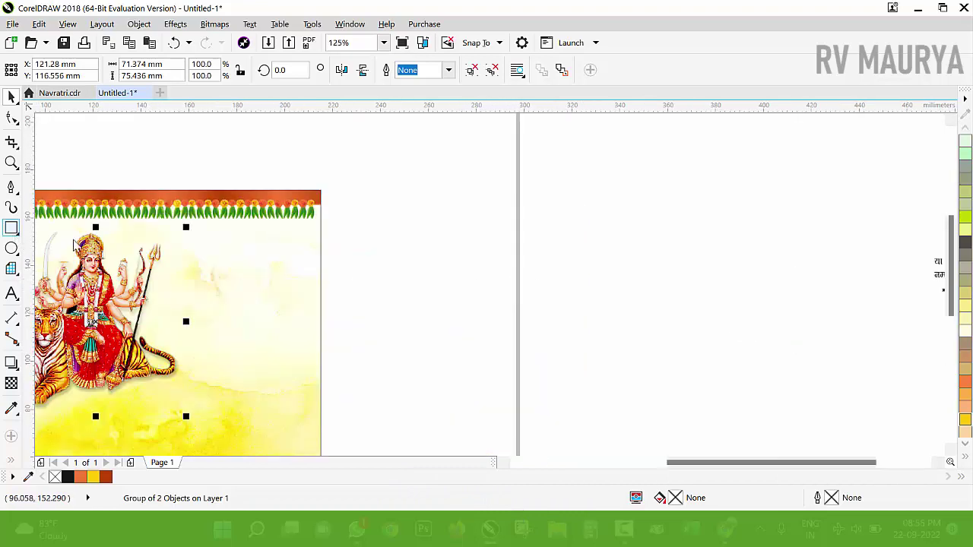
{"action": "left_click_drag", "start_coordinate": [375, 244], "coordinate": [559, 266]}
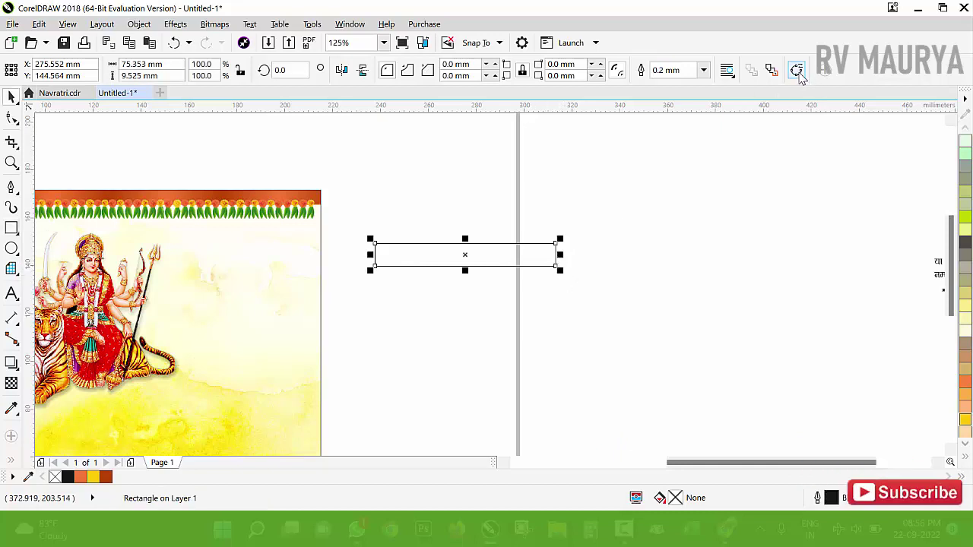
{"action": "left_click", "coordinate": [797, 70]}
- Reshape the rectangle into a tapered wedge by deleting its upper-right node and moving the lower-right node to mid-height
{"action": "left_click", "coordinate": [11, 118]}
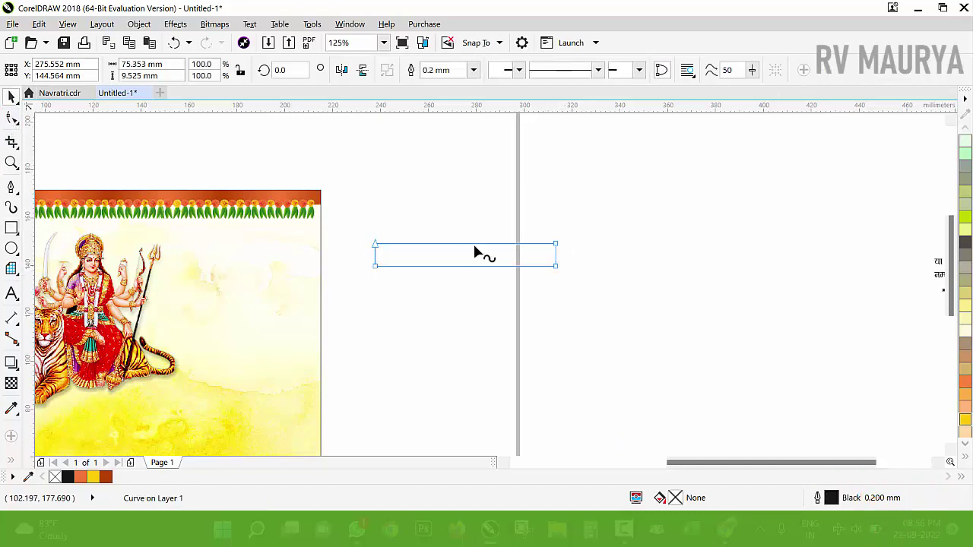
{"action": "left_click", "coordinate": [556, 244]}
{"action": "key", "text": "Delete"}
{"action": "left_click_drag", "start_coordinate": [556, 266], "coordinate": [550, 255]}
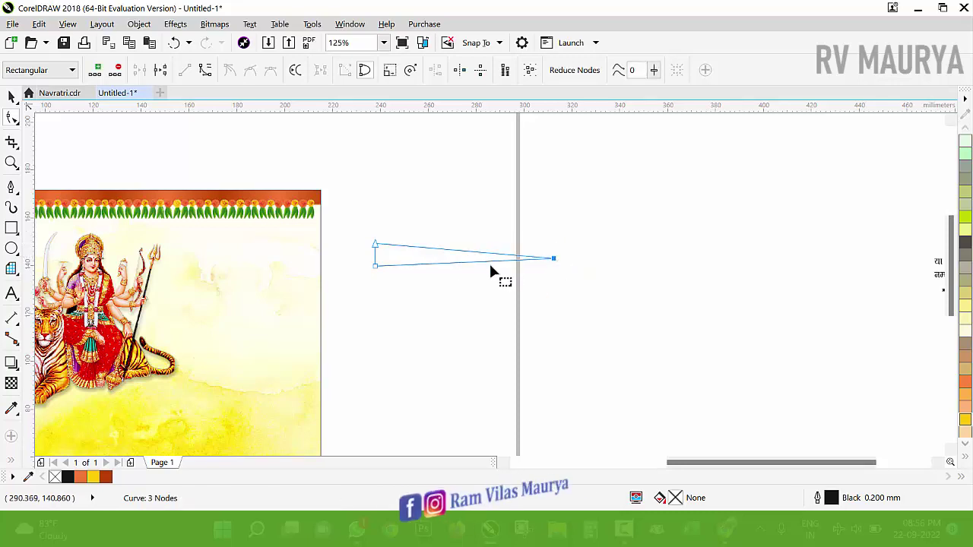
{"action": "key", "text": "space"}
- Move the wedge's rotation centre to its pointed tip and create a copy rotated 15 degrees clockwise
{"action": "left_click", "coordinate": [435, 254]}
{"action": "left_click", "coordinate": [436, 257]}
{"action": "left_click", "coordinate": [443, 253]}
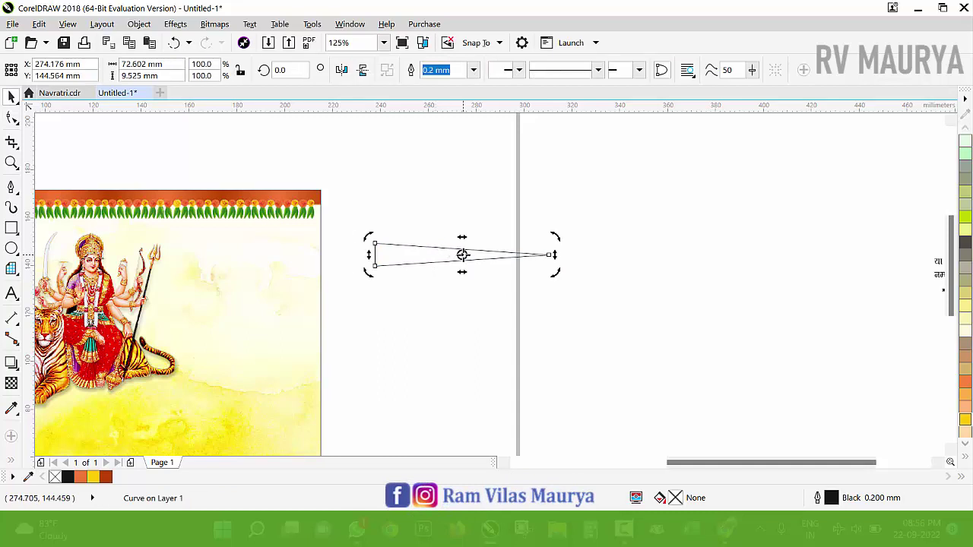
{"action": "left_click_drag", "start_coordinate": [463, 255], "coordinate": [549, 255]}
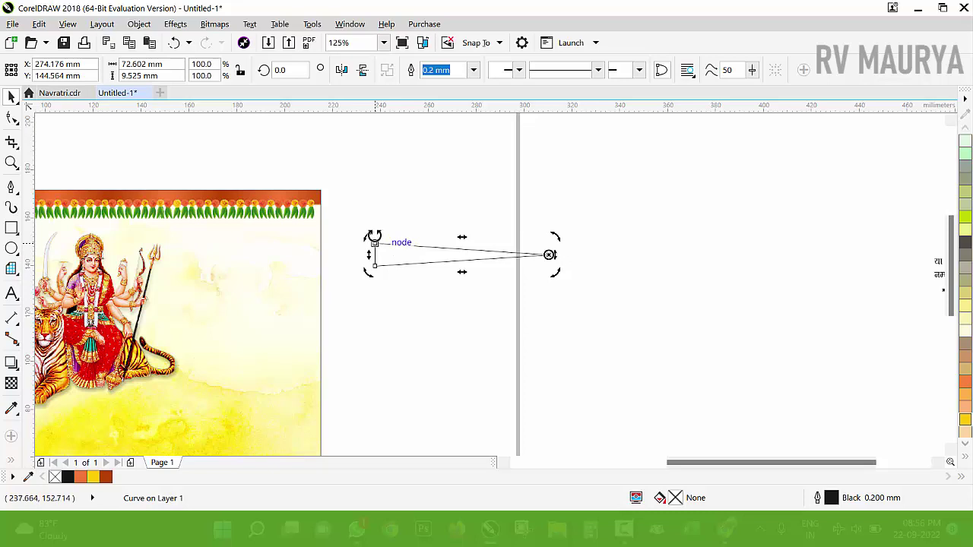
{"action": "left_click_drag", "start_coordinate": [375, 238], "coordinate": [383, 211]}
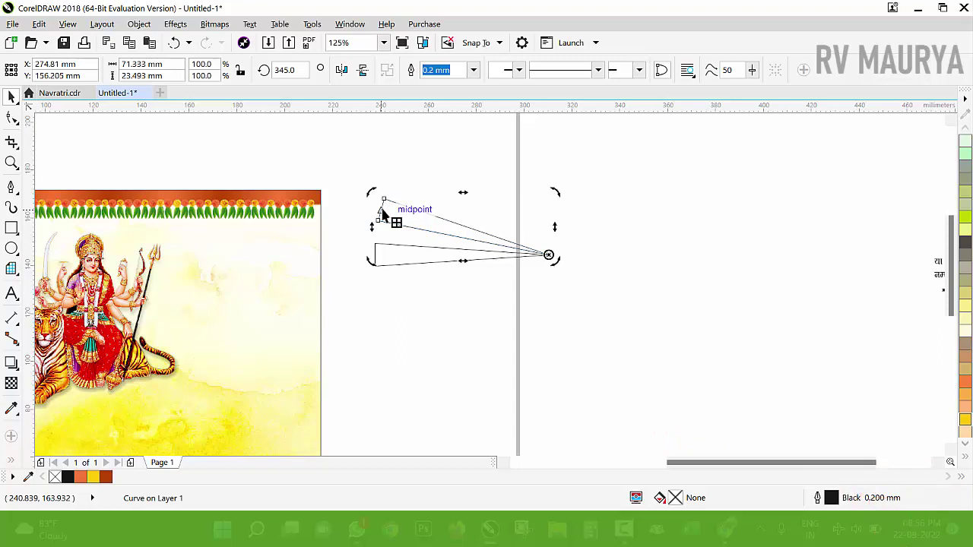
- Repeat the 15-degree rotated duplication around the tip until 24 wedges form a full circular sunburst
{"action": "key", "text": "ctrl+r"}
{"action": "key", "text": "ctrl+r"}
{"action": "key", "text": "ctrl+r"}
{"action": "key", "text": "ctrl+r"}
{"action": "key", "text": "ctrl+r"}
{"action": "key", "text": "ctrl+r"}
{"action": "key", "text": "ctrl+r"}
{"action": "key", "text": "ctrl+r"}
{"action": "key", "text": "ctrl+r"}
{"action": "key", "text": "ctrl+r"}
{"action": "key", "text": "ctrl+r"}
{"action": "key", "text": "ctrl+r"}
{"action": "key", "text": "ctrl+r"}
{"action": "key", "text": "ctrl+r"}
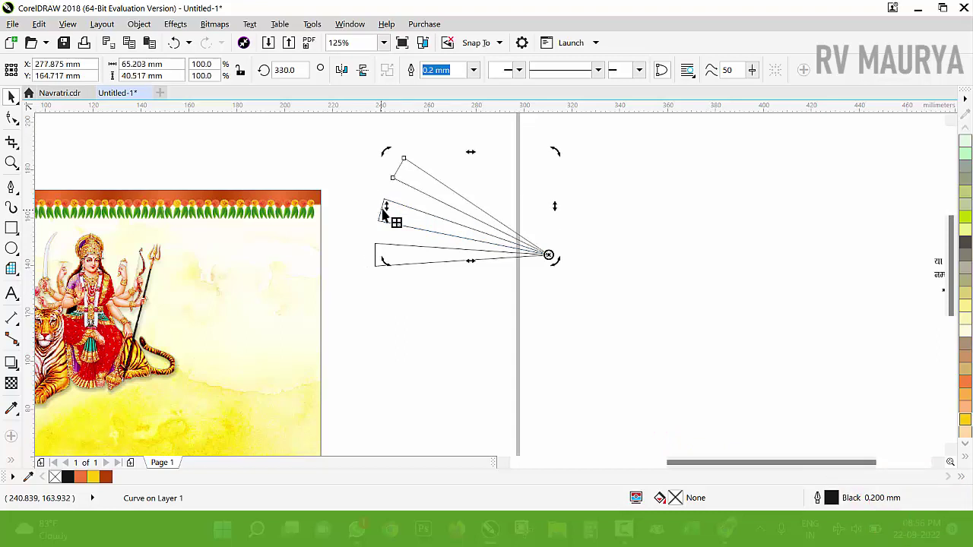
{"action": "key", "text": "ctrl+r"}
{"action": "key", "text": "ctrl+r"}
{"action": "key", "text": "ctrl+r"}
{"action": "key", "text": "ctrl+r"}
{"action": "key", "text": "ctrl+r"}
{"action": "key", "text": "ctrl+r"}
{"action": "key", "text": "ctrl+r"}
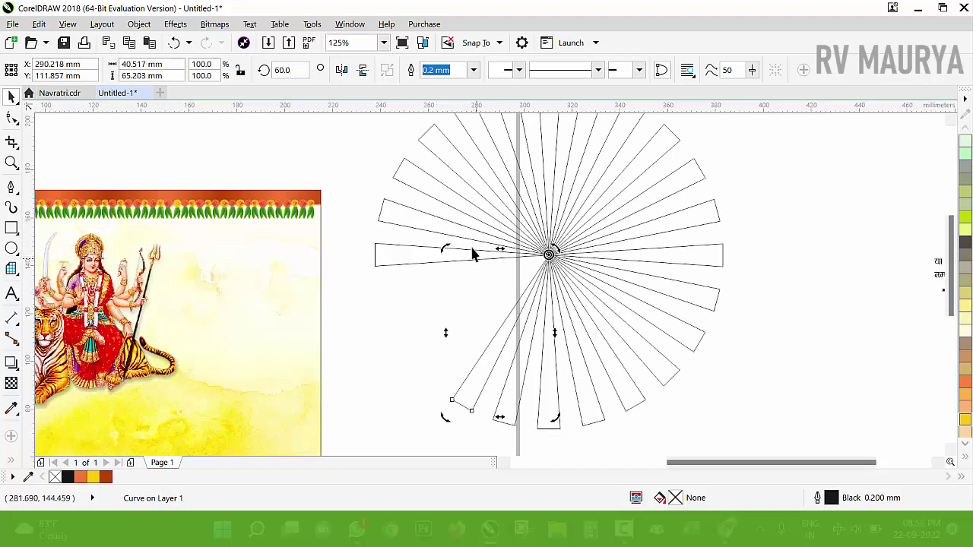
- Weld all 24 wedges into a single sunburst curve and scale it down to about 50.7 mm wide
{"action": "scroll", "coordinate": [541, 343], "scroll_direction": "down", "scroll_amount": 2}
{"action": "left_click", "coordinate": [670, 422]}
{"action": "left_click_drag", "start_coordinate": [689, 423], "coordinate": [437, 143]}
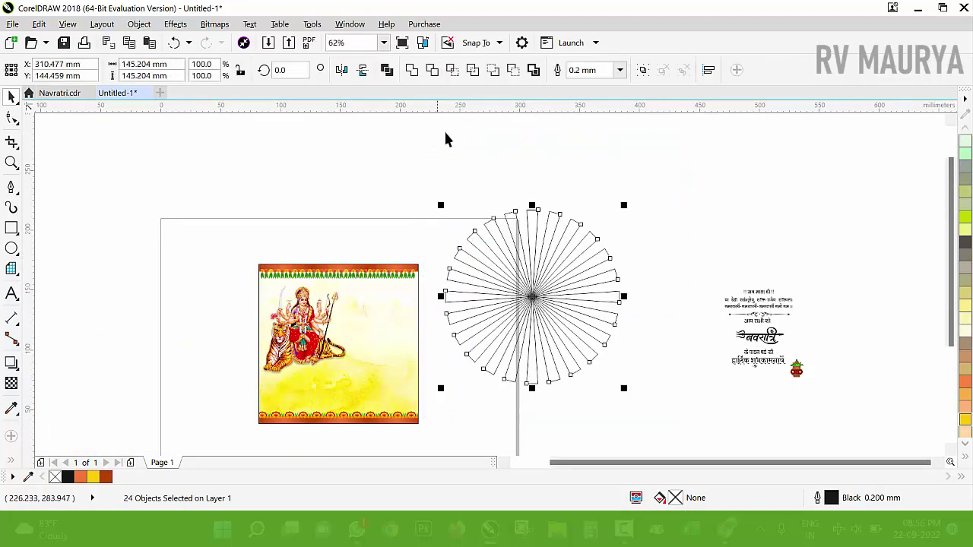
{"action": "left_click", "coordinate": [412, 70]}
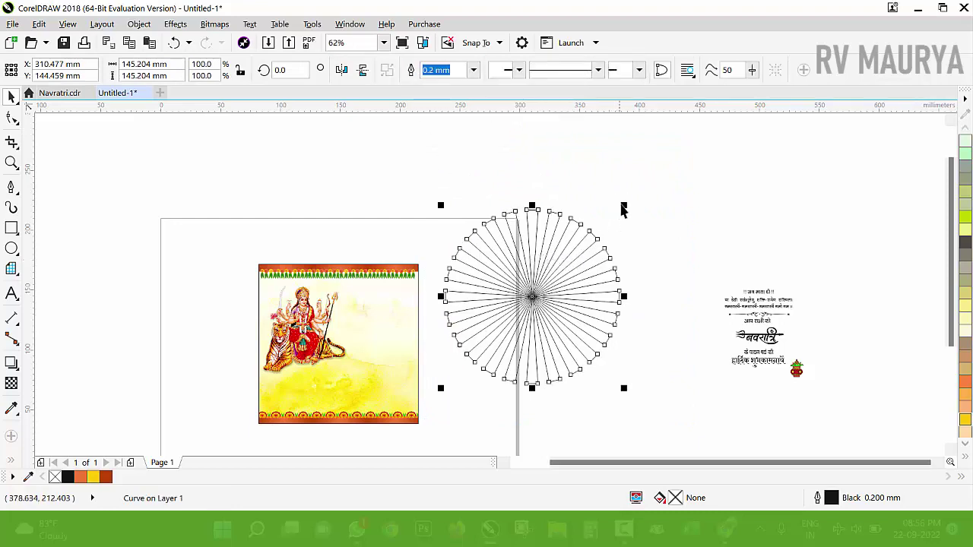
{"action": "left_click_drag", "start_coordinate": [622, 212], "coordinate": [569, 266]}
- Fill the sunburst with orange C0 M60 Y80 K0 and remove its outline
{"action": "key", "text": "z"}
{"action": "left_click_drag", "start_coordinate": [227, 245], "coordinate": [634, 339]}
{"action": "left_click", "coordinate": [966, 382]}
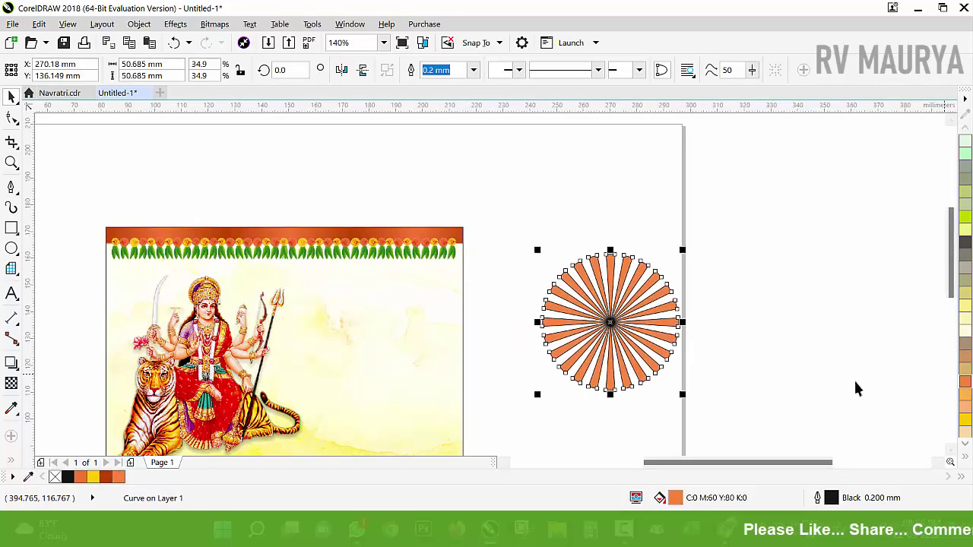
{"action": "right_click", "coordinate": [55, 476]}
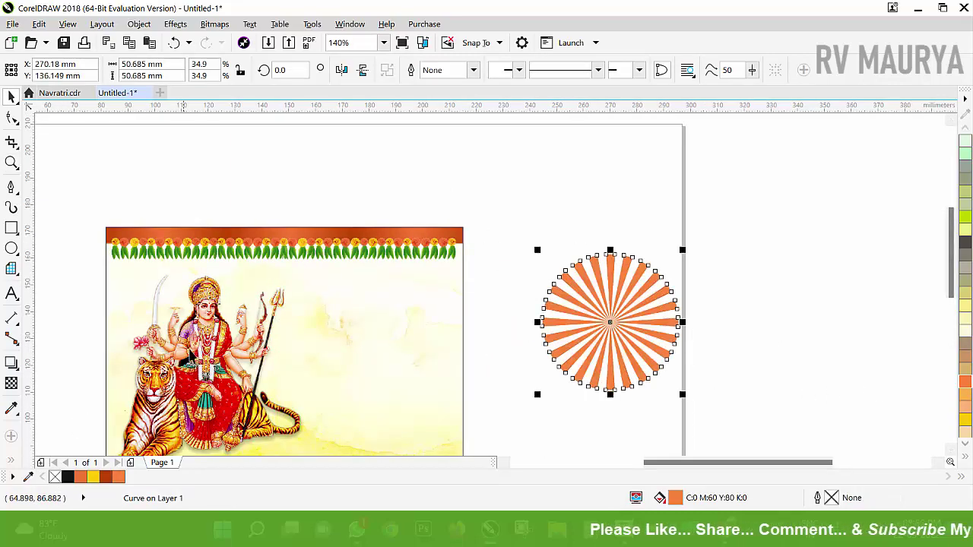
- Apply an elliptical fountain transparency to the sunburst so its rays fade out from the centre
{"action": "left_click", "coordinate": [12, 384]}
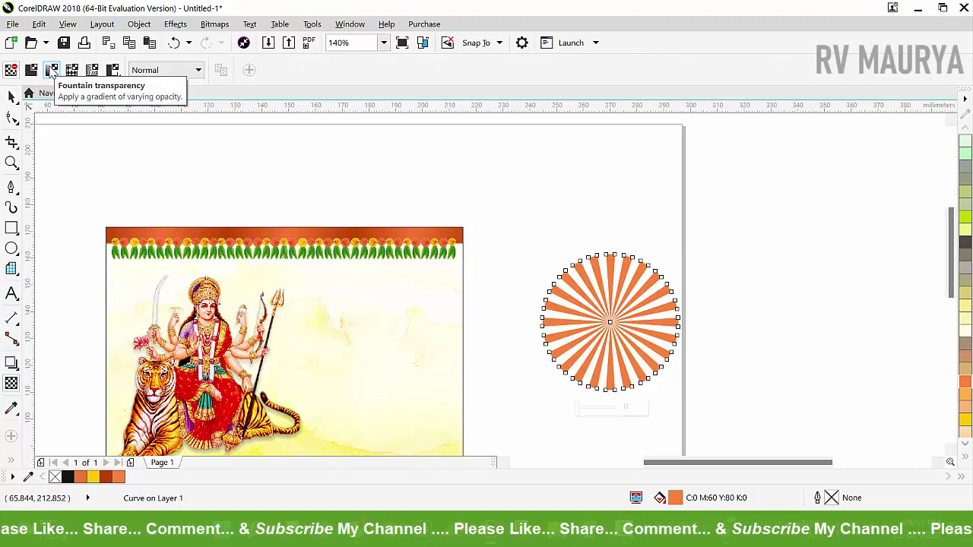
{"action": "left_click", "coordinate": [51, 70]}
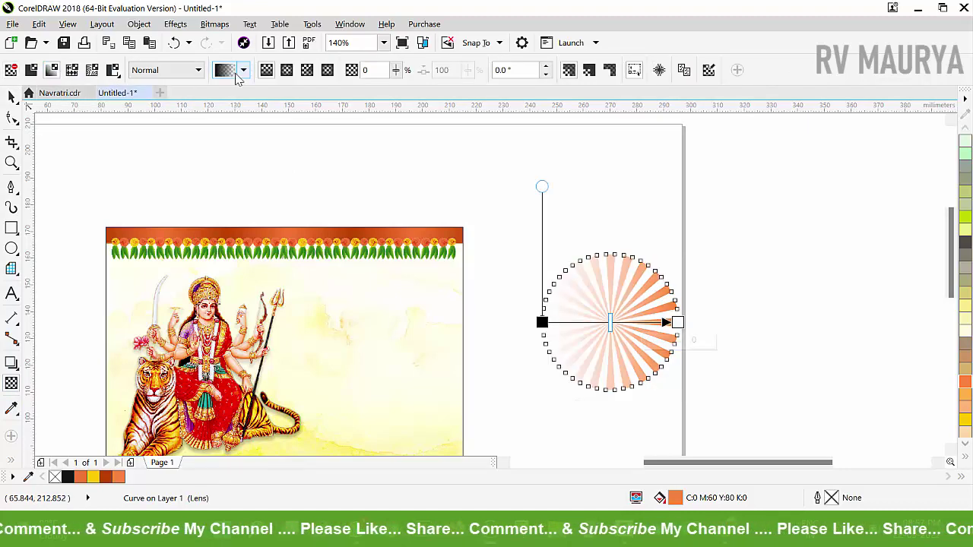
{"action": "left_click", "coordinate": [286, 70]}
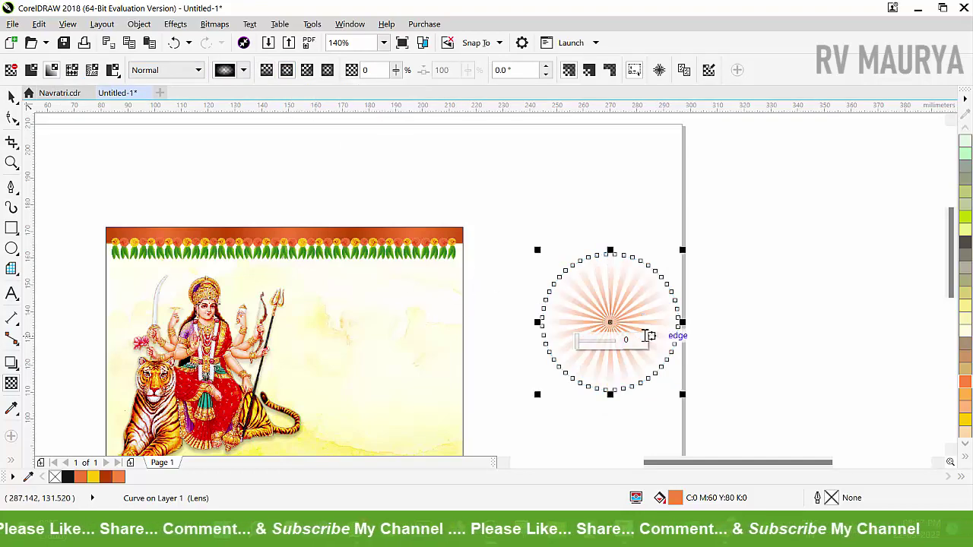
- Move the sunburst over the goddess's head, enlarge it to about 57.8 mm wide and fill it with Deep Yellow
{"action": "key", "text": "space"}
{"action": "left_click_drag", "start_coordinate": [609, 321], "coordinate": [204, 304]}
{"action": "left_click_drag", "start_coordinate": [278, 232], "coordinate": [292, 223]}
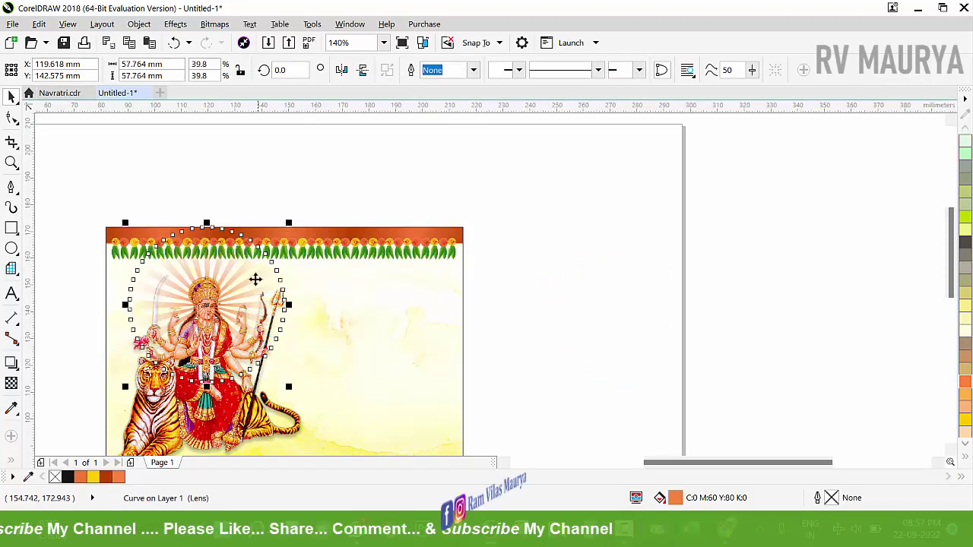
{"action": "key", "text": "space"}
{"action": "key", "text": "space"}
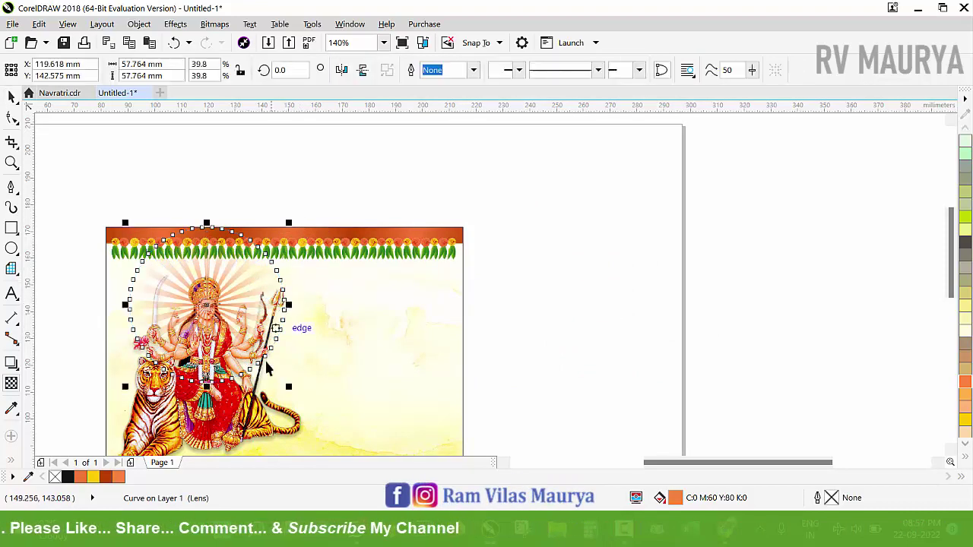
{"action": "left_click", "coordinate": [94, 478]}
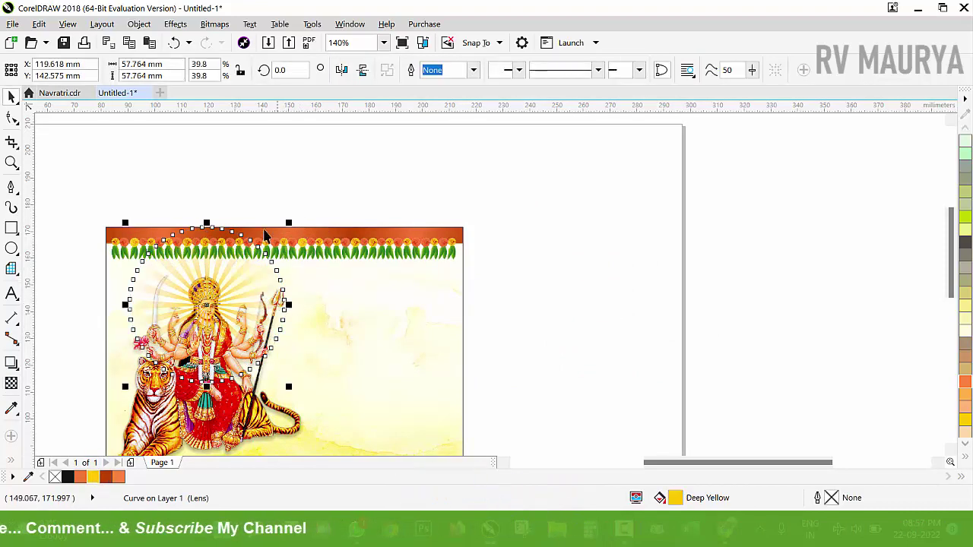
- Create a copy of the sunburst rotated about 4 degrees clockwise and fill it with pale yellow C0 M0 Y60 K0
{"action": "scroll", "coordinate": [201, 245], "scroll_direction": "up", "scroll_amount": 3}
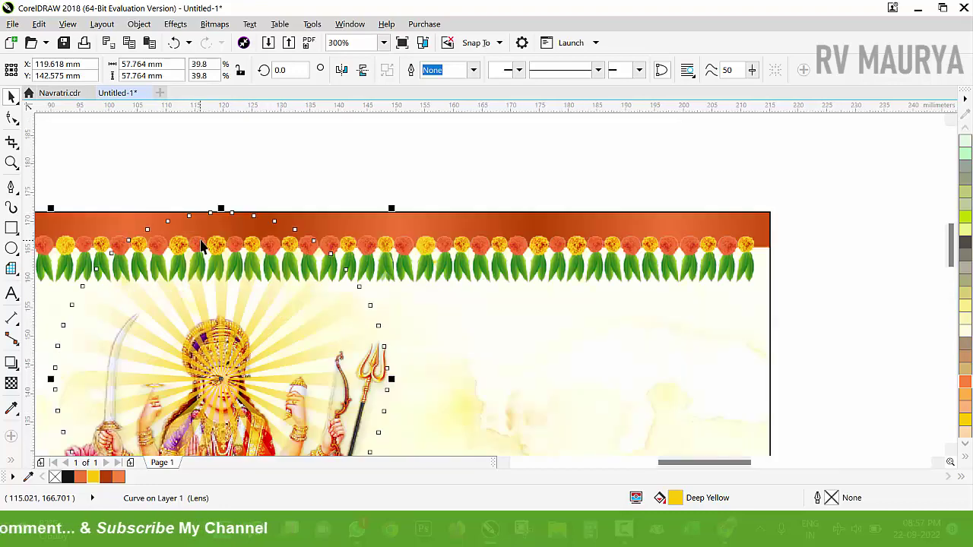
{"action": "left_click", "coordinate": [279, 295]}
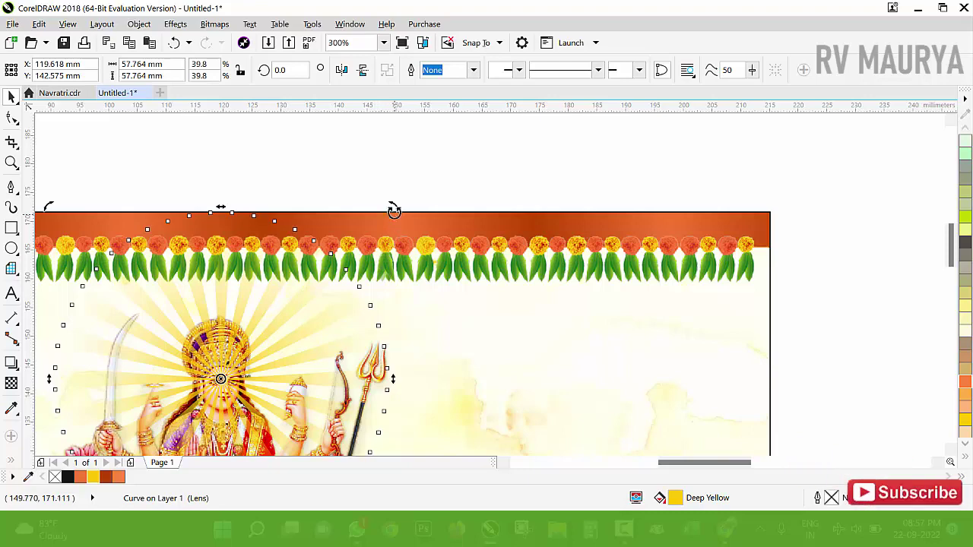
{"action": "left_click_drag", "start_coordinate": [393, 210], "coordinate": [406, 224]}
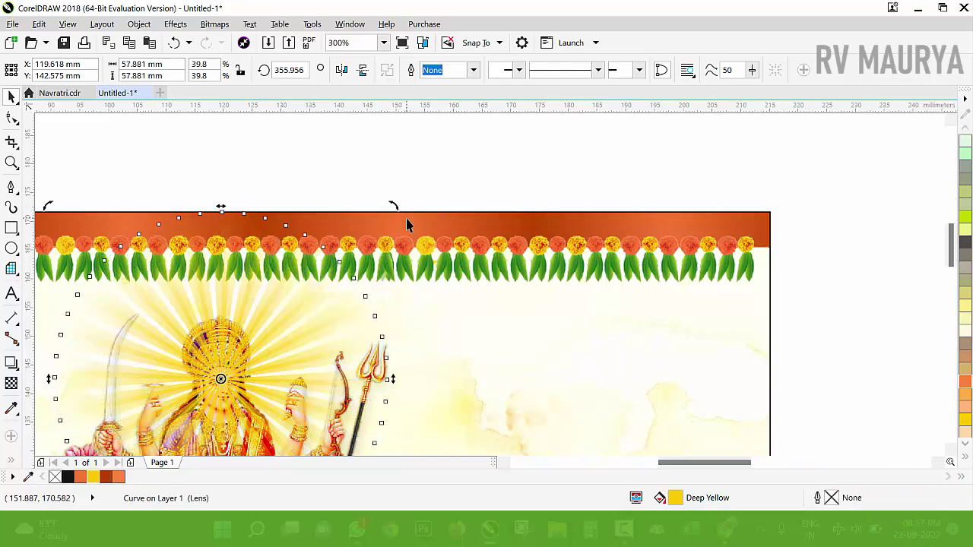
{"action": "left_click", "coordinate": [966, 321]}
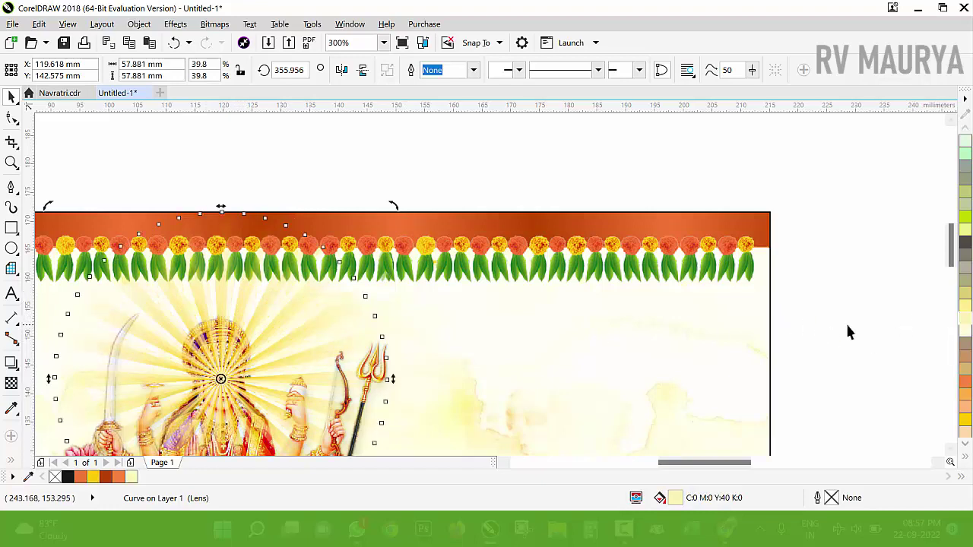
{"action": "scroll", "coordinate": [245, 309], "scroll_direction": "up", "scroll_amount": 3}
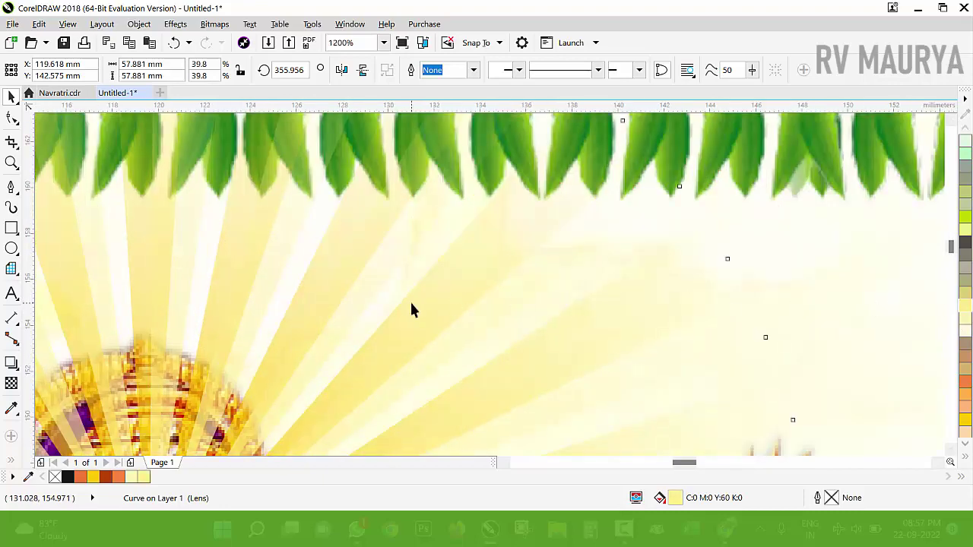
- Group the two sunbursts and place the group behind the goddess artwork
{"action": "scroll", "coordinate": [410, 299], "scroll_direction": "down", "scroll_amount": 5}
{"action": "left_click", "coordinate": [235, 172]}
{"action": "left_click_drag", "start_coordinate": [198, 156], "coordinate": [582, 394]}
{"action": "key", "text": "ctrl+g"}
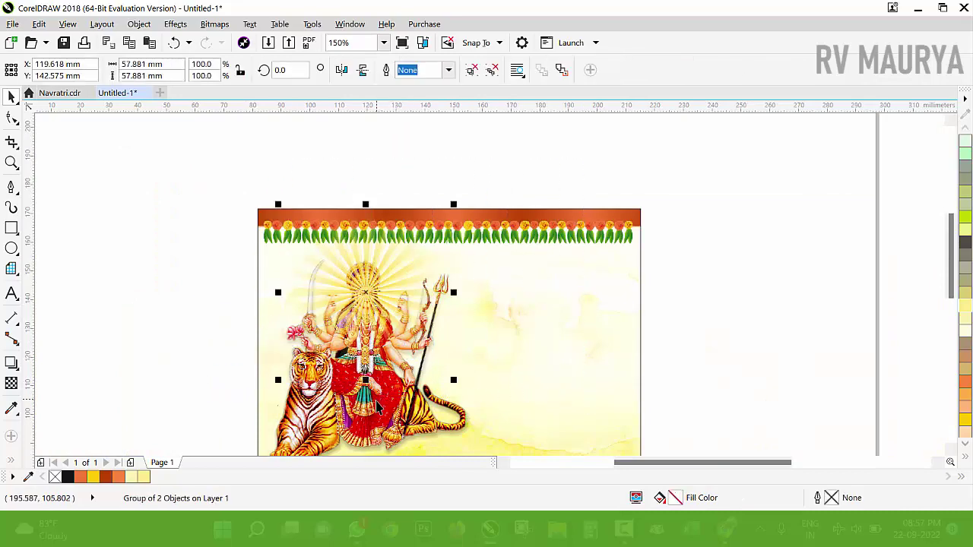
{"action": "left_click_drag", "start_coordinate": [400, 420], "coordinate": [467, 411]}
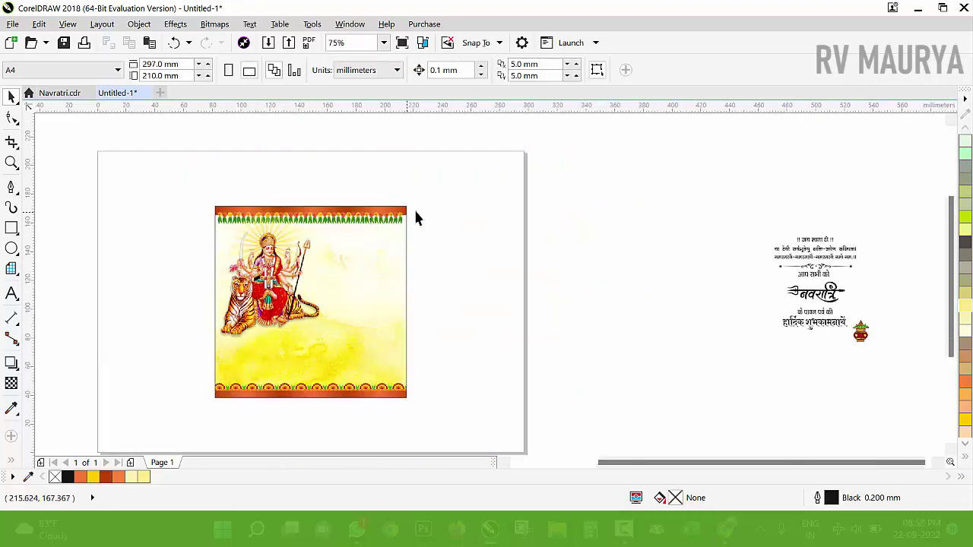
- Move all the Hindi greeting text objects and the ornamental divider onto the poster, beside the goddess
{"action": "left_click_drag", "start_coordinate": [886, 344], "coordinate": [886, 344]}
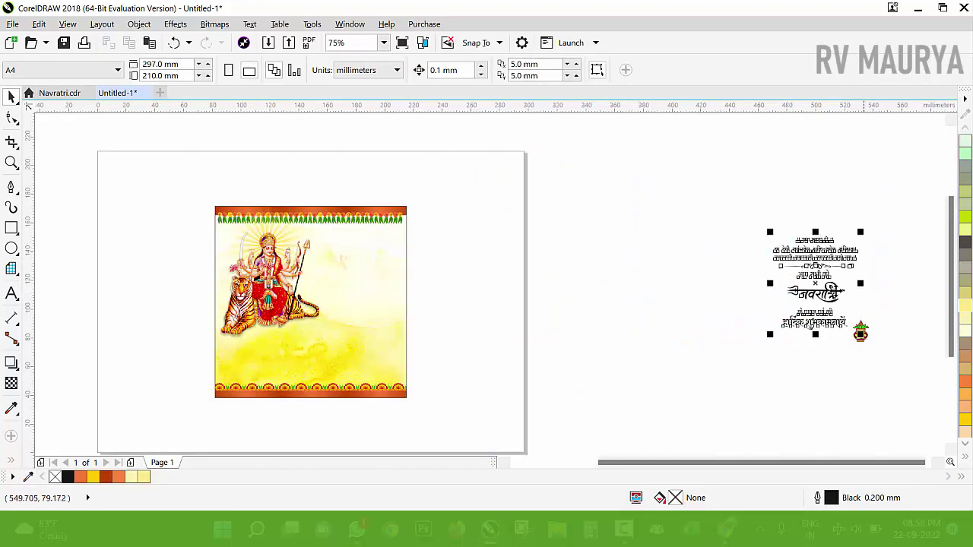
{"action": "left_click_drag", "start_coordinate": [825, 263], "coordinate": [362, 253]}
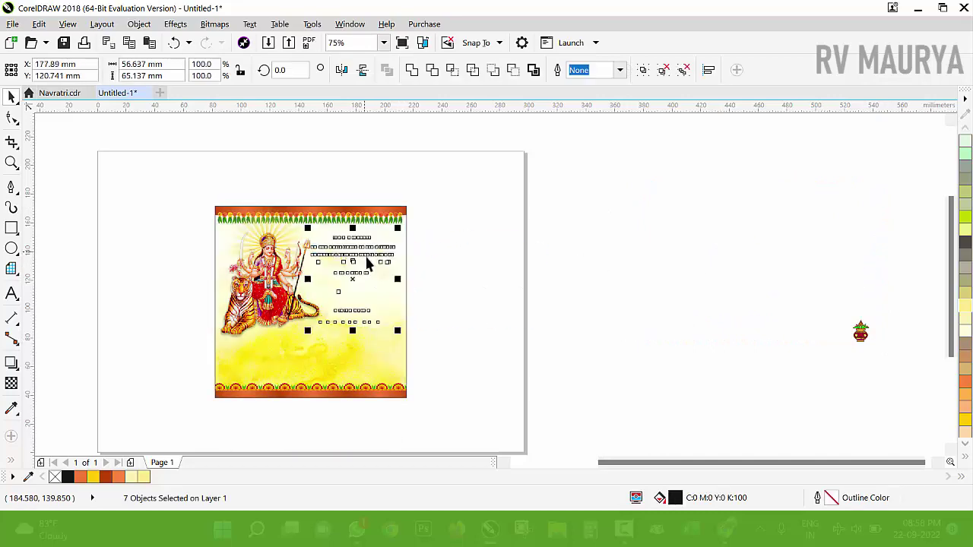
{"action": "key", "text": "F2"}
{"action": "left_click_drag", "start_coordinate": [168, 196], "coordinate": [539, 399]}
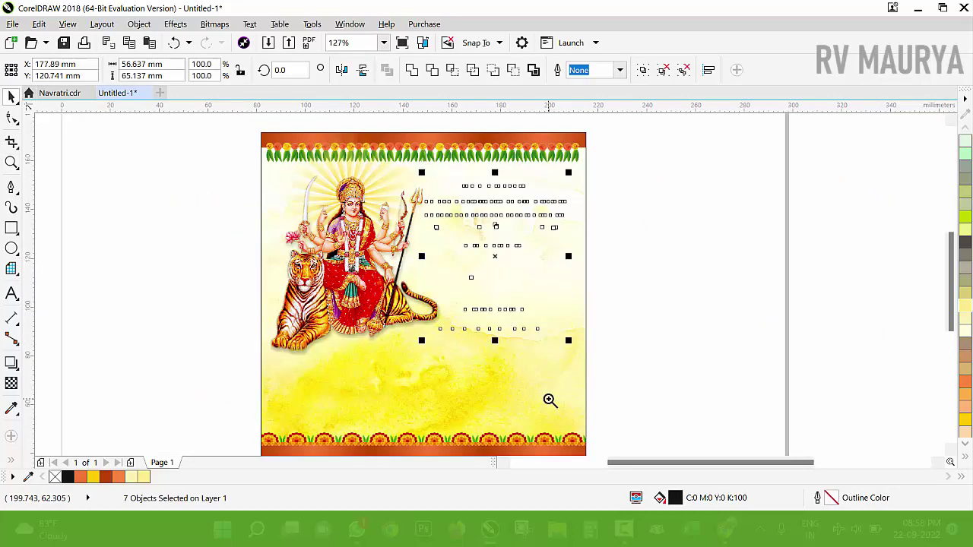
{"action": "left_click", "coordinate": [674, 290]}
{"action": "key", "text": "F2"}
{"action": "left_click_drag", "start_coordinate": [220, 139], "coordinate": [799, 289]}
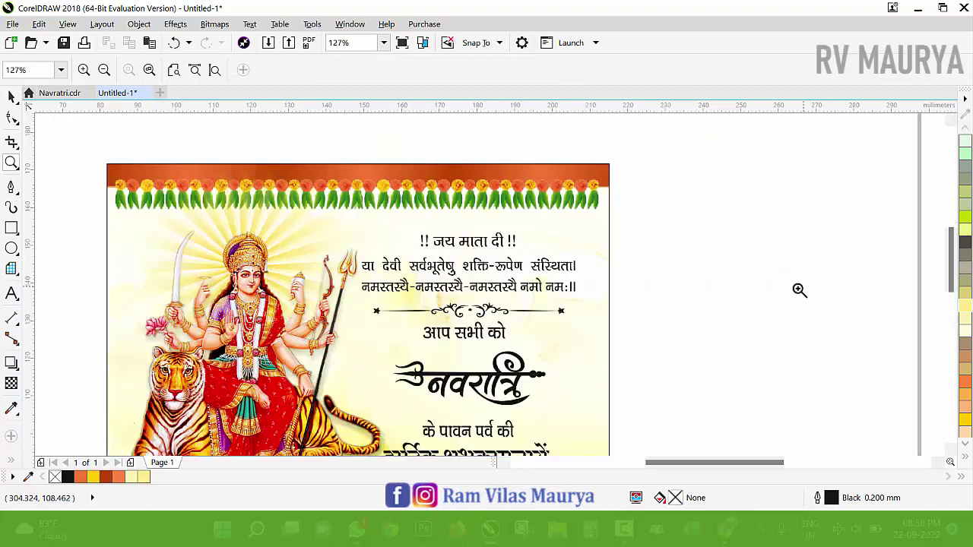
- Centre the "!! जय माता दी !!" line horizontally below the garland and recolour it and the two verse lines brownish red
{"action": "left_click_drag", "start_coordinate": [472, 239], "coordinate": [376, 222]}
{"action": "left_click", "coordinate": [461, 225], "text": "shift"}
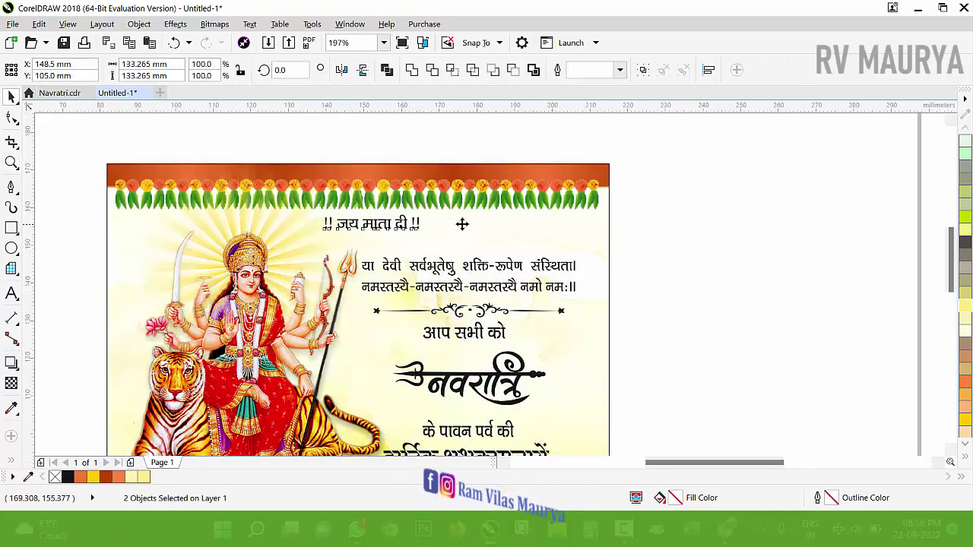
{"action": "left_click_drag", "start_coordinate": [706, 211], "coordinate": [315, 243]}
{"action": "scroll", "coordinate": [445, 259], "scroll_direction": "up", "scroll_amount": 2}
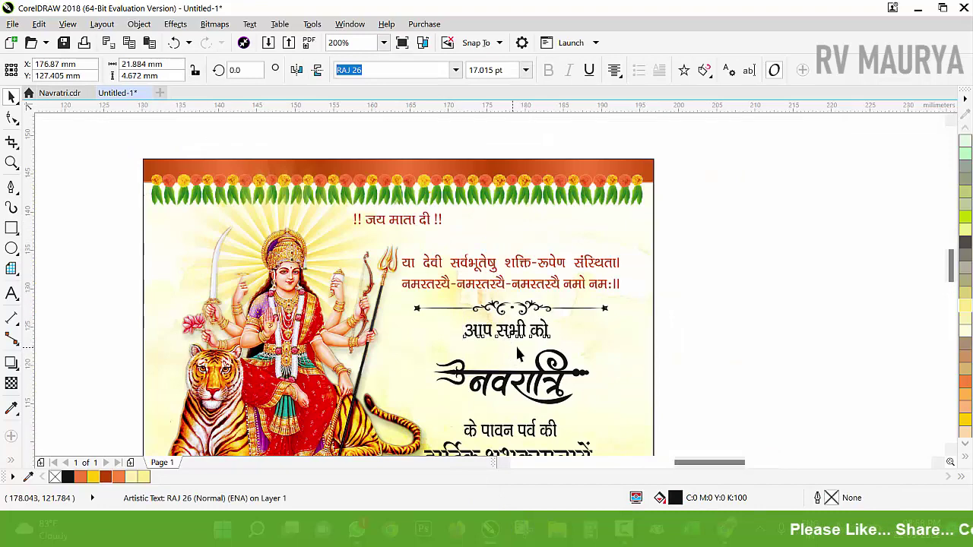
- Lower the "आप सभी को" line about 2 mm and fill it with C5 M79 Y100 K24
{"action": "scroll", "coordinate": [516, 346], "scroll_direction": "up", "scroll_amount": 1}
{"action": "left_click_drag", "start_coordinate": [517, 314], "coordinate": [523, 338]}
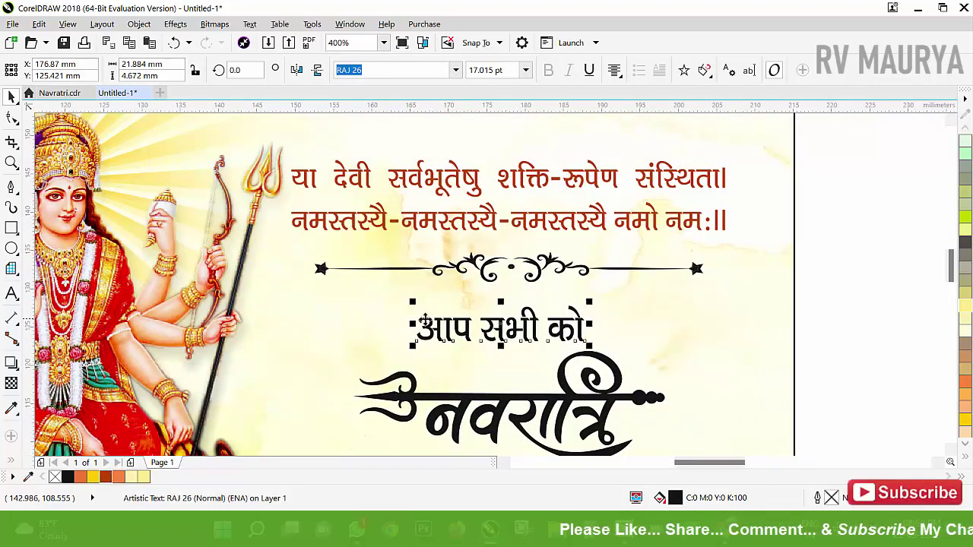
{"action": "scroll", "coordinate": [425, 319], "scroll_direction": "down", "scroll_amount": 1}
{"action": "key", "text": "F2"}
{"action": "left_click_drag", "start_coordinate": [330, 304], "coordinate": [625, 421]}
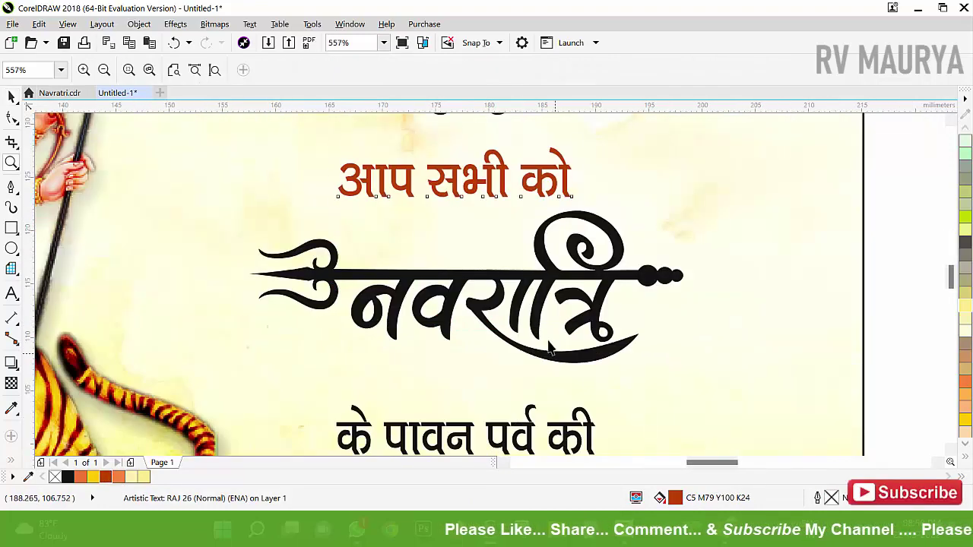
- Enlarge the "नवरात्रि" title to about 54.8 by 19.2 mm and fill it with blue C100 M100 Y0 K0
{"action": "left_click", "coordinate": [582, 281]}
{"action": "left_click_drag", "start_coordinate": [685, 370], "coordinate": [764, 445]}
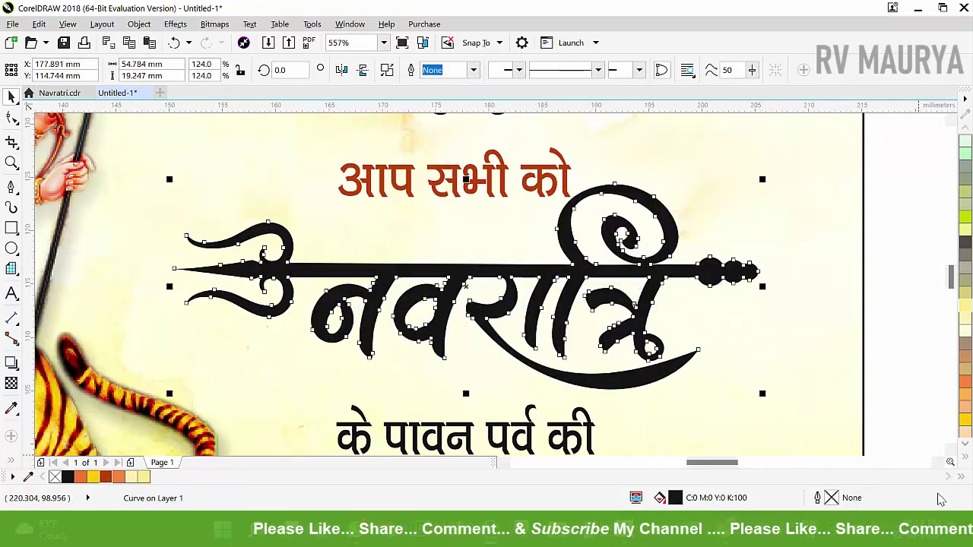
{"action": "left_click", "coordinate": [965, 456]}
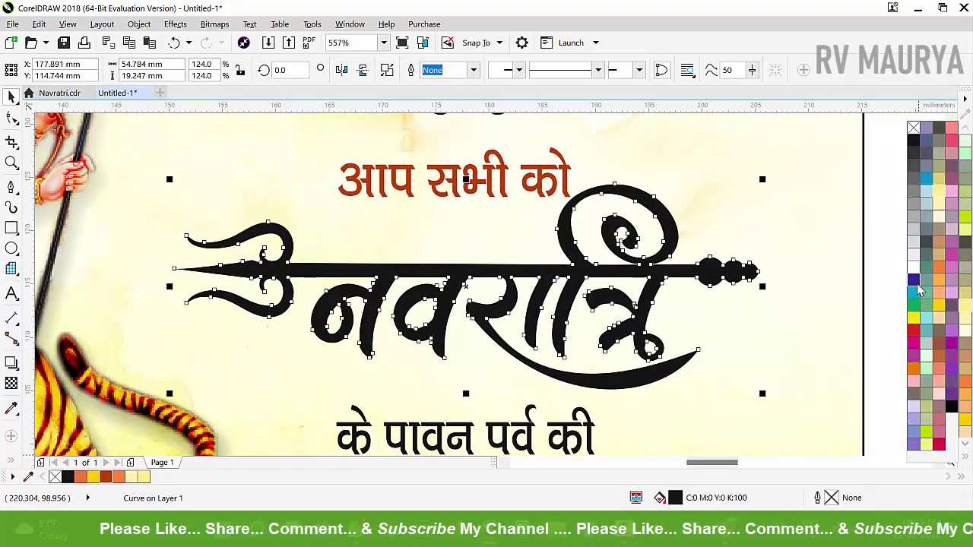
{"action": "left_click", "coordinate": [914, 281]}
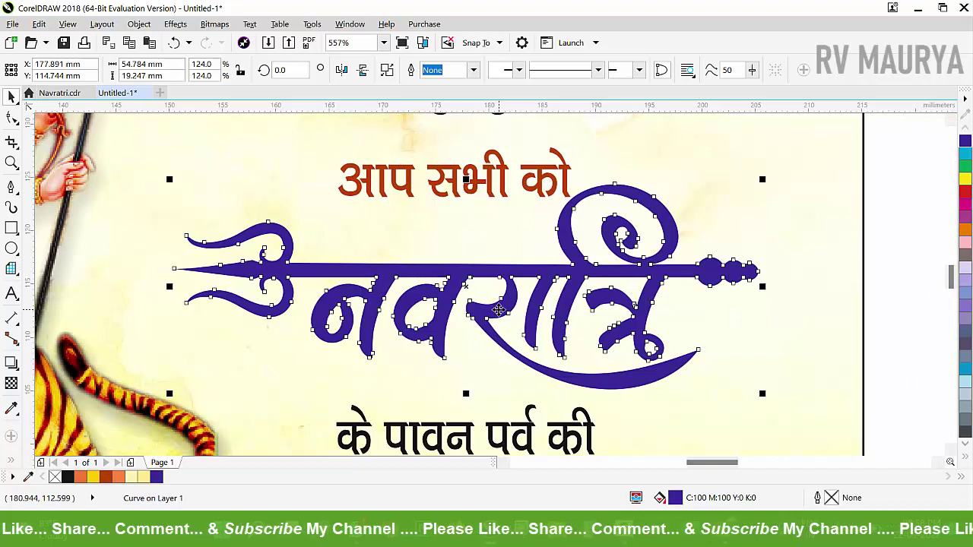
- Apply a vertical fountain fill to the "नवरात्रि" title, running from blue at the top to magenta at the bottom
{"action": "key", "text": "g"}
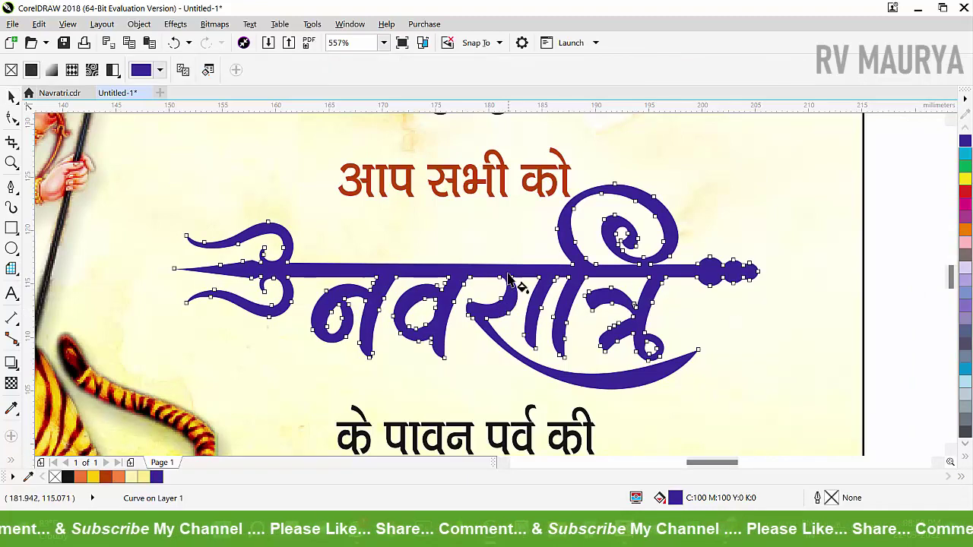
{"action": "left_click_drag", "start_coordinate": [507, 264], "coordinate": [507, 333]}
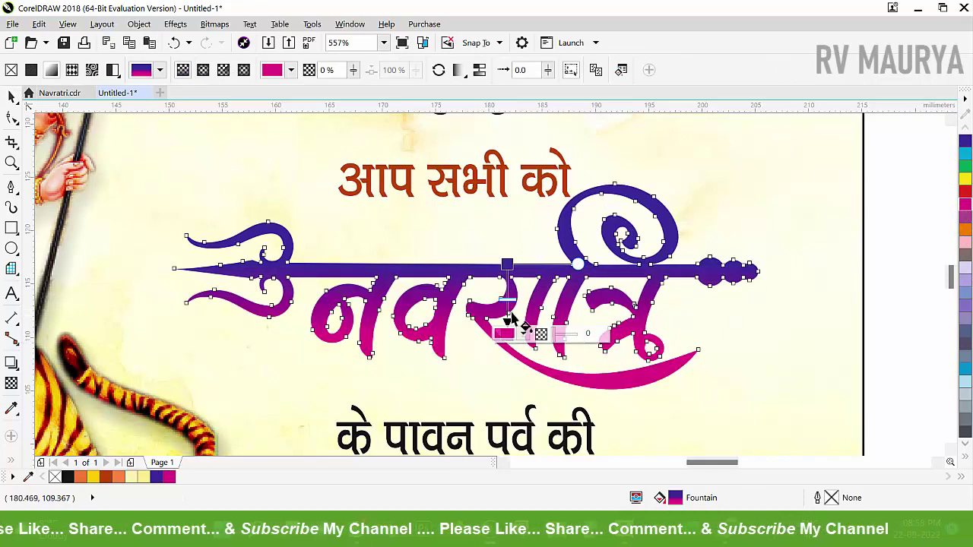
{"action": "key", "text": "space"}
{"action": "key", "text": "space"}
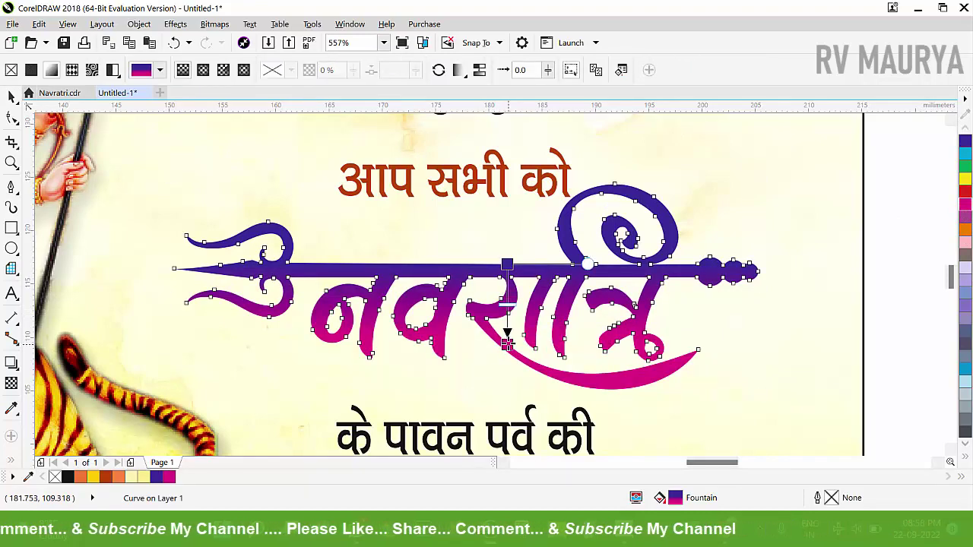
- Give the "नवरात्रि" title a white 5 pt outline with rounded corners, placed behind its fill
{"action": "scroll", "coordinate": [507, 335], "scroll_direction": "down", "scroll_amount": 2}
{"action": "key", "text": "z"}
{"action": "left_click_drag", "start_coordinate": [271, 213], "coordinate": [719, 389]}
{"action": "key", "text": "space"}
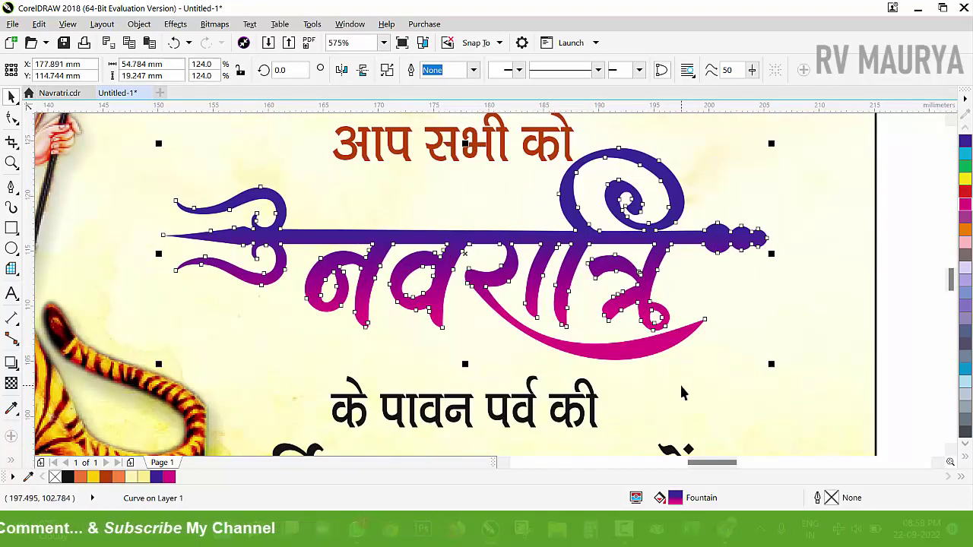
{"action": "key", "text": "F12"}
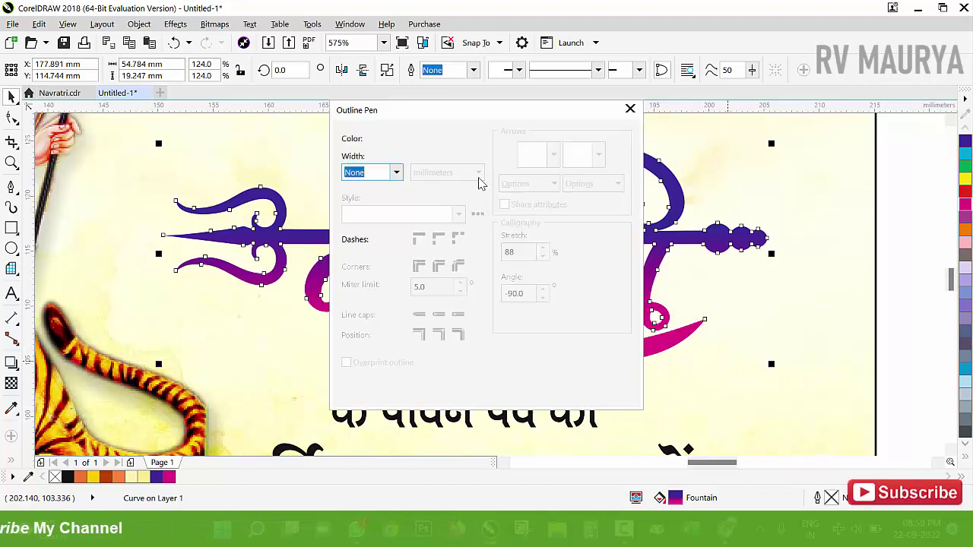
{"action": "left_click", "coordinate": [396, 172]}
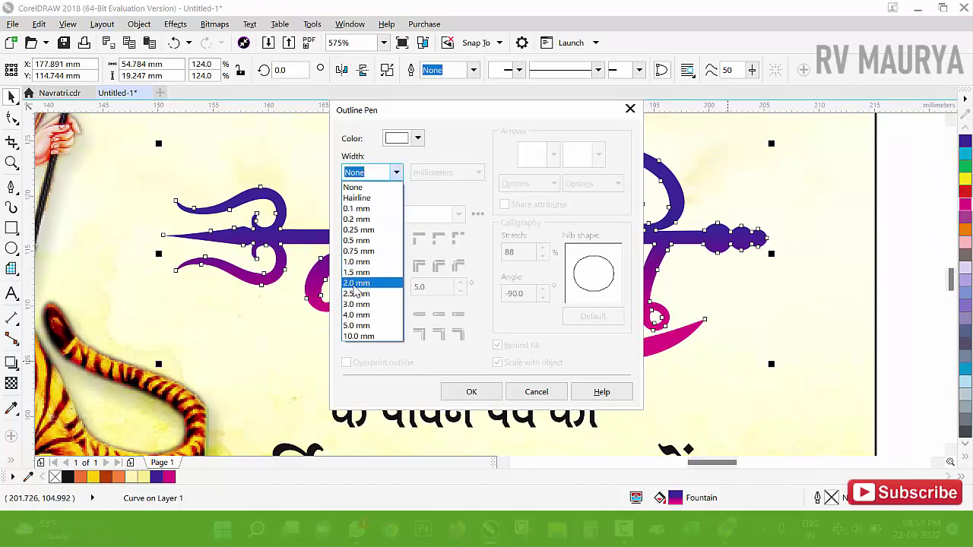
{"action": "left_click", "coordinate": [373, 281]}
{"action": "left_click", "coordinate": [441, 175]}
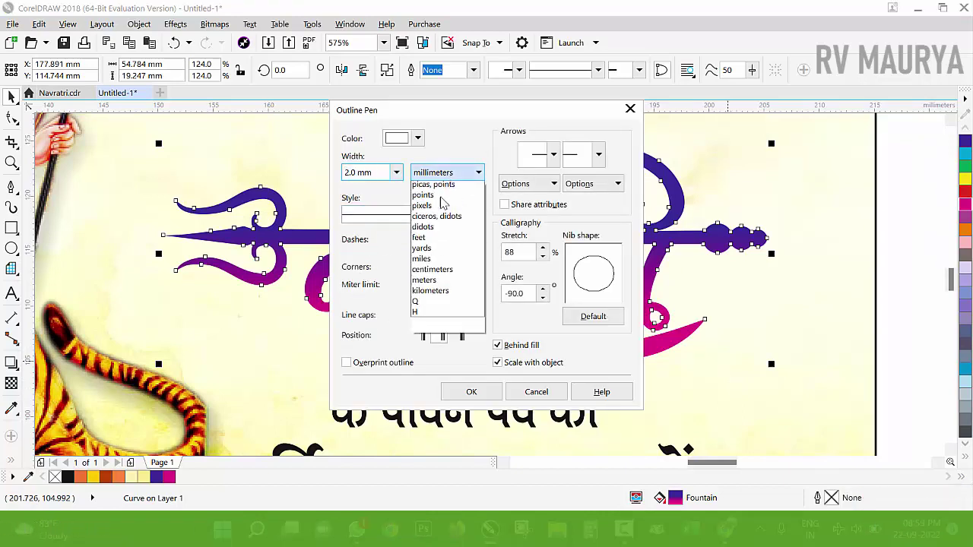
{"action": "left_click", "coordinate": [433, 219]}
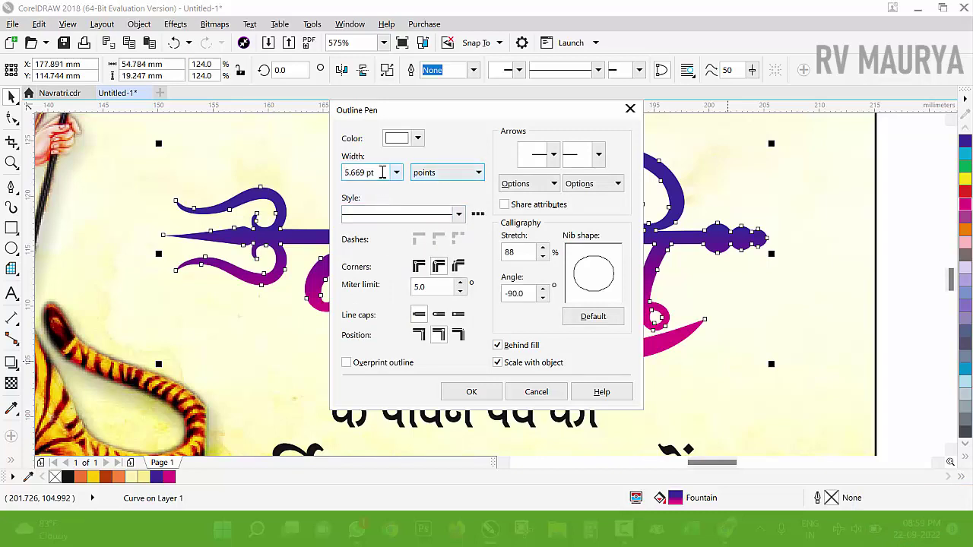
{"action": "left_click_drag", "start_coordinate": [382, 173], "coordinate": [313, 179]}
{"action": "type", "text": "5"}
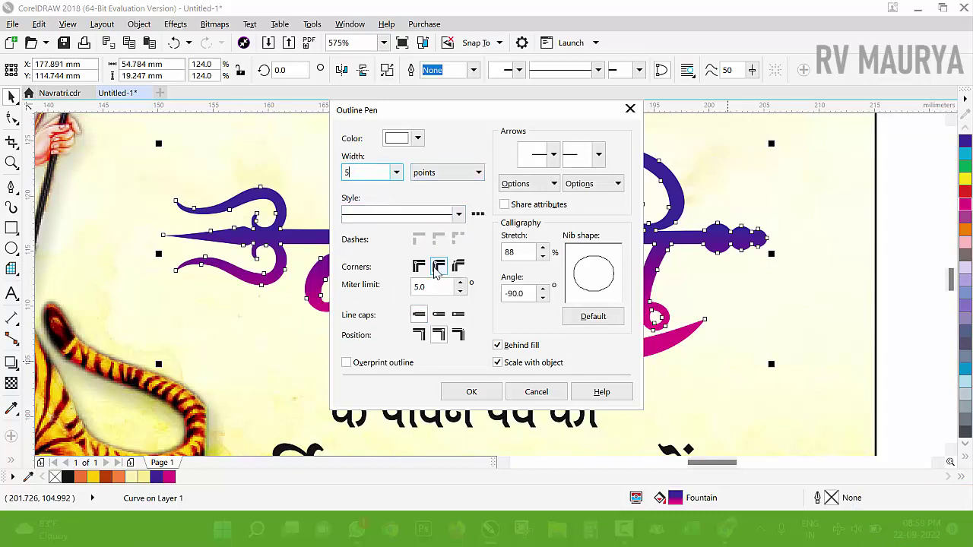
{"action": "left_click", "coordinate": [438, 267]}
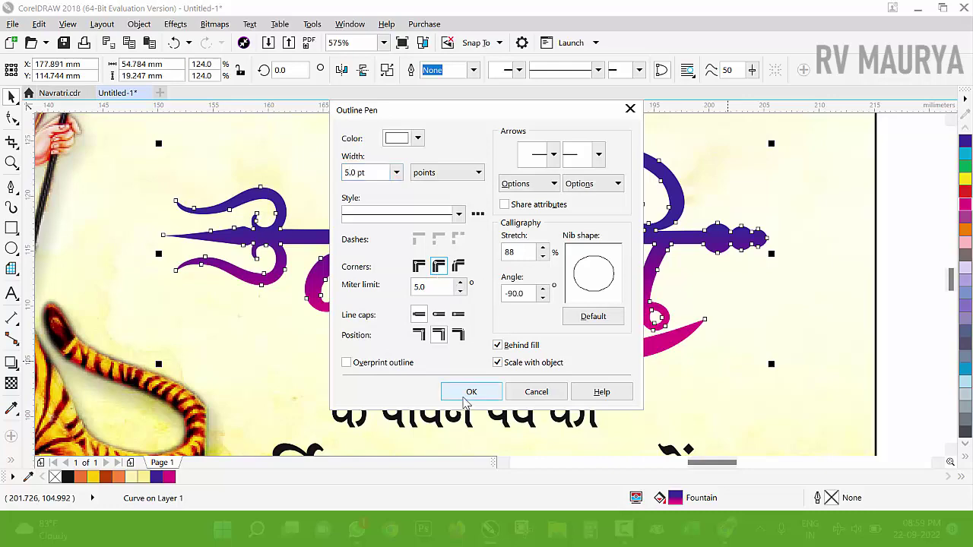
{"action": "left_click", "coordinate": [468, 397]}
- Apply the Flat Bottom Right drop shadow to the "नवरात्रि" title and pull the shadow in close behind the lettering
{"action": "scroll", "coordinate": [426, 267], "scroll_direction": "down", "scroll_amount": 2}
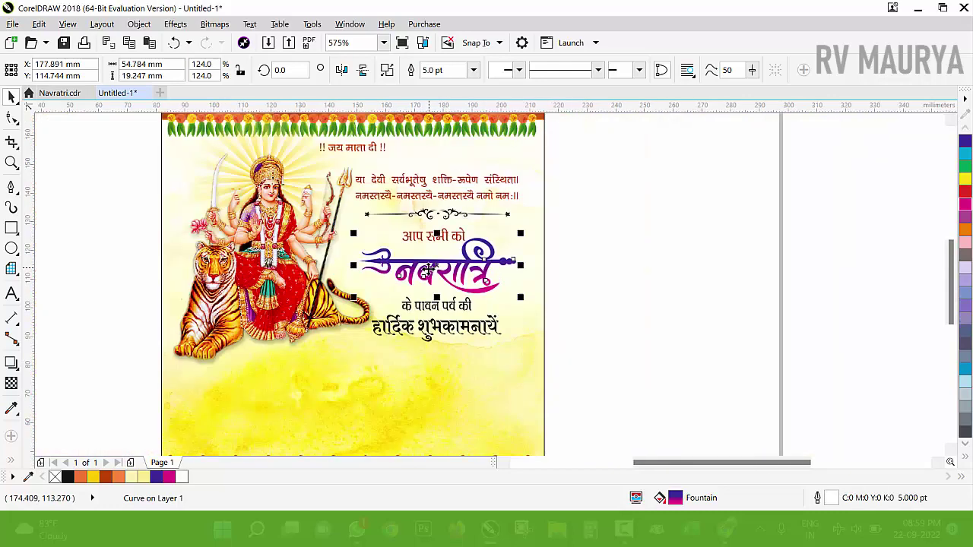
{"action": "key", "text": "z"}
{"action": "left_click_drag", "start_coordinate": [272, 208], "coordinate": [635, 381]}
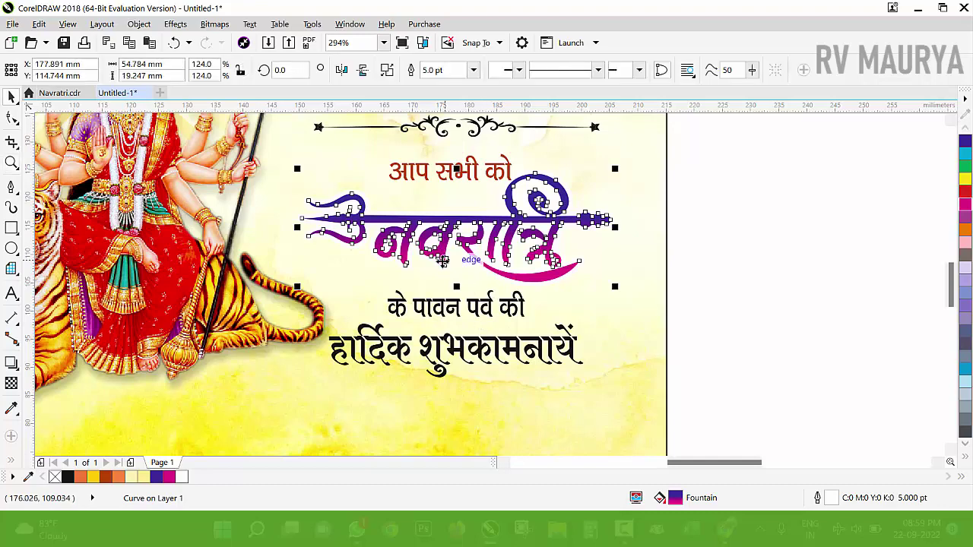
{"action": "key", "text": "F2"}
{"action": "left_click_drag", "start_coordinate": [250, 187], "coordinate": [685, 320]}
{"action": "key", "text": "space"}
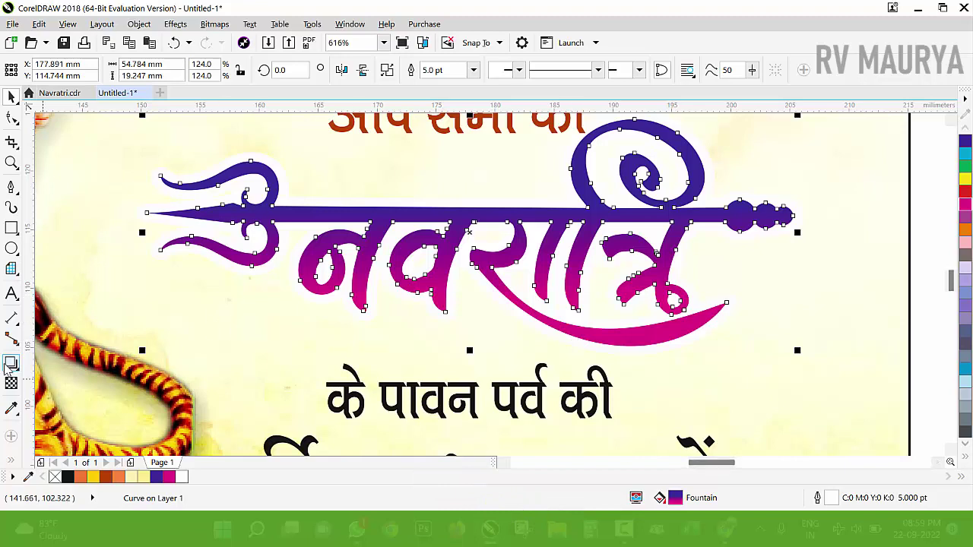
{"action": "left_click", "coordinate": [12, 363]}
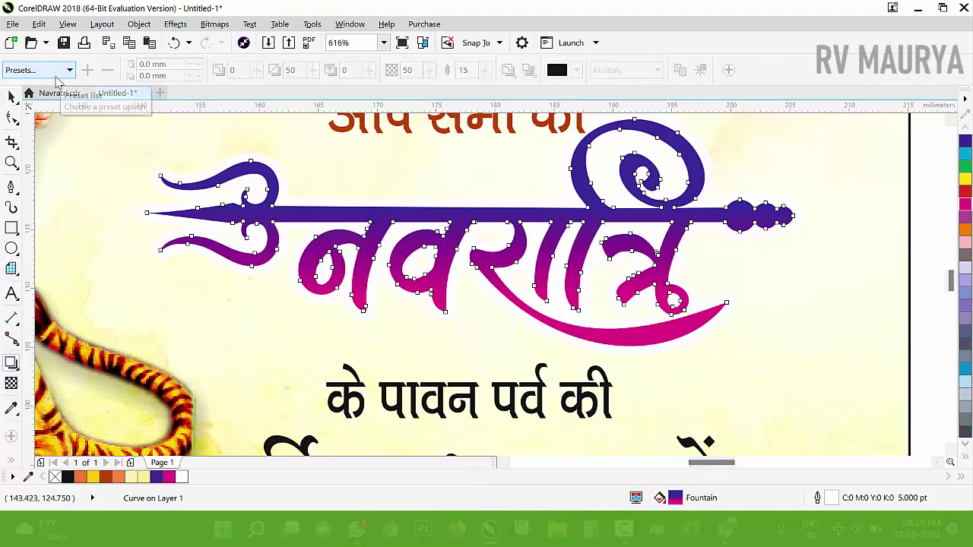
{"action": "left_click", "coordinate": [49, 71]}
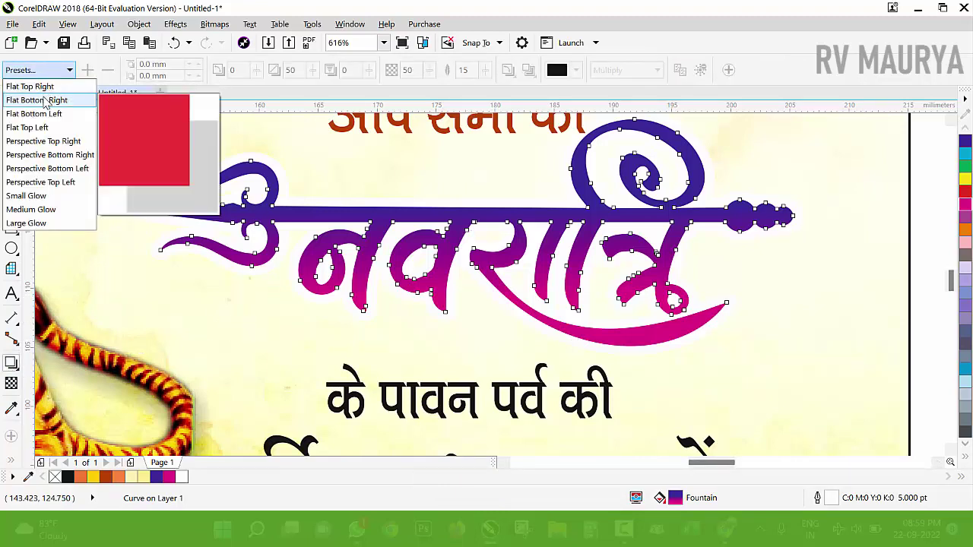
{"action": "left_click", "coordinate": [42, 100]}
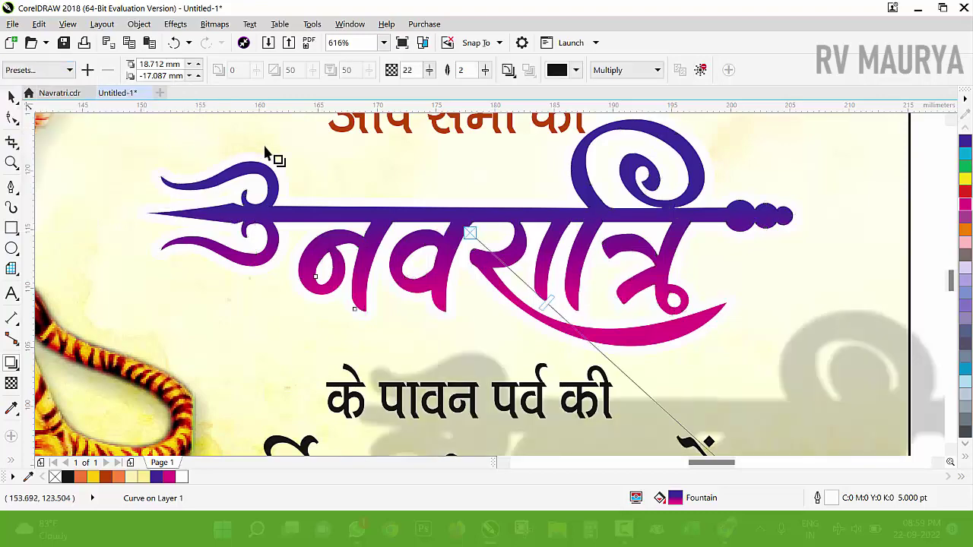
{"action": "scroll", "coordinate": [269, 157], "scroll_direction": "down", "scroll_amount": 2}
{"action": "left_click_drag", "start_coordinate": [539, 357], "coordinate": [514, 319]}
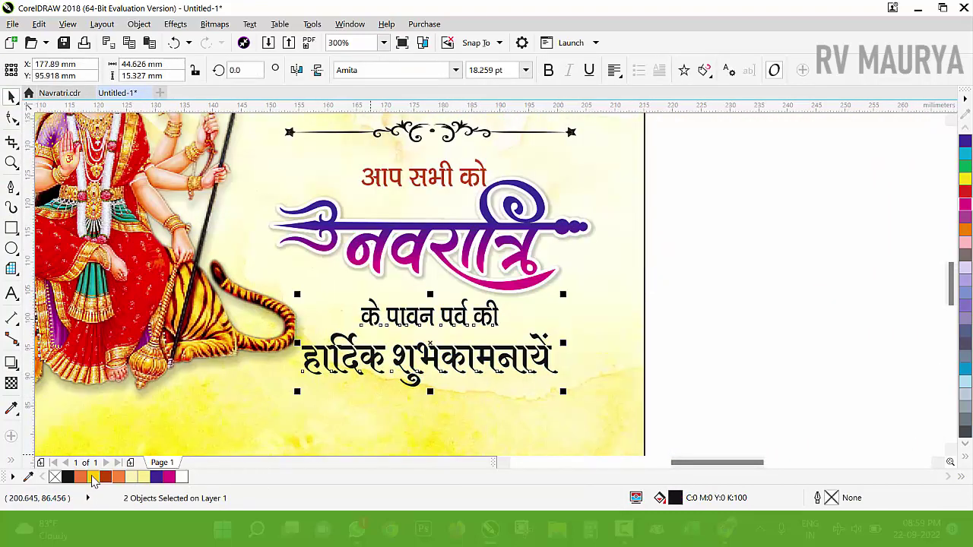
- Try orange fills on the "के पावन पर्व की" and "हार्दिक शुभकामनायें" lines
{"action": "left_click", "coordinate": [79, 476]}
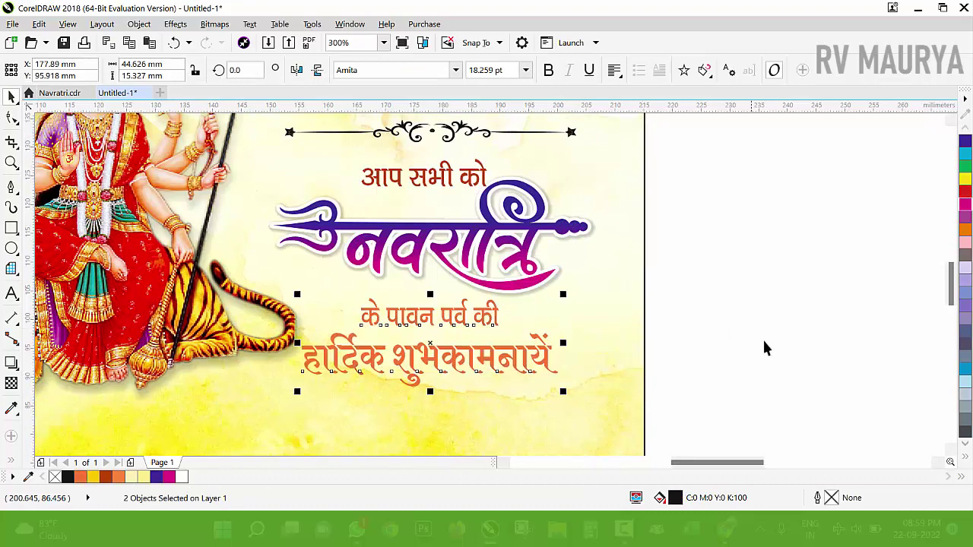
{"action": "left_click", "coordinate": [966, 220]}
{"action": "scroll", "coordinate": [536, 314], "scroll_direction": "up", "scroll_amount": 2}
{"action": "scroll", "coordinate": [536, 314], "scroll_direction": "down", "scroll_amount": 4}
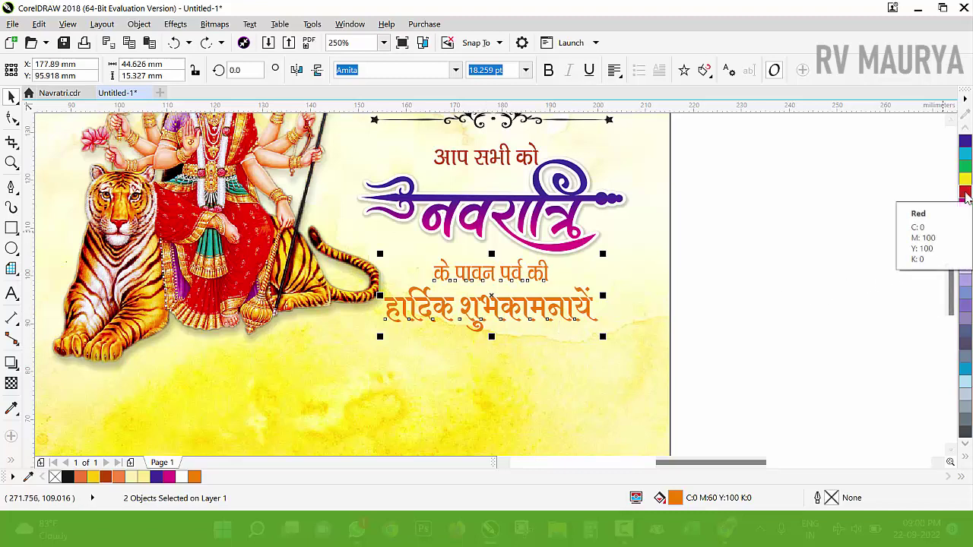
- Fill the "के पावन पर्व की" and "हार्दिक शुभकामनायें" lines with dark red C0 M100 Y100 K50
{"action": "left_click_drag", "start_coordinate": [965, 196], "coordinate": [533, 307]}
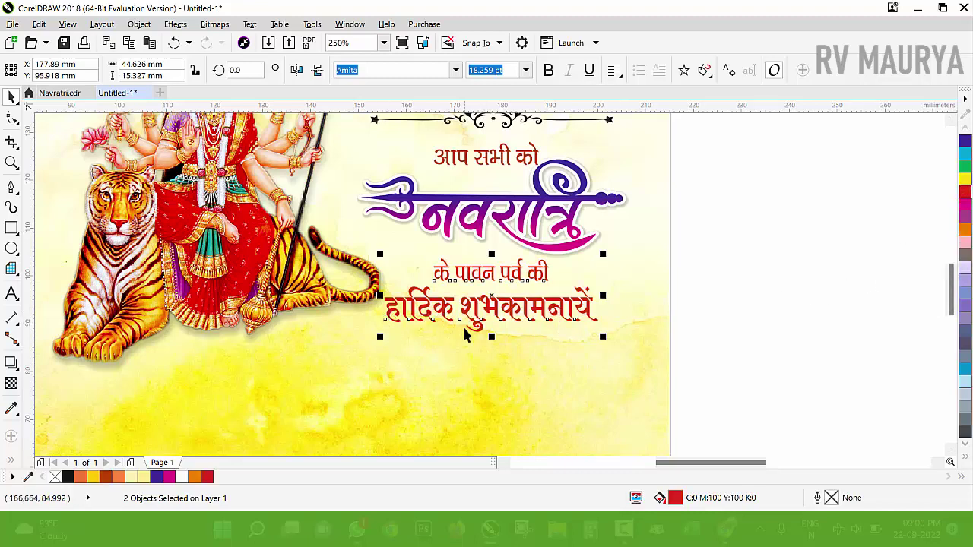
{"action": "key", "text": "g"}
{"action": "left_click", "coordinate": [159, 70]}
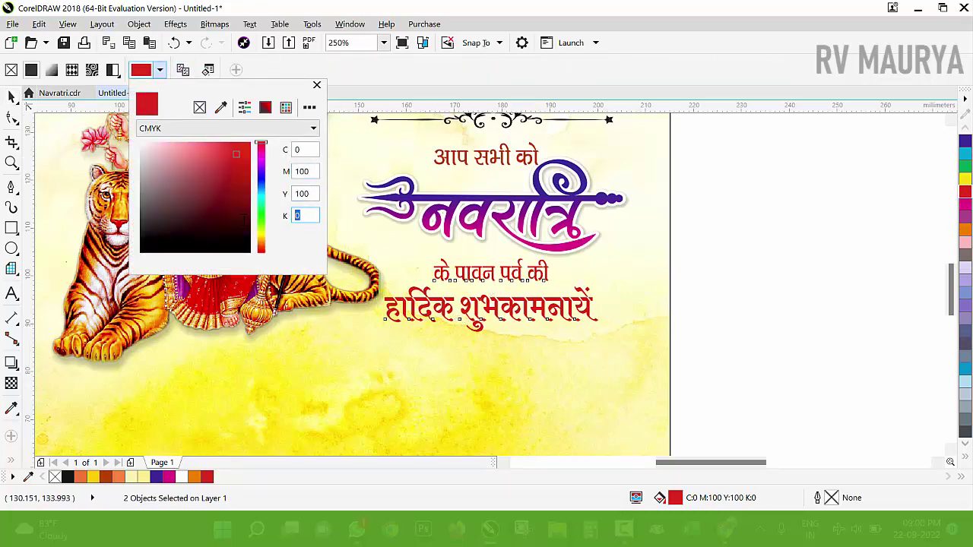
{"action": "type", "text": "60"}
{"action": "key", "text": "Tab"}
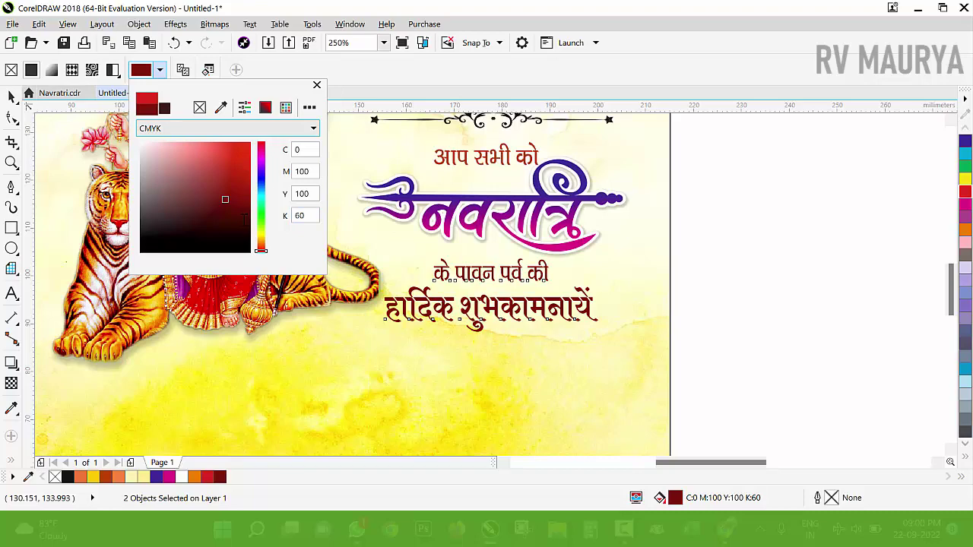
{"action": "key", "text": "shift+Tab"}
{"action": "type", "text": "50"}
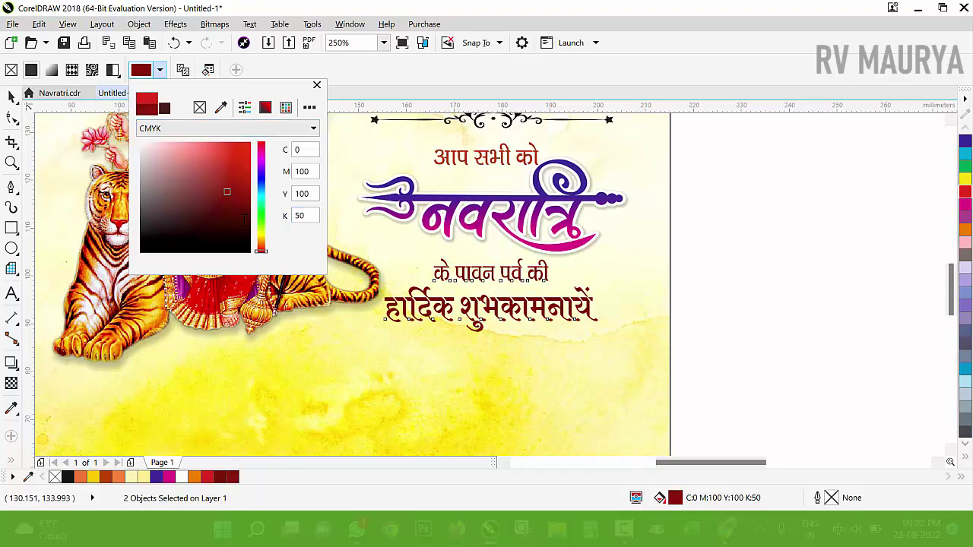
{"action": "key", "text": "Return"}
{"action": "key", "text": "space"}
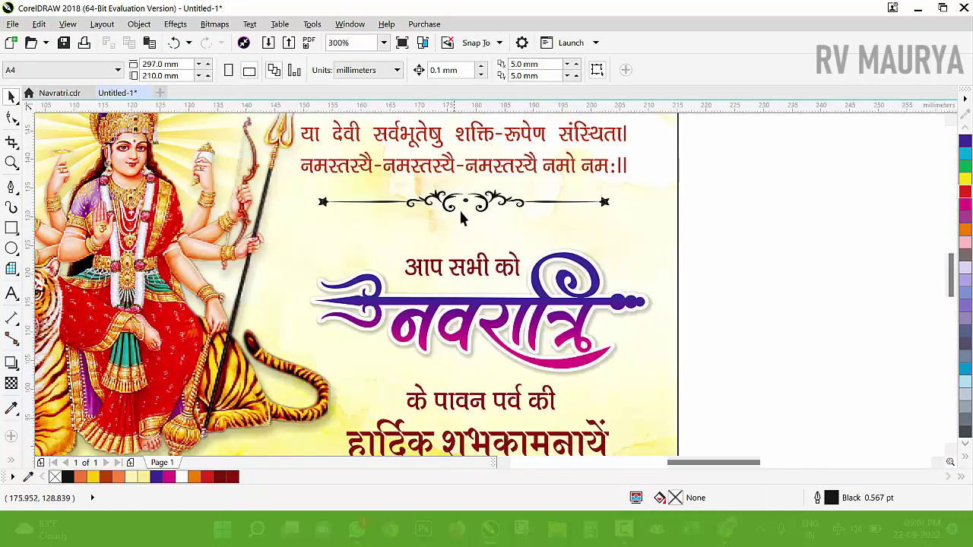
- Lower the divider ornament towards "आप सभी को", fill it with orange C0 M60 Y100 K0 and shrink it to about 45.3 by 3.5 mm
{"action": "left_click_drag", "start_coordinate": [479, 204], "coordinate": [502, 228]}
{"action": "left_click", "coordinate": [966, 228]}
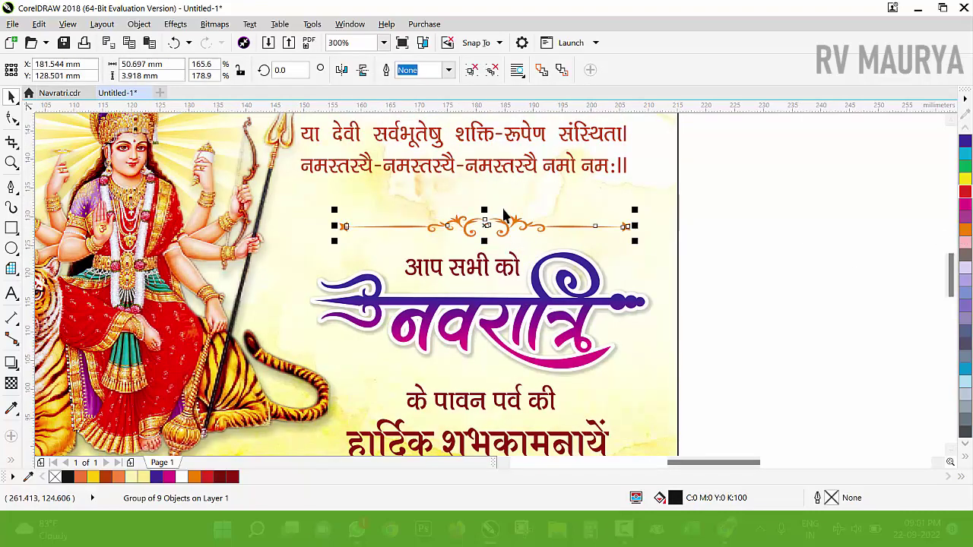
{"action": "scroll", "coordinate": [504, 215], "scroll_direction": "down", "scroll_amount": 2}
{"action": "left_click_drag", "start_coordinate": [570, 228], "coordinate": [562, 226]}
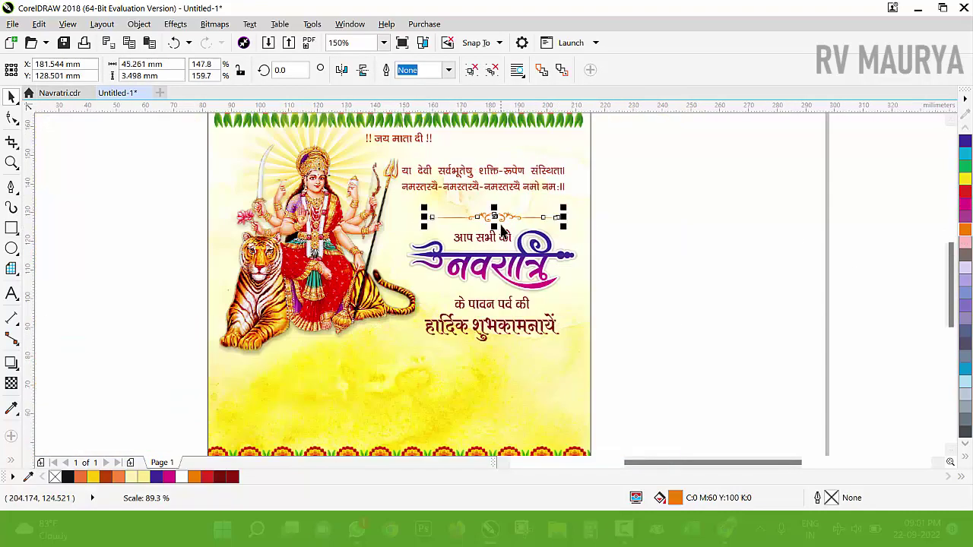
- Place a copy of the orange divider ornament just below the "हार्दिक शुभकामनायें" line
{"action": "left_click_drag", "start_coordinate": [501, 228], "coordinate": [510, 362]}
{"action": "key", "text": "Escape"}
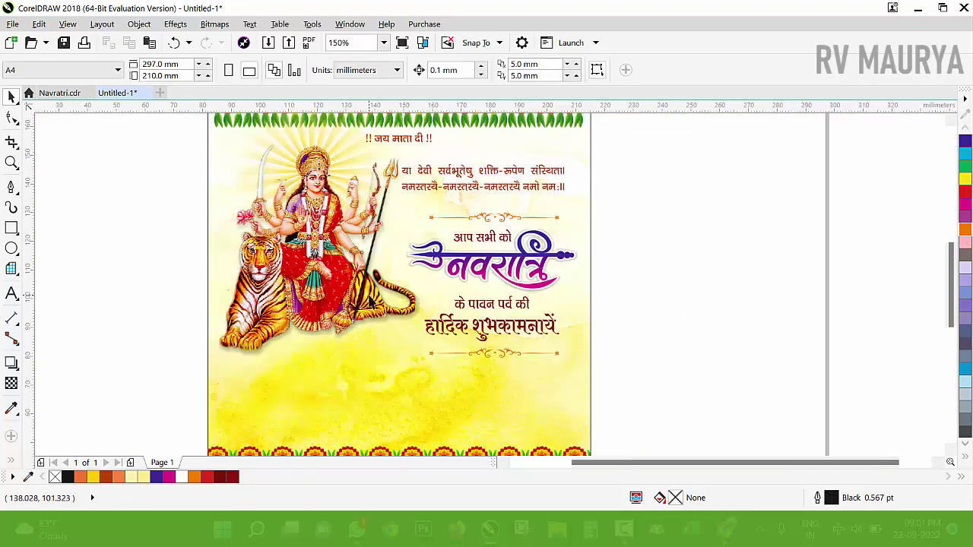
{"action": "scroll", "coordinate": [371, 300], "scroll_direction": "down", "scroll_amount": 1}
{"action": "key", "text": "F2"}
{"action": "left_click_drag", "start_coordinate": [235, 254], "coordinate": [583, 387]}
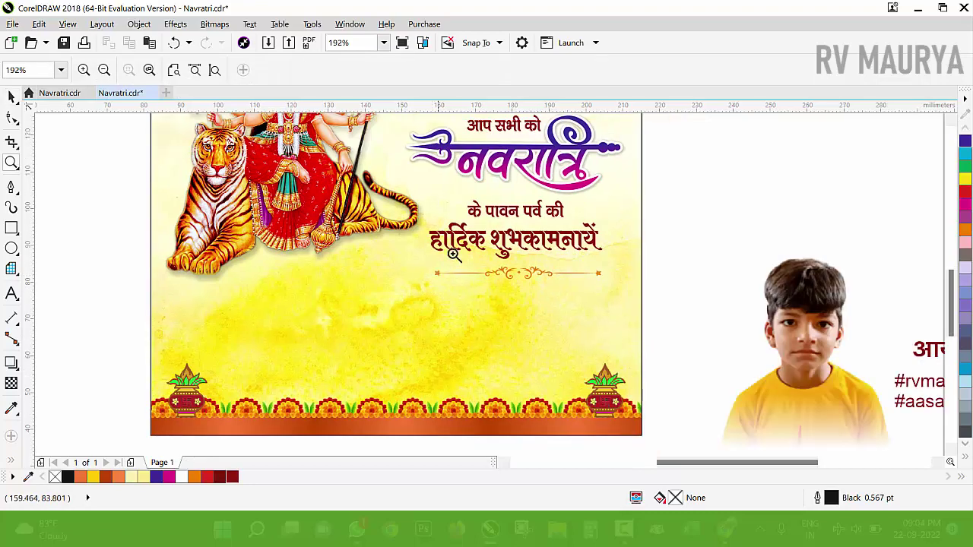
- Move the boy's cut-out photo from beside the poster into its lower area beneath the tiger
{"action": "scroll", "coordinate": [506, 260], "scroll_direction": "down", "scroll_amount": 3}
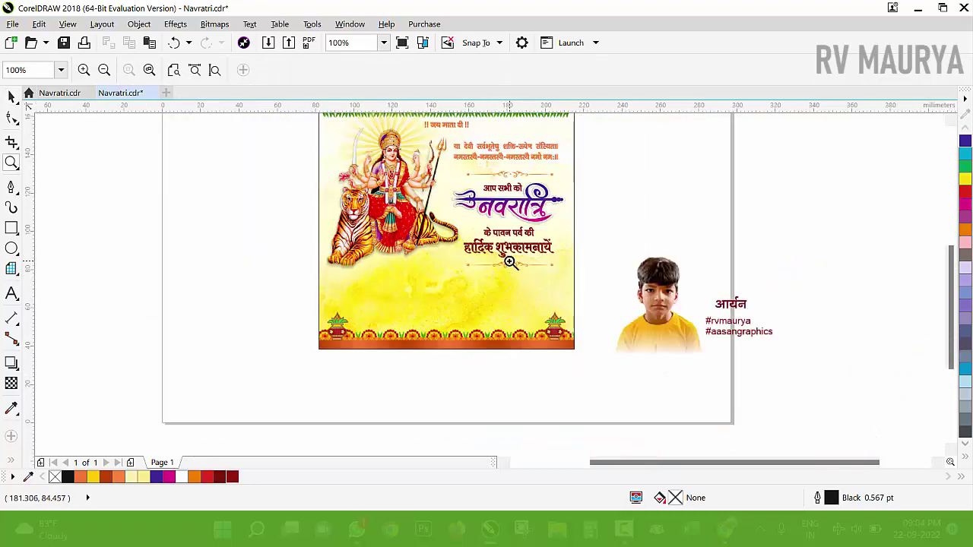
{"action": "left_click_drag", "start_coordinate": [241, 184], "coordinate": [745, 405]}
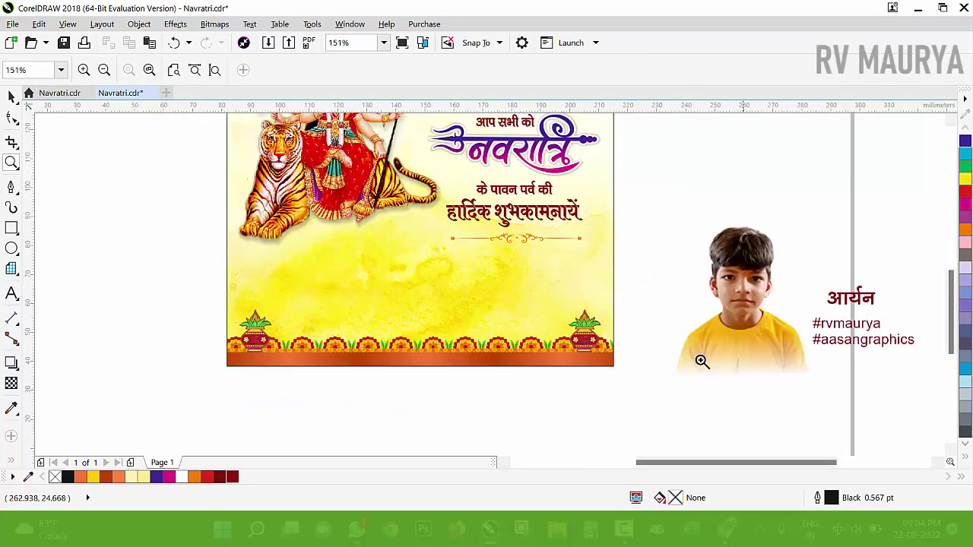
{"action": "key", "text": "space"}
{"action": "left_click_drag", "start_coordinate": [689, 284], "coordinate": [338, 263]}
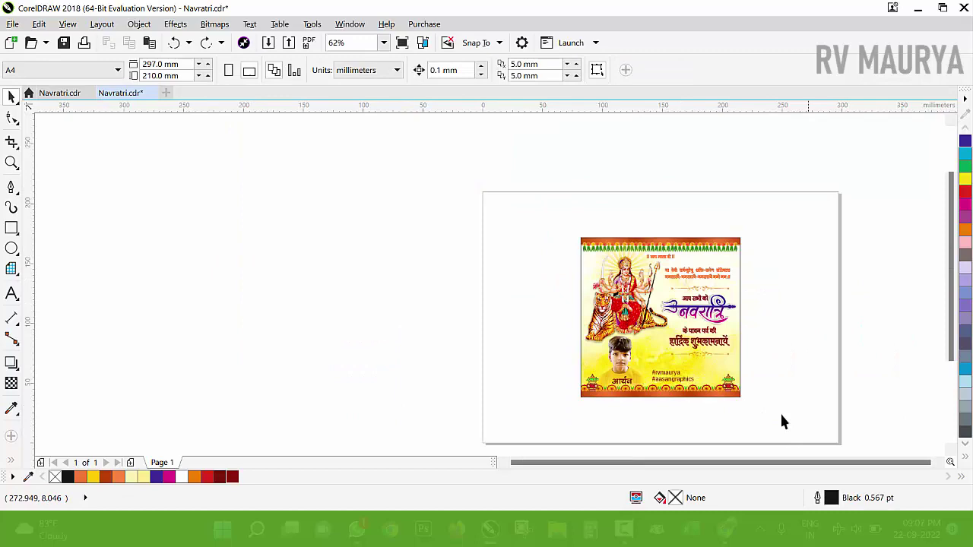
- Select all the poster artwork except the square frame and PowerClip it inside that frame
{"action": "left_click_drag", "start_coordinate": [783, 422], "coordinate": [508, 189]}
{"action": "scroll", "coordinate": [759, 399], "scroll_direction": "up", "scroll_amount": 4}
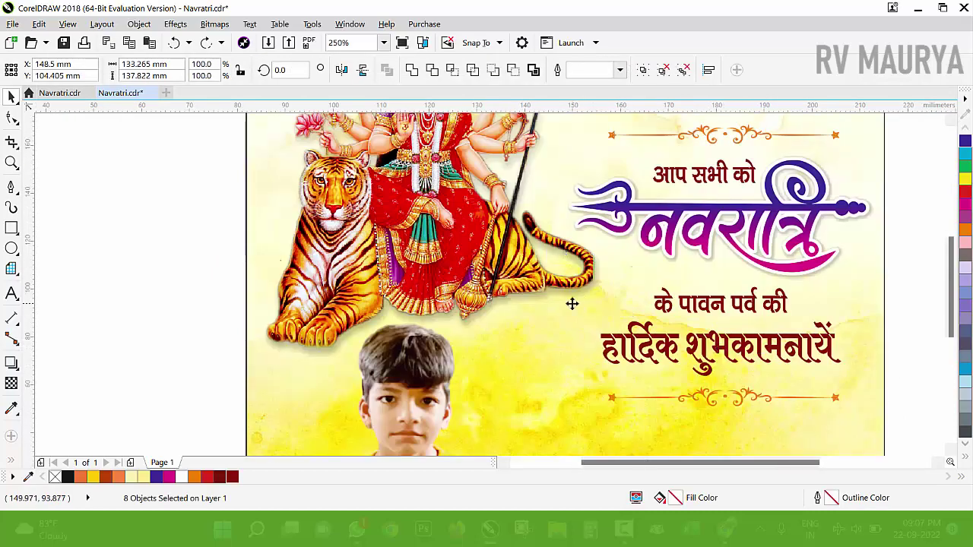
{"action": "scroll", "coordinate": [571, 304], "scroll_direction": "down", "scroll_amount": 2}
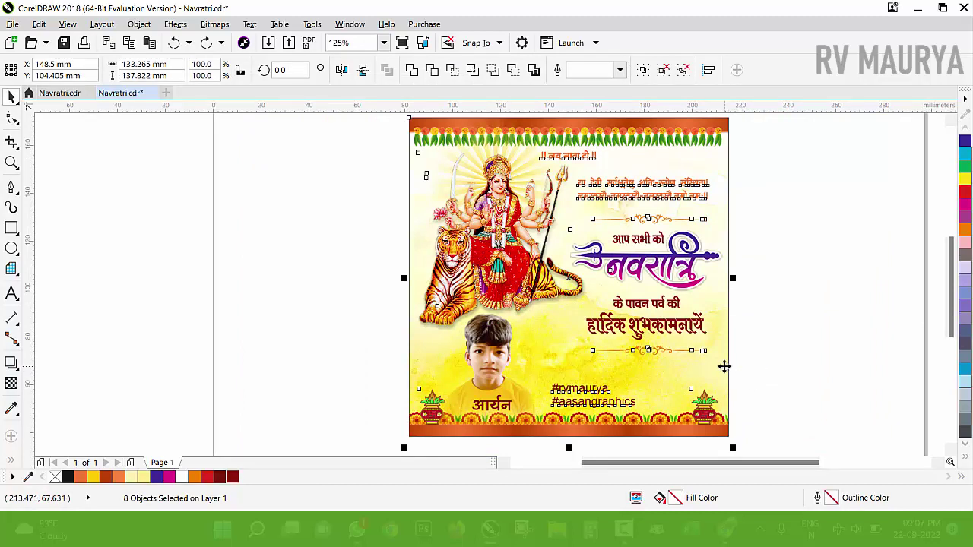
{"action": "left_click", "coordinate": [723, 366], "text": "shift"}
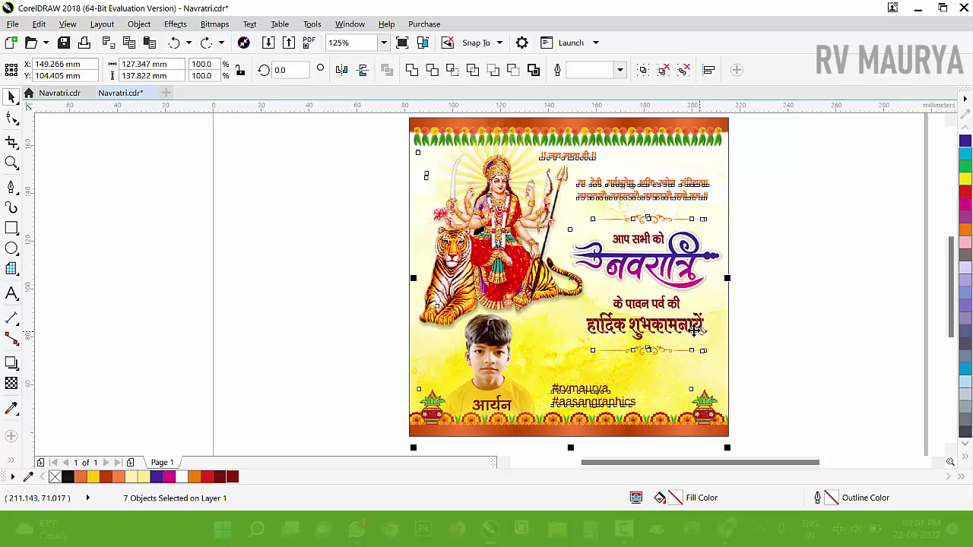
{"action": "right_click", "coordinate": [694, 320]}
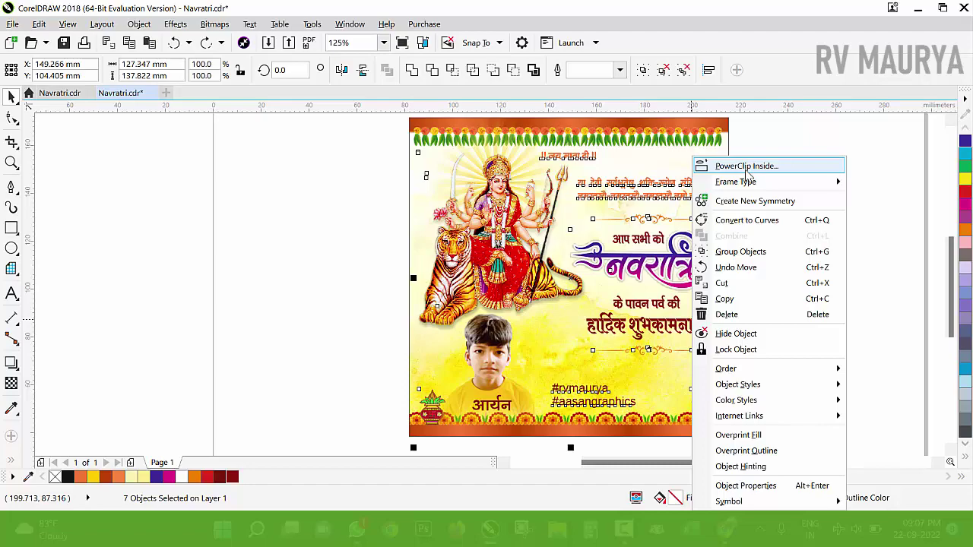
{"action": "left_click", "coordinate": [748, 166]}
{"action": "left_click", "coordinate": [709, 381]}
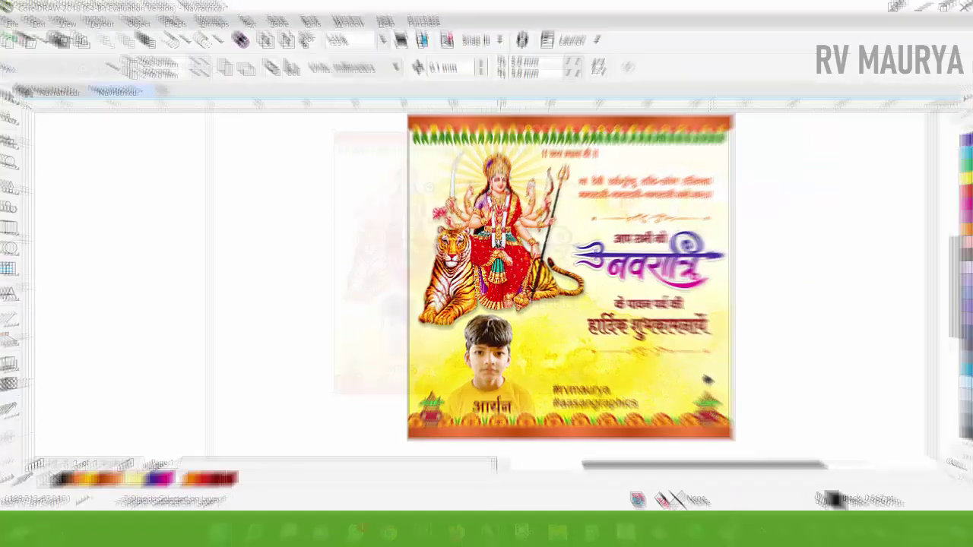
{"action": "left_click_drag", "start_coordinate": [325, 129], "coordinate": [492, 363]}
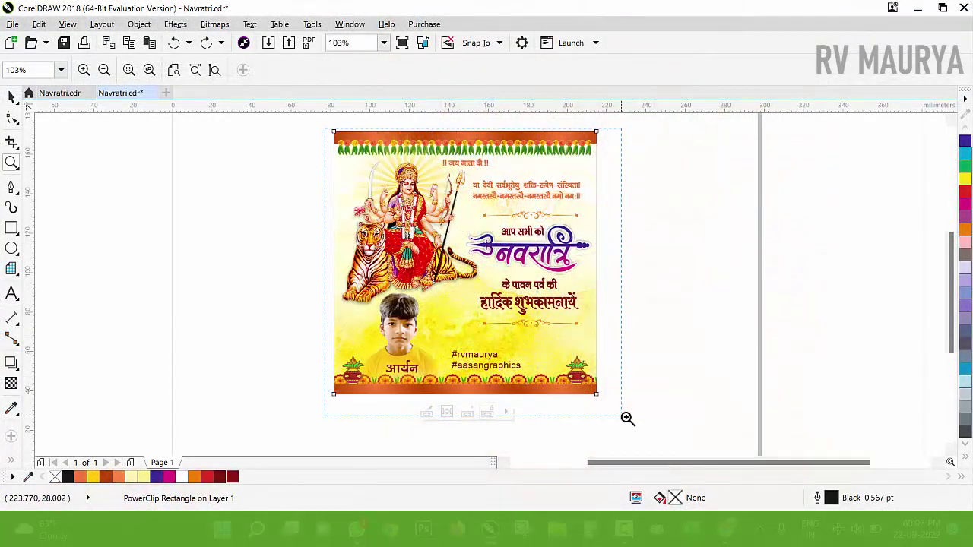
{"action": "scroll", "coordinate": [634, 411], "scroll_direction": "up", "scroll_amount": 1}
{"action": "key", "text": "space"}
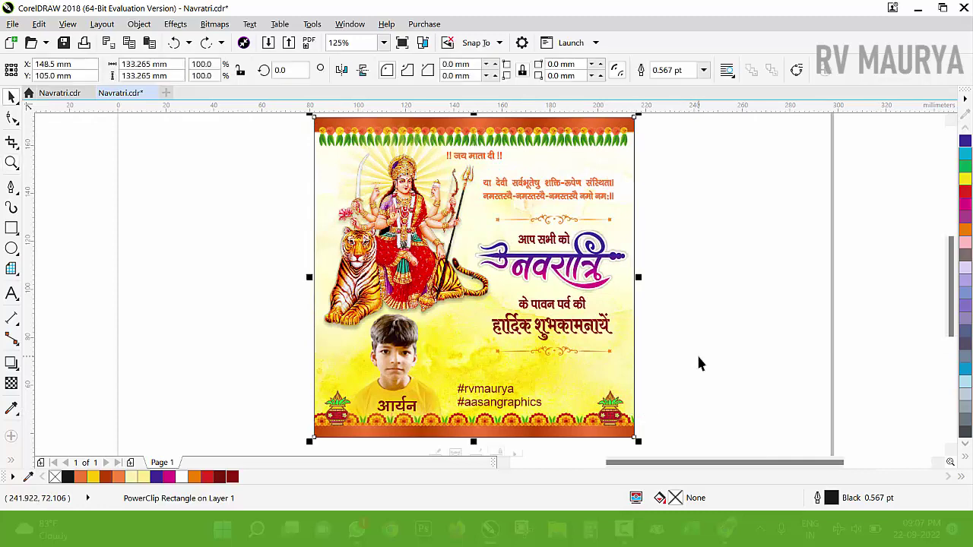